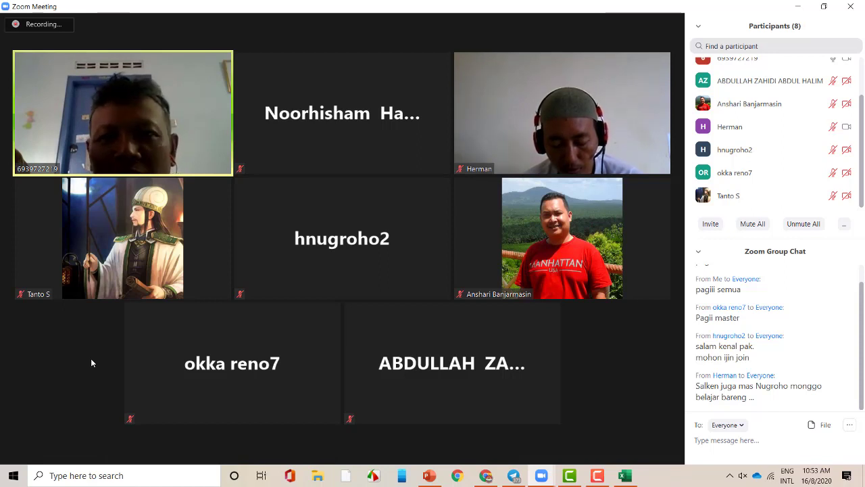
- Check a participant's options in the Participants list, then follow the shared AppSheet prototype apps list
{"action": "mouse_move", "coordinate": [90, 355]}
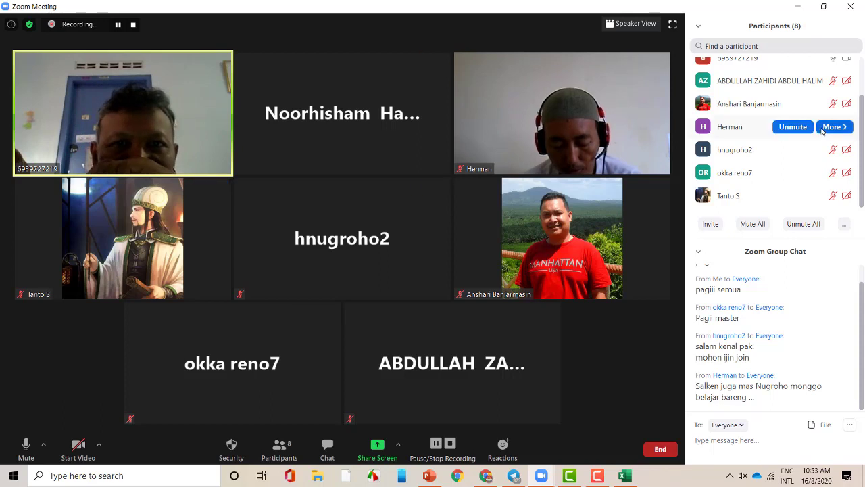
{"action": "mouse_move", "coordinate": [764, 161]}
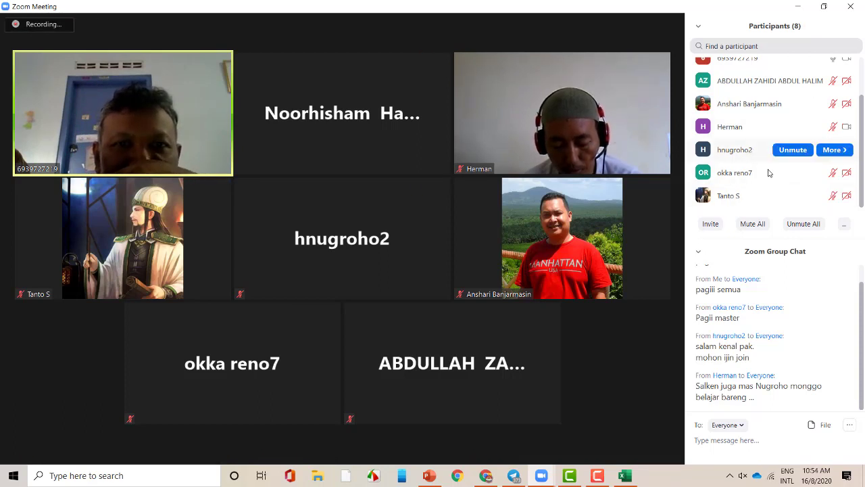
{"action": "scroll", "coordinate": [778, 196], "scroll_direction": "up", "scroll_amount": 1}
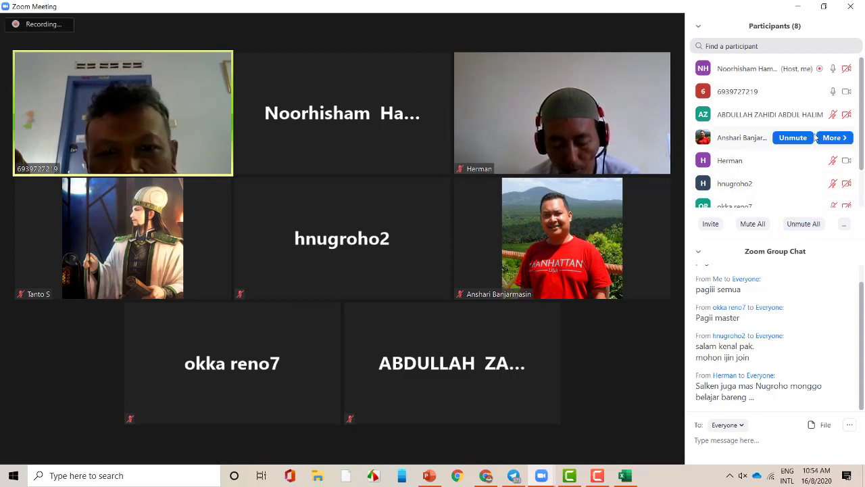
{"action": "scroll", "coordinate": [764, 202], "scroll_direction": "down", "scroll_amount": 1}
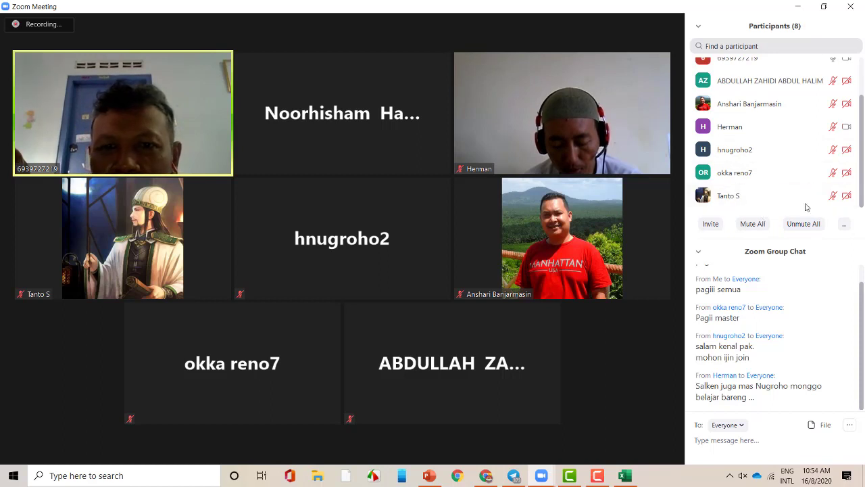
{"action": "left_click", "coordinate": [833, 198]}
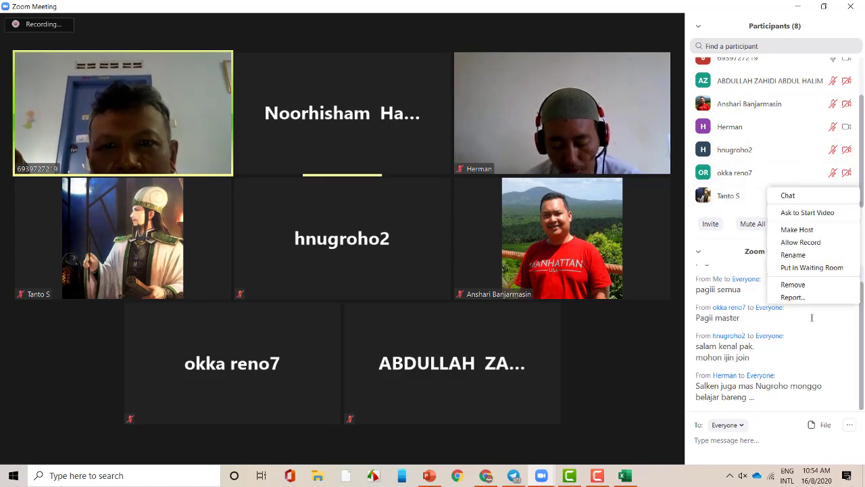
{"action": "left_click", "coordinate": [659, 202]}
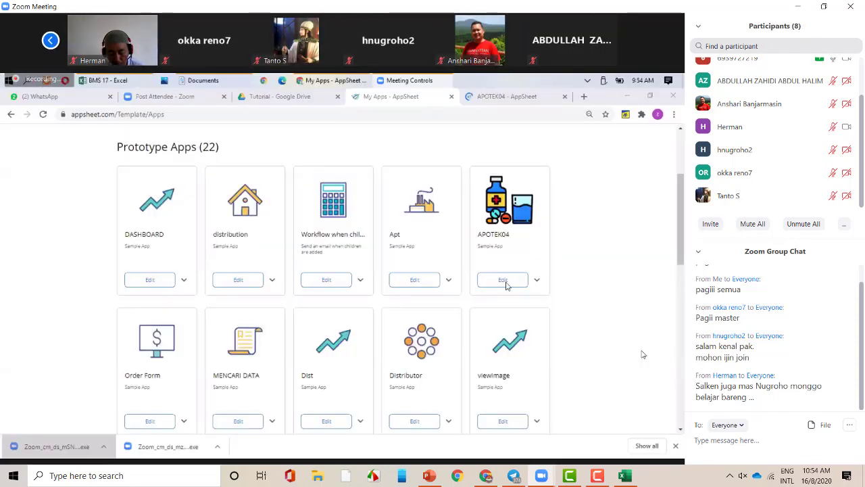
- Mute and unmute the Zoom microphone, then collapse APOTEK04's faktur workflow rule
{"action": "mouse_move", "coordinate": [643, 354]}
{"action": "left_click", "coordinate": [50, 457]}
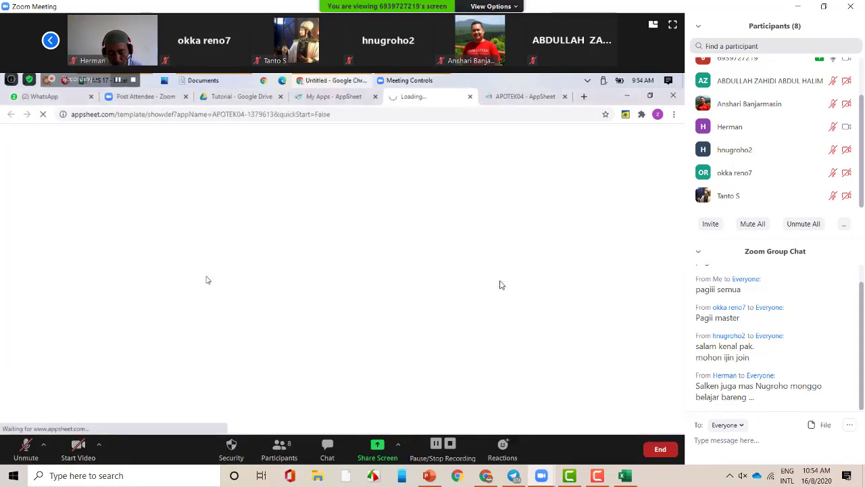
{"action": "left_click", "coordinate": [31, 451]}
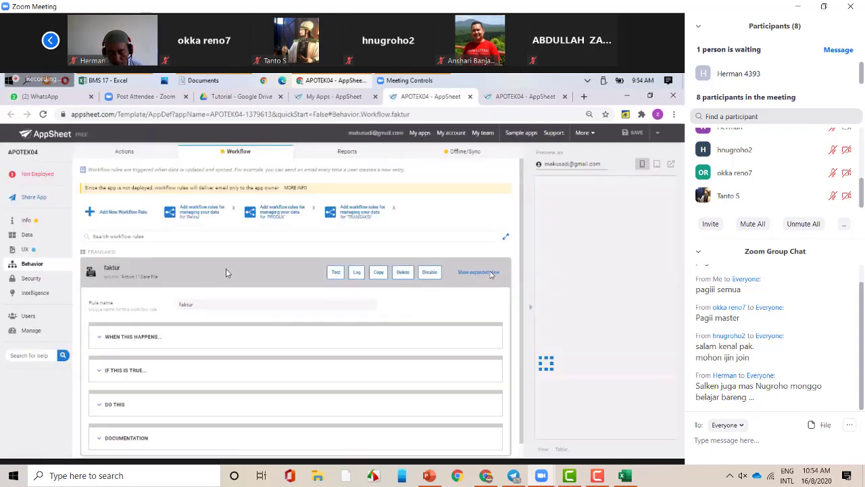
{"action": "left_click", "coordinate": [227, 272]}
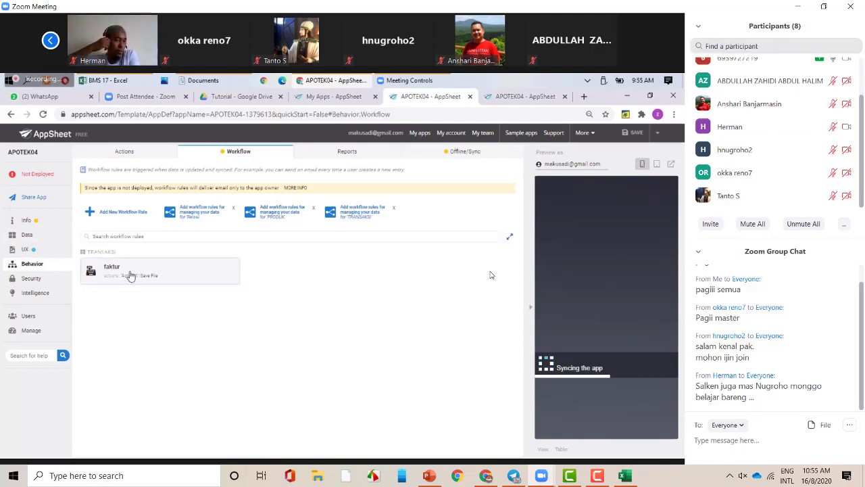
- Show APOTEK04's Data tables with the Settings login form in the preview, and admit the waiting guest
{"action": "left_click", "coordinate": [28, 236]}
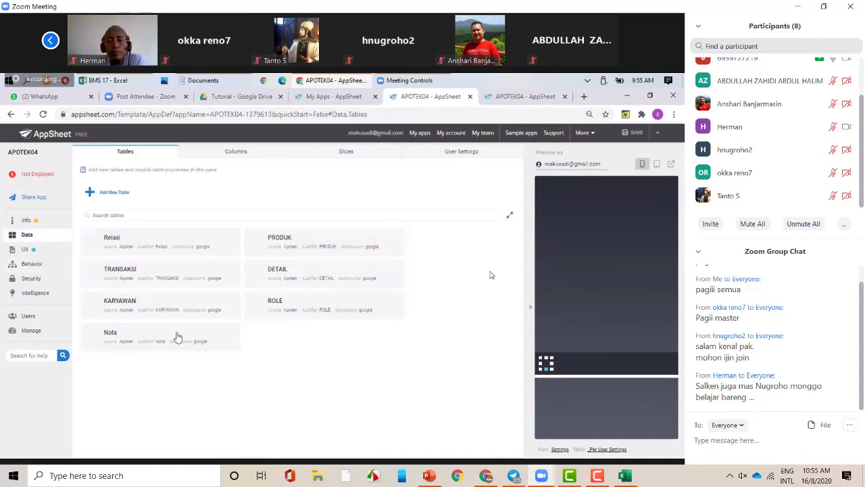
{"action": "scroll", "coordinate": [804, 162], "scroll_direction": "up", "scroll_amount": 1}
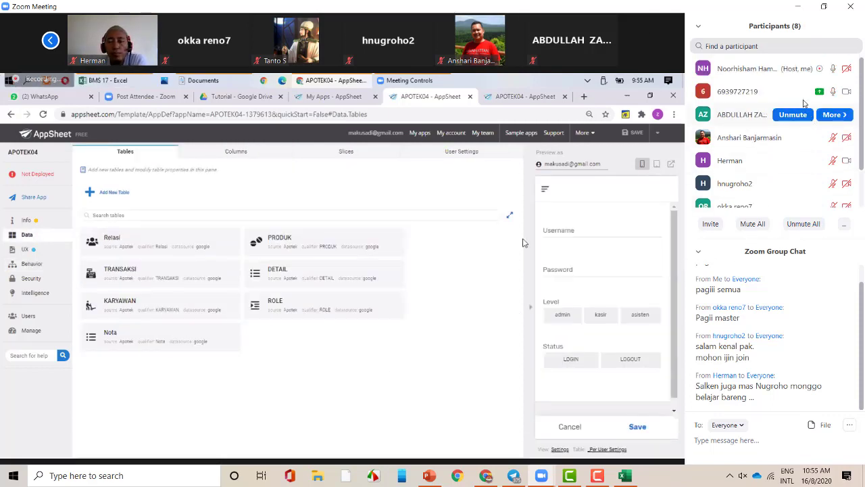
{"action": "mouse_move", "coordinate": [802, 72]}
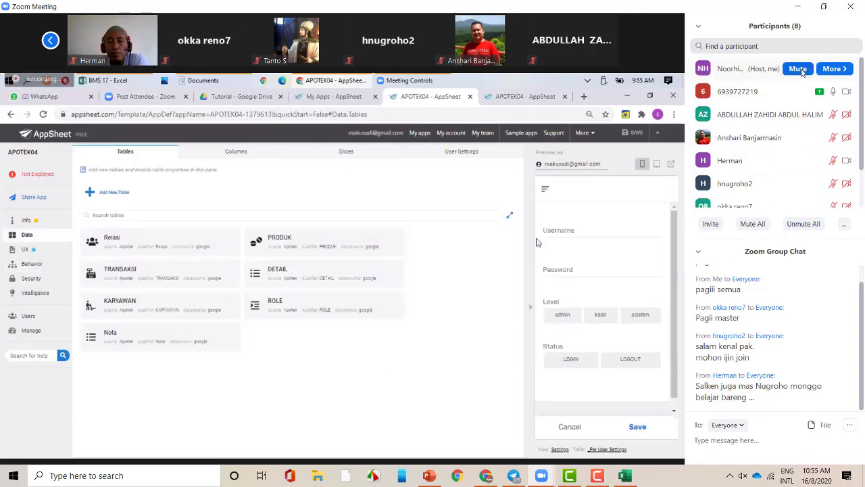
{"action": "scroll", "coordinate": [804, 169], "scroll_direction": "down", "scroll_amount": 1}
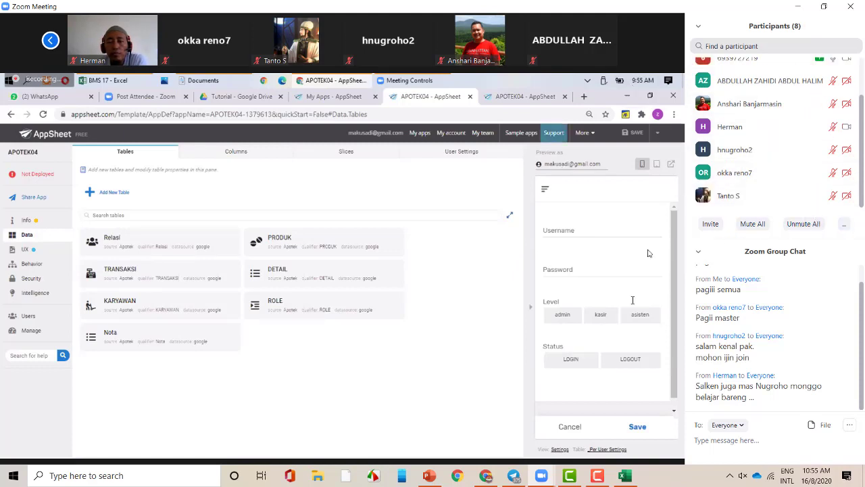
{"action": "mouse_move", "coordinate": [648, 253]}
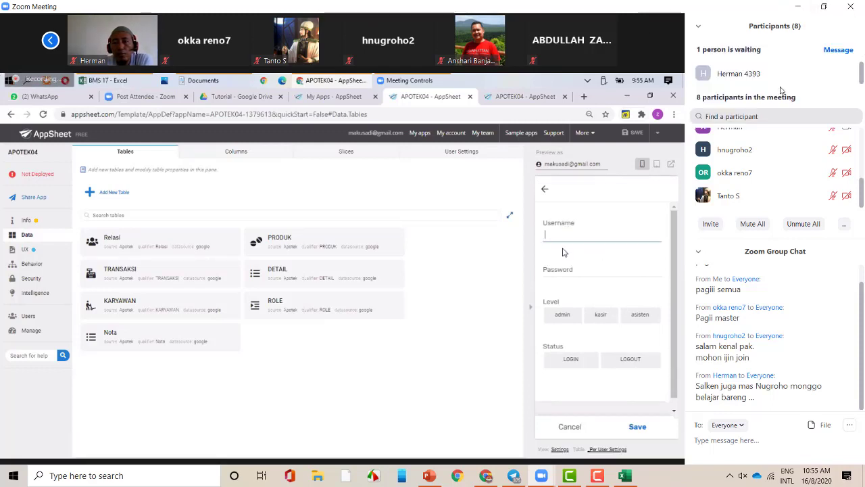
{"action": "left_click", "coordinate": [798, 74]}
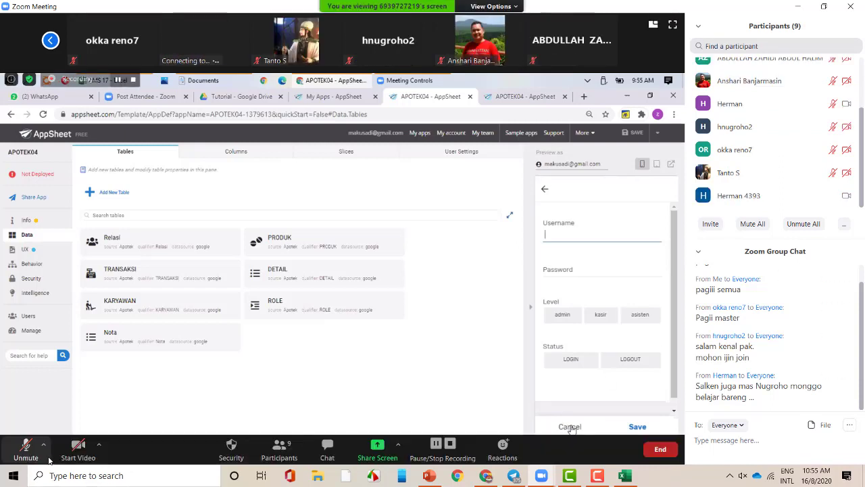
- Route meeting audio to Speakers (V8) and unmute the microphone
{"action": "left_click", "coordinate": [43, 444]}
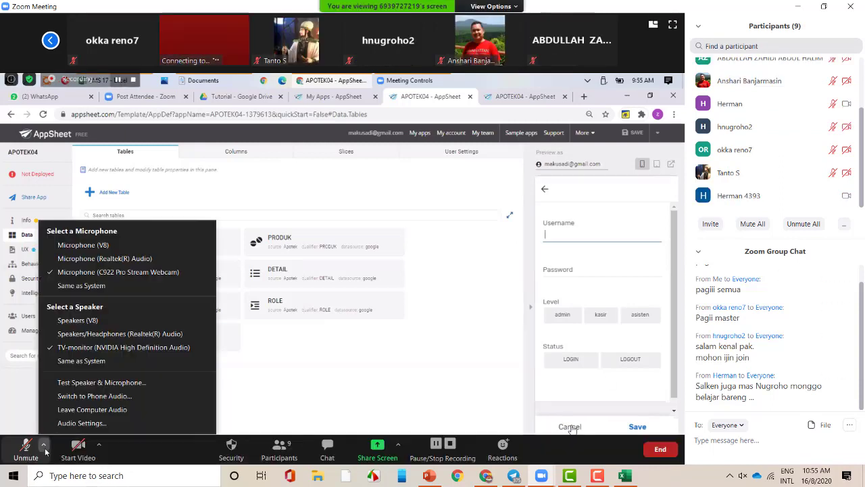
{"action": "left_click", "coordinate": [108, 324]}
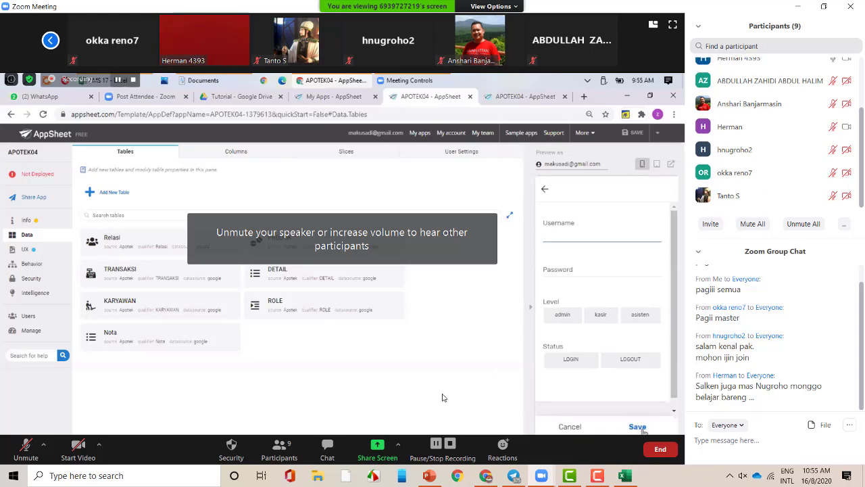
{"action": "left_click", "coordinate": [26, 450]}
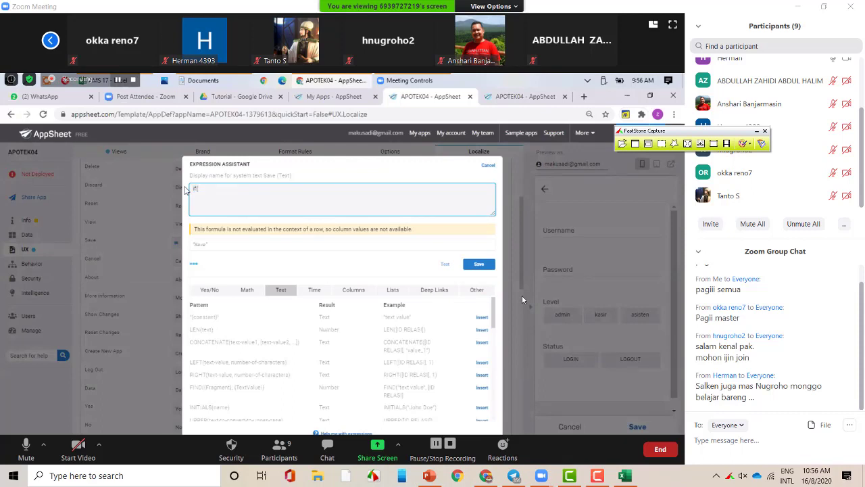
- Start the Save expression as if("settings"=context("view") and screenshot the Expression Assistant dialog
{"action": "left_click", "coordinate": [655, 27]}
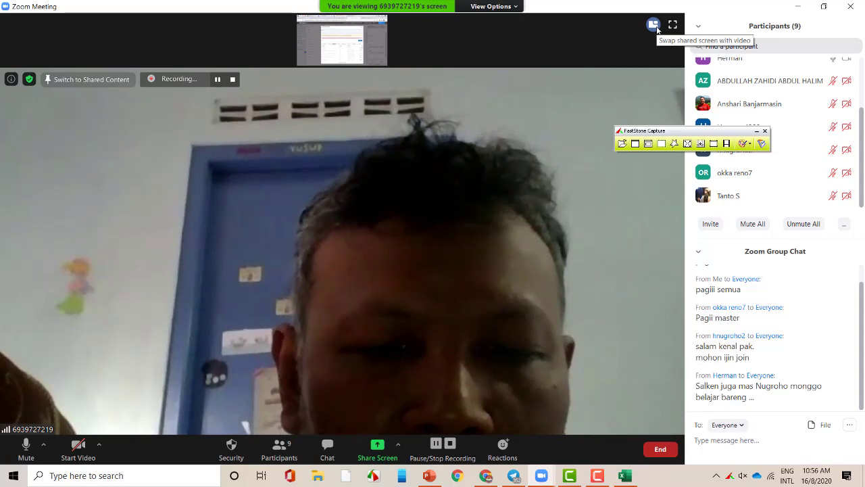
{"action": "left_click", "coordinate": [655, 25]}
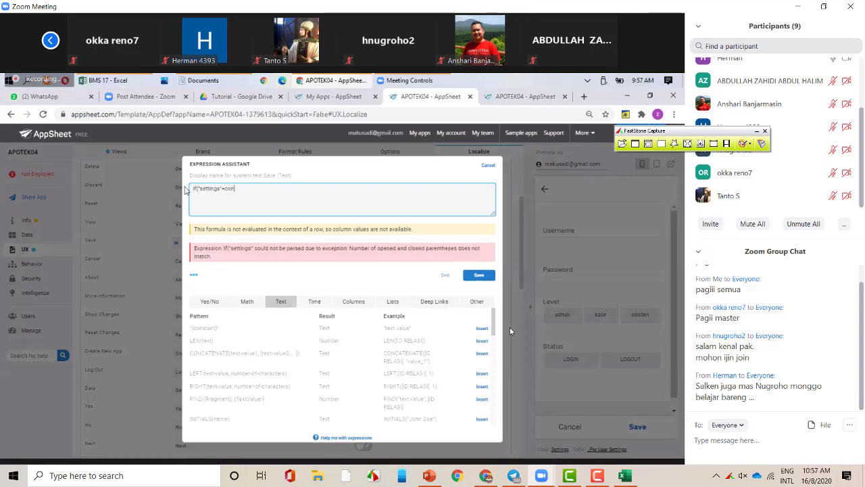
{"action": "type", "text": "text("}
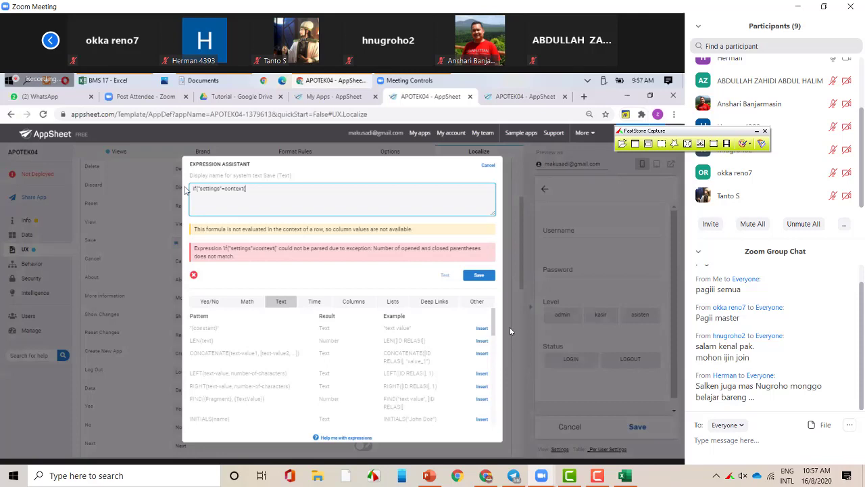
{"action": "type", "text": "\"view"}
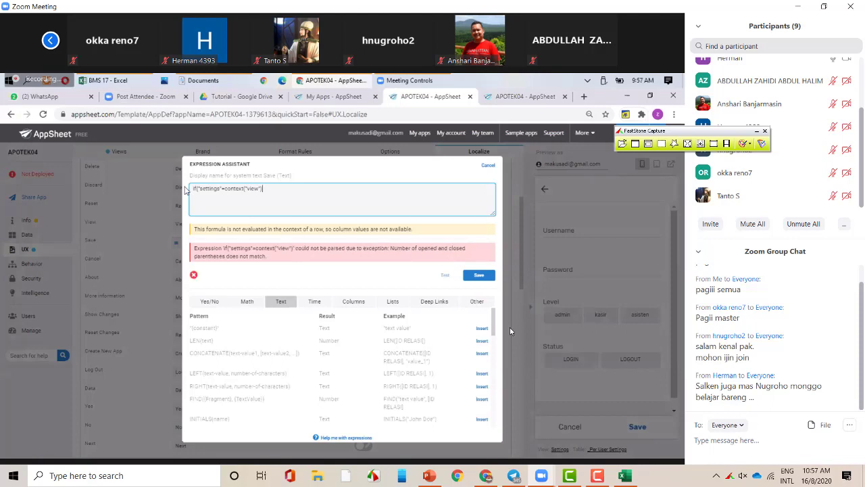
{"action": "key", "text": "ctrl+Print"}
{"action": "left_click_drag", "start_coordinate": [190, 155], "coordinate": [503, 291]}
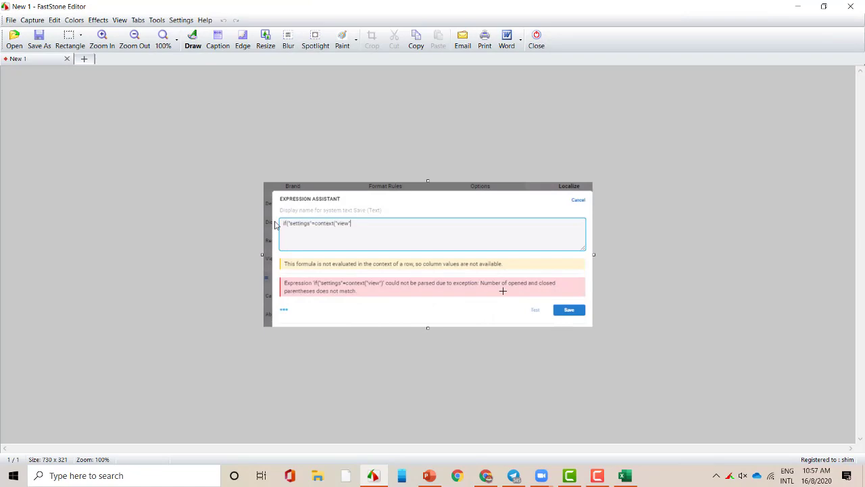
- Set the screenshot aside and return to the meeting showing the LOGIN/SAVE expression
{"action": "key", "text": "alt+Tab"}
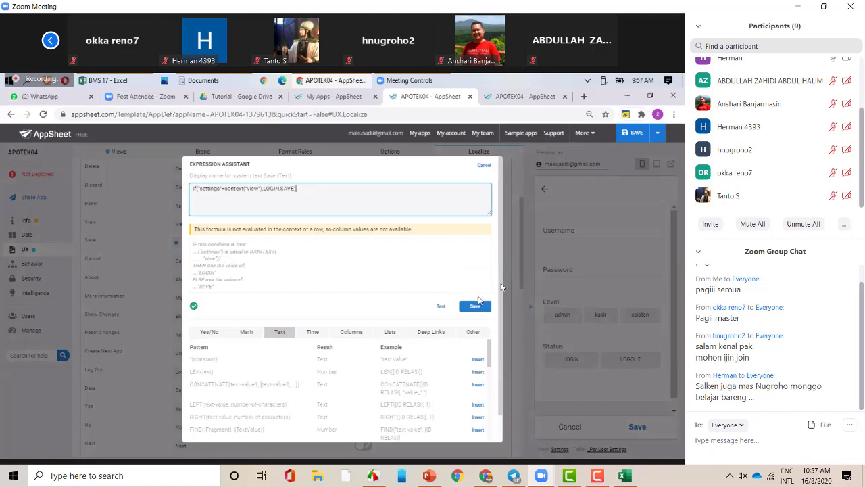
- Screenshot the completed LOGIN/SAVE expression dialog and draw a red arrow toward its top-right corner
{"action": "key", "text": "Print"}
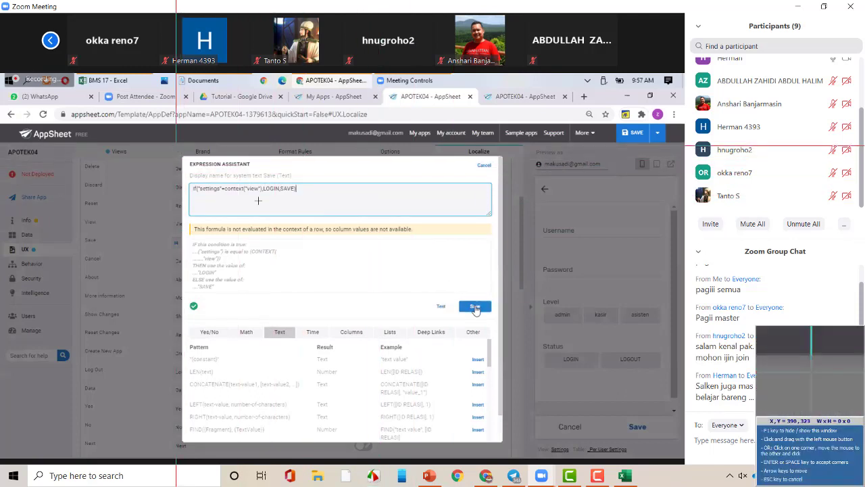
{"action": "left_click_drag", "start_coordinate": [492, 340], "coordinate": [503, 334]}
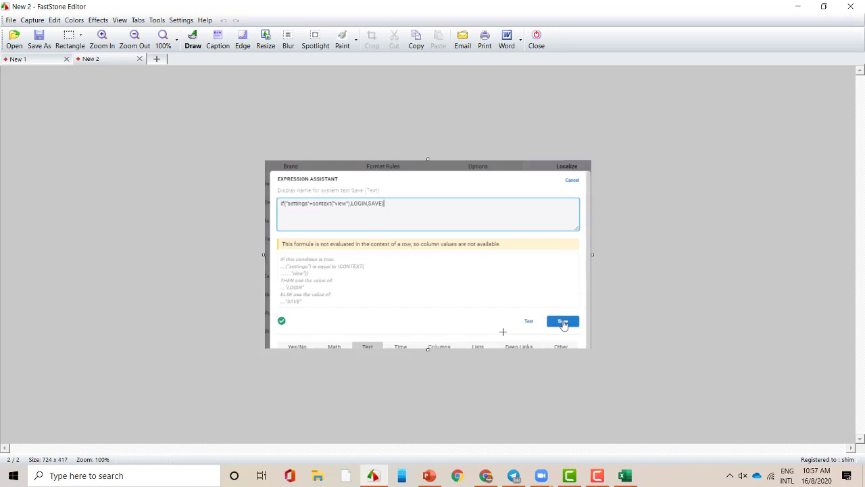
{"action": "key", "text": "d"}
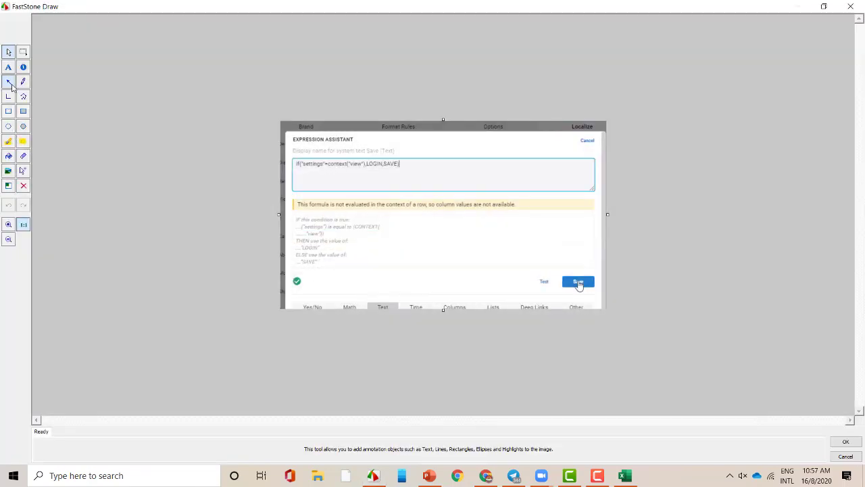
{"action": "left_click", "coordinate": [9, 82]}
{"action": "left_click_drag", "start_coordinate": [509, 233], "coordinate": [582, 135]}
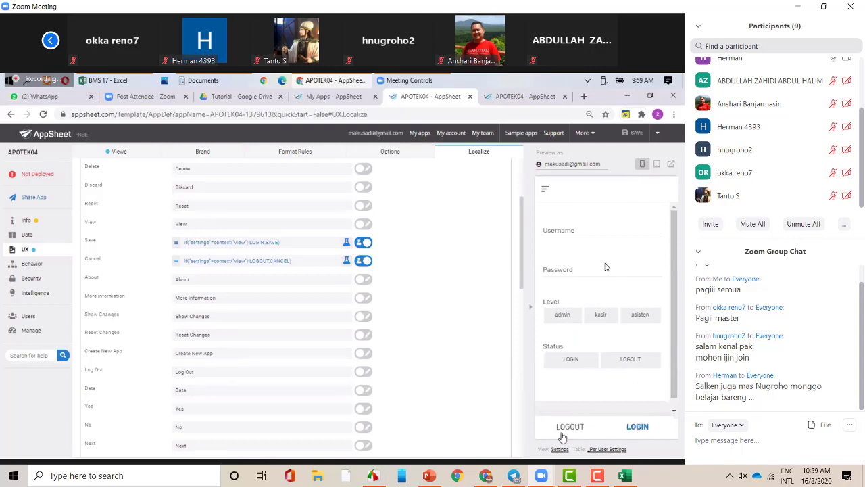
- In the preview, check the navigation menu, then leave the settings form through LOGOUT
{"action": "left_click", "coordinate": [546, 192]}
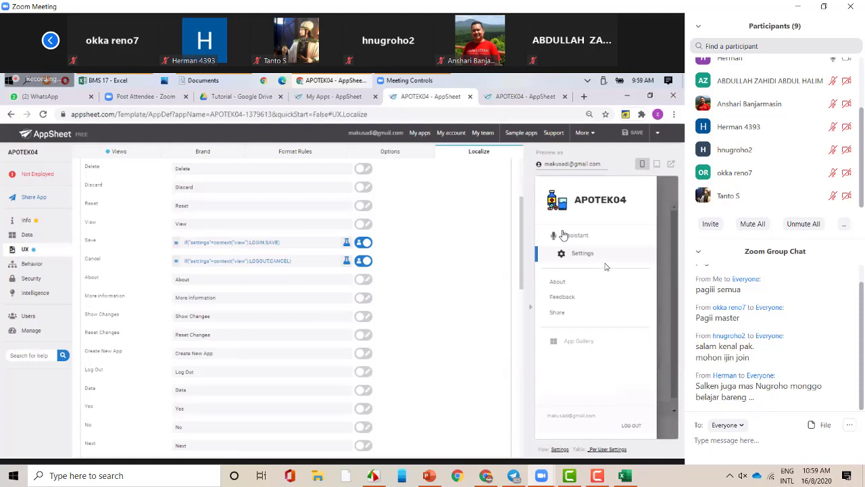
{"action": "left_click", "coordinate": [666, 283]}
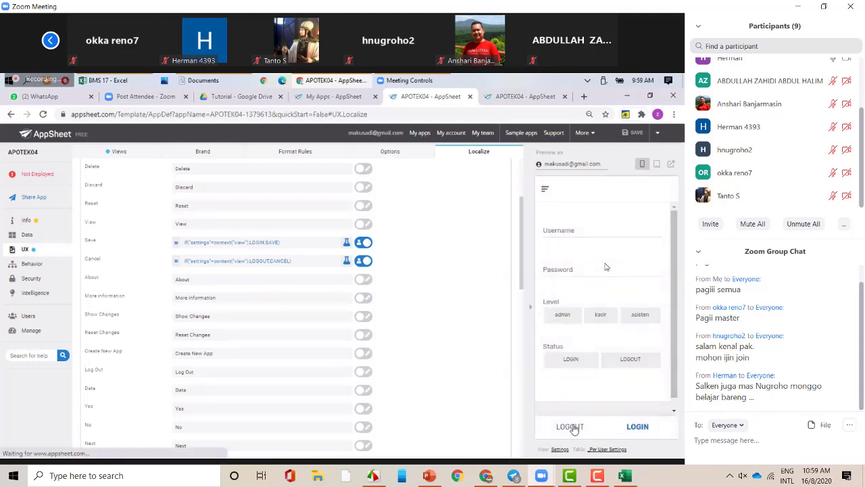
{"action": "left_click", "coordinate": [571, 427]}
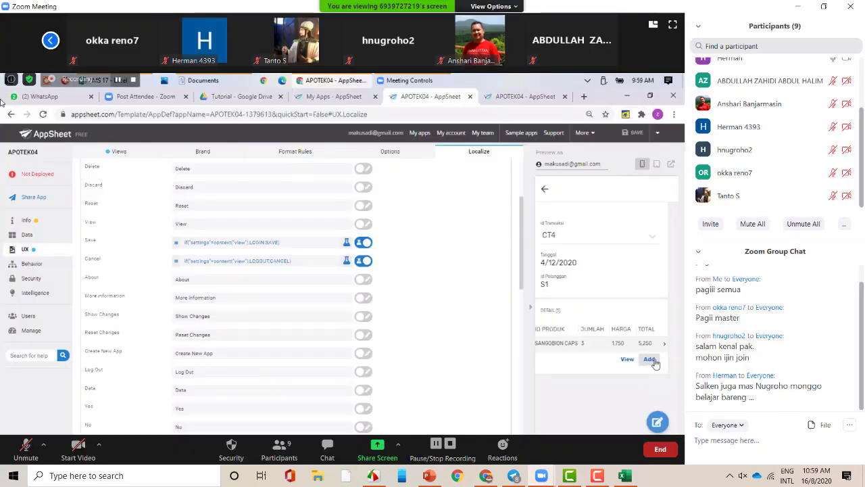
- Start a new record in the preview, then apply the red arrow annotation and return to the meeting
{"action": "left_click", "coordinate": [655, 364]}
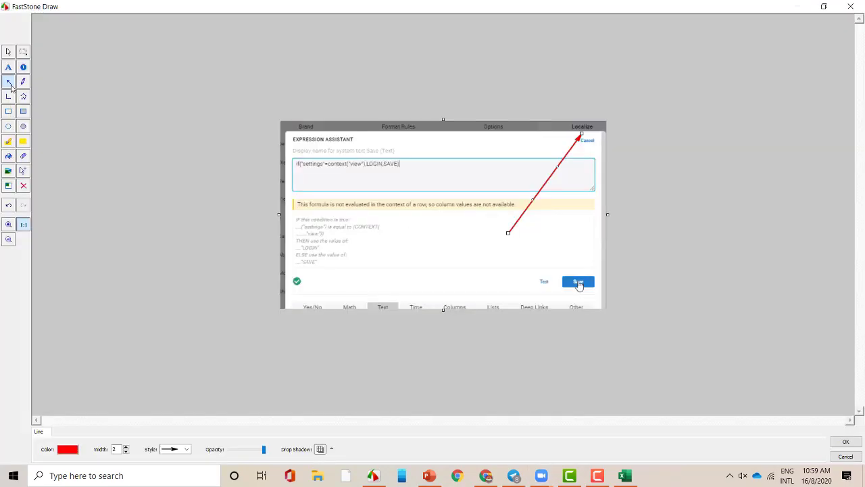
{"action": "key", "text": "alt+Tab"}
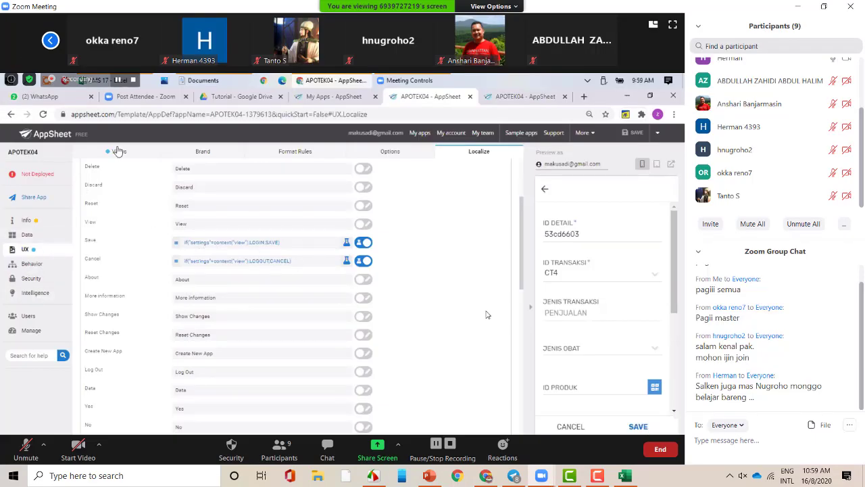
{"action": "key", "text": "alt+Tab"}
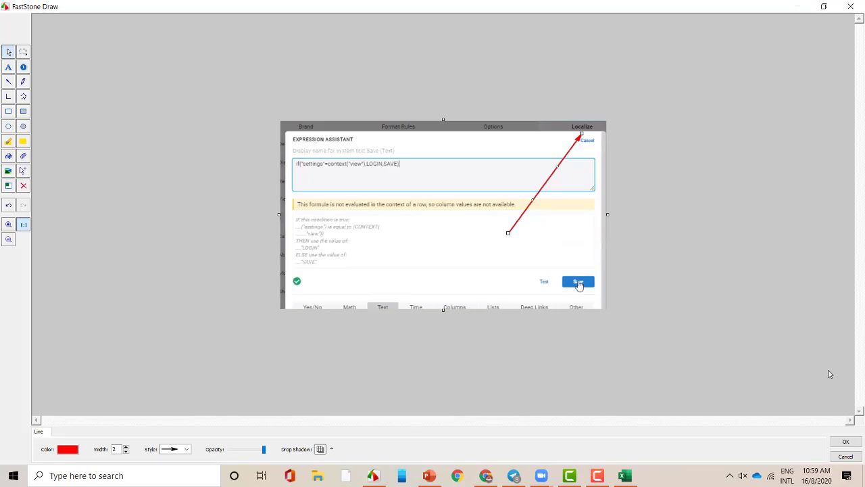
{"action": "left_click", "coordinate": [841, 441]}
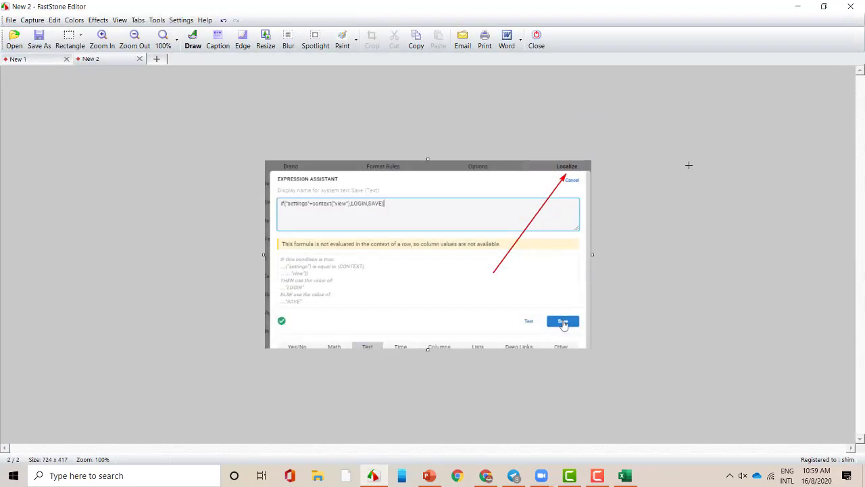
{"action": "left_click", "coordinate": [800, 8]}
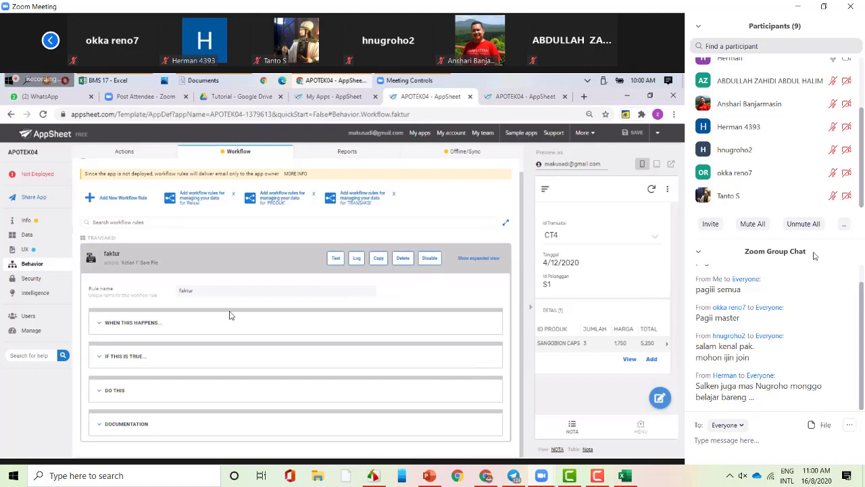
- Expand the faktur rule's trigger, condition and action sections, and create a new Save File template
{"action": "left_click", "coordinate": [129, 323]}
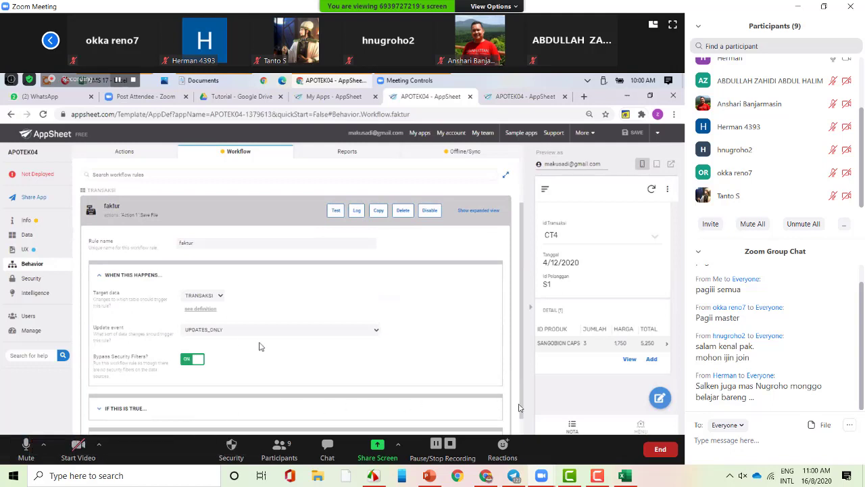
{"action": "left_click", "coordinate": [139, 410]}
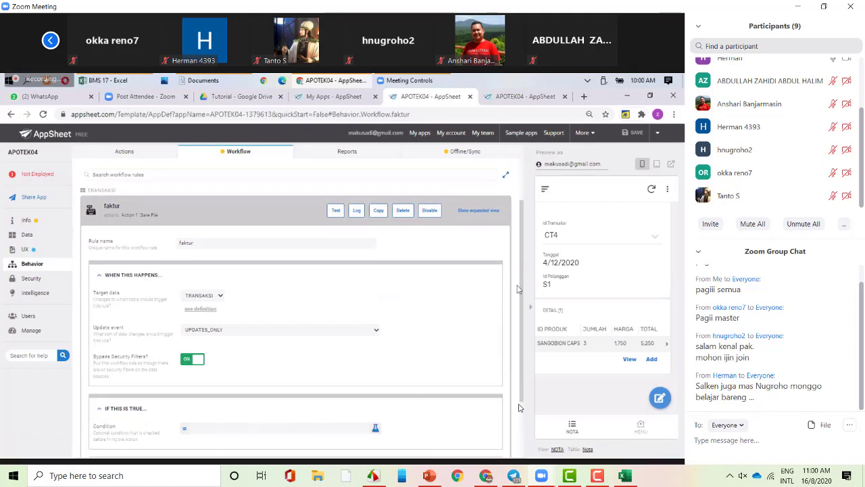
{"action": "left_click_drag", "start_coordinate": [522, 300], "coordinate": [522, 353]}
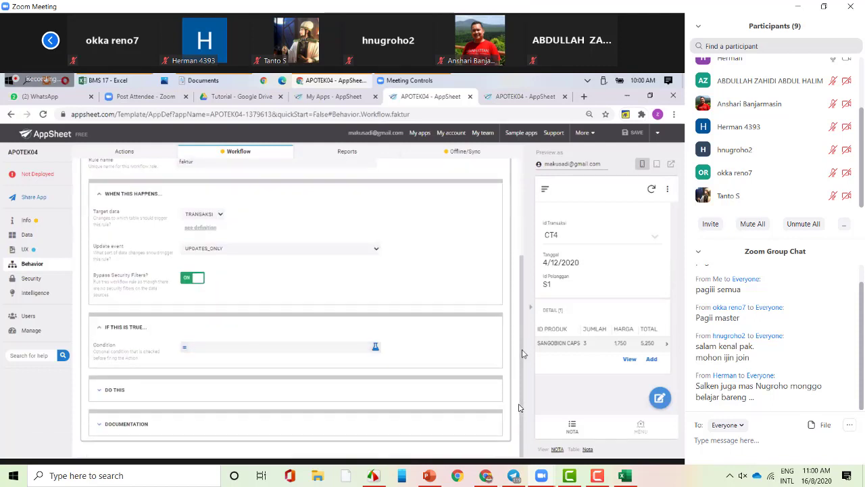
{"action": "left_click", "coordinate": [246, 394]}
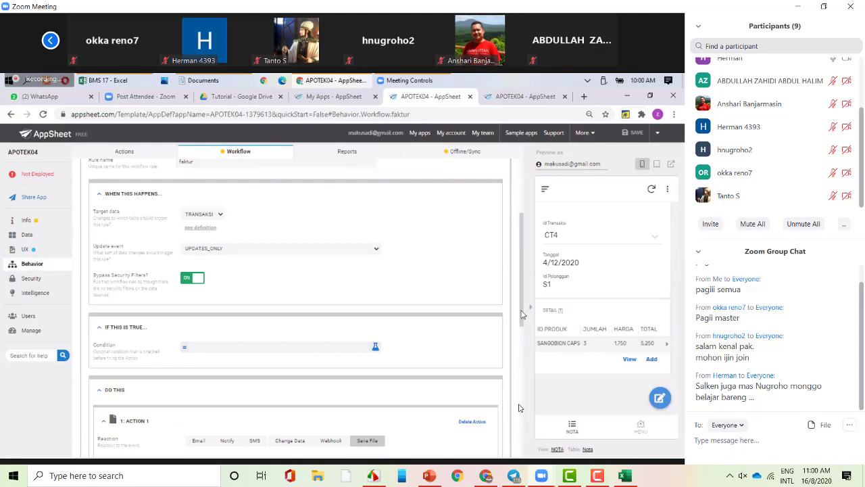
{"action": "left_click_drag", "start_coordinate": [522, 314], "coordinate": [523, 385]}
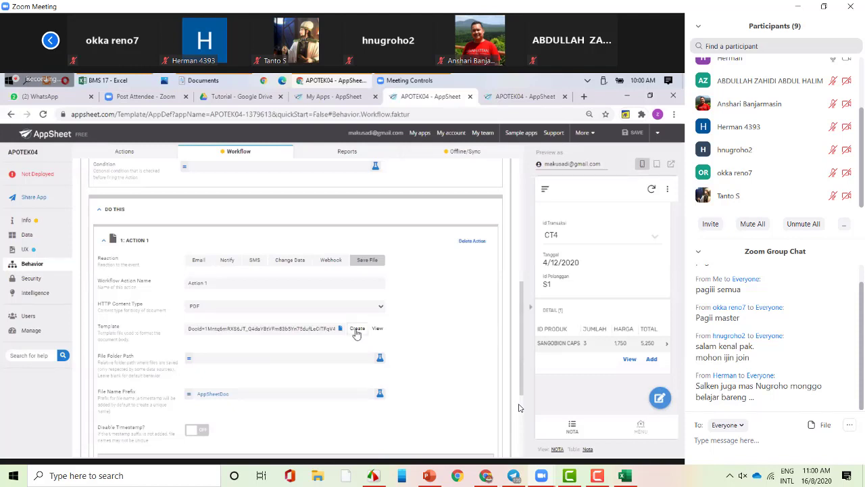
{"action": "left_click", "coordinate": [357, 330]}
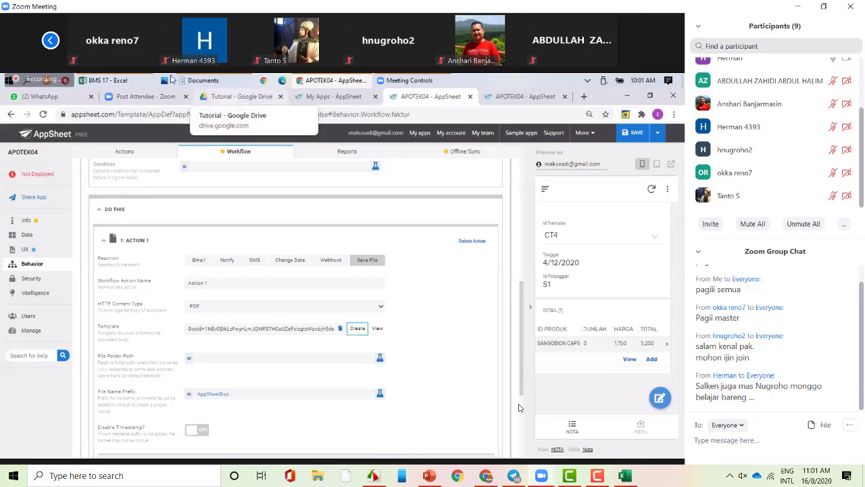
- In Google Drive, go from the Tutorial folder up to My Drive, select the appsheet folder, then return to AppSheet
{"action": "left_click", "coordinate": [242, 96]}
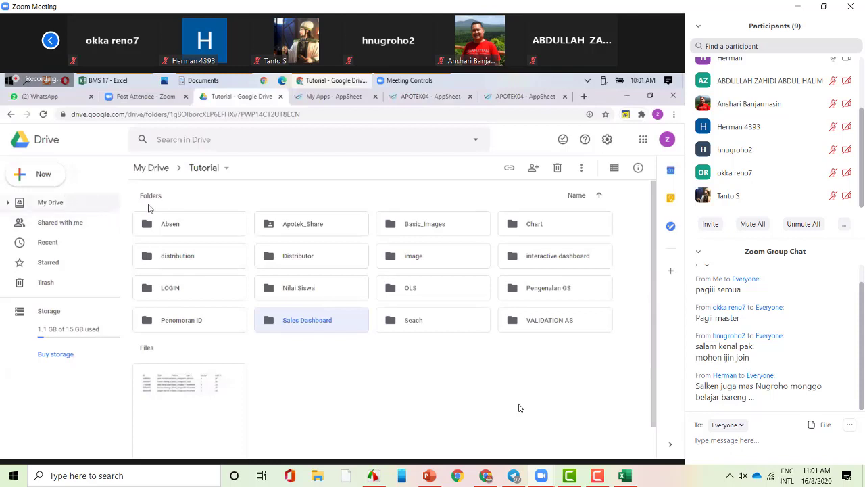
{"action": "left_click", "coordinate": [162, 168]}
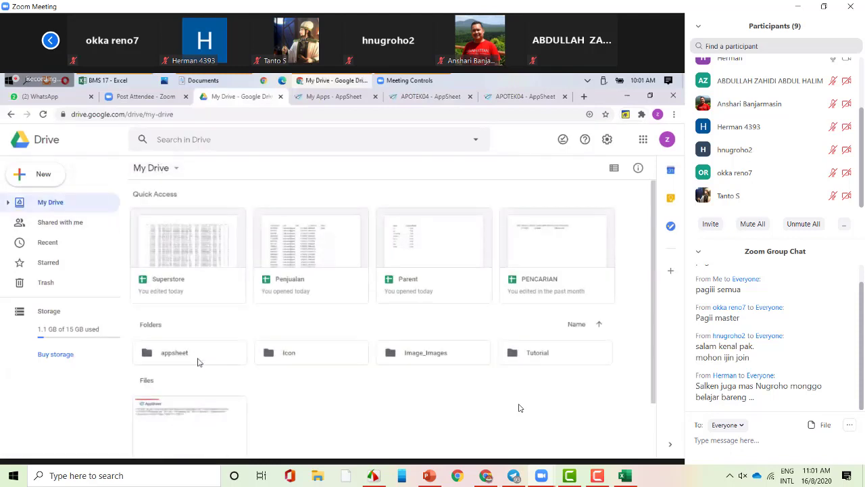
{"action": "left_click", "coordinate": [198, 360]}
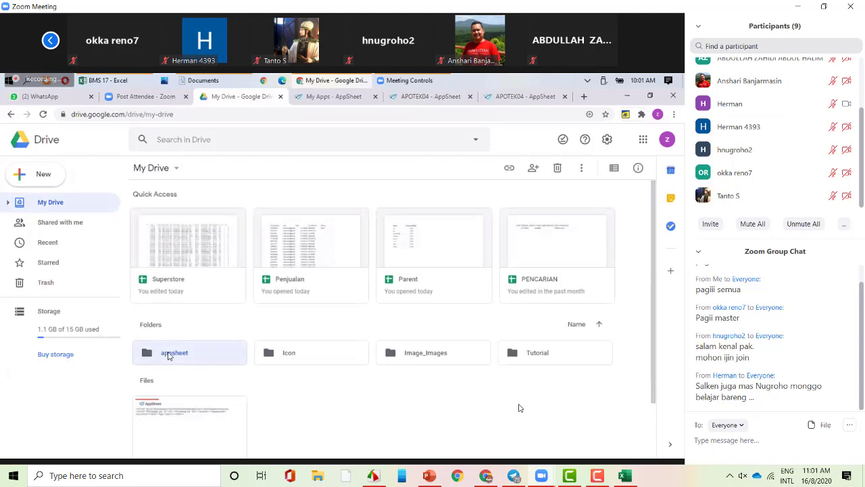
{"action": "left_click", "coordinate": [525, 101]}
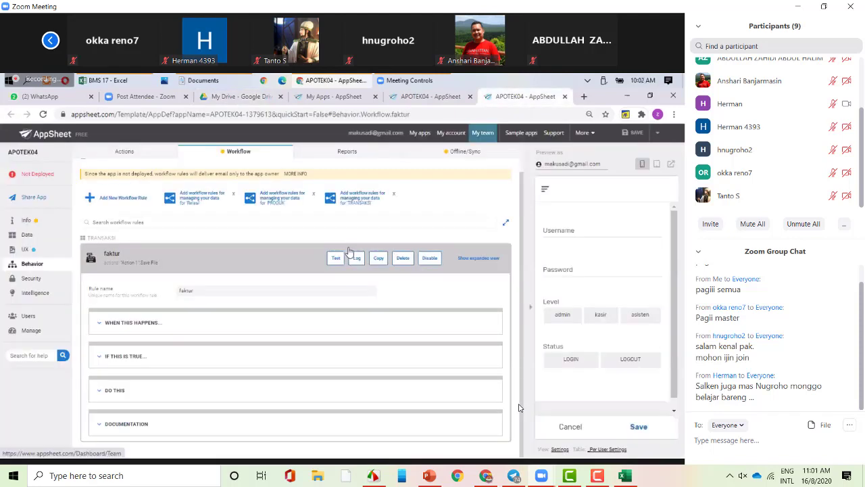
- Add a CT4 detail line: MULTIVITAMIN type, SANGOBION CAPS, quantity 4 at 1,750, totalling 7,000
{"action": "left_click", "coordinate": [572, 426]}
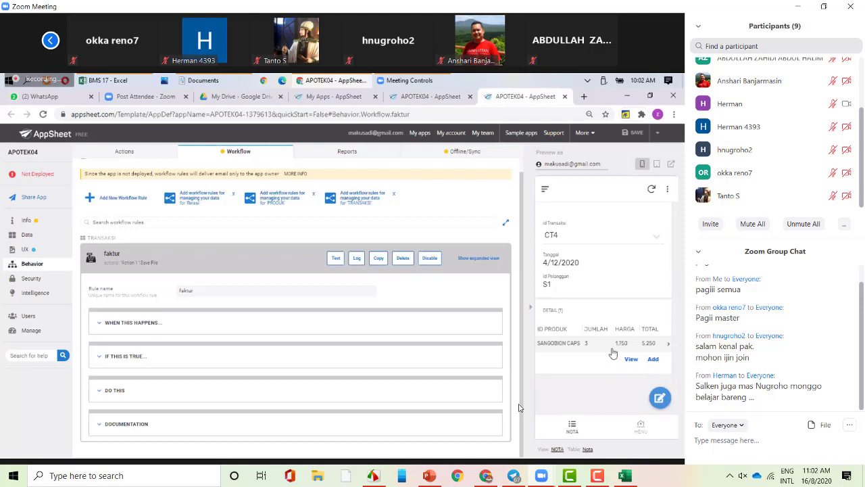
{"action": "left_click", "coordinate": [653, 360]}
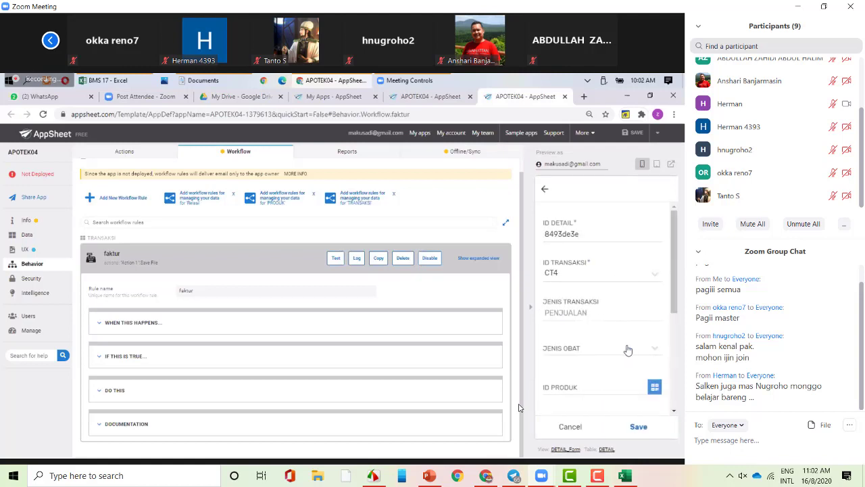
{"action": "left_click", "coordinate": [634, 349]}
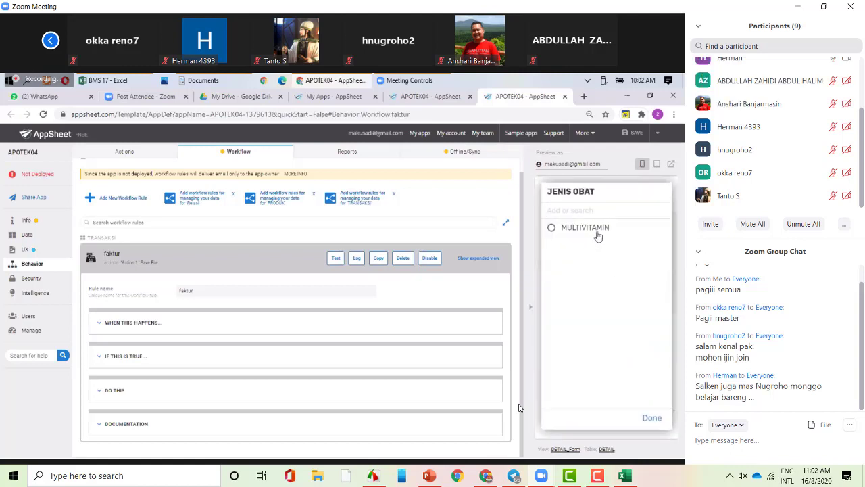
{"action": "left_click", "coordinate": [598, 230]}
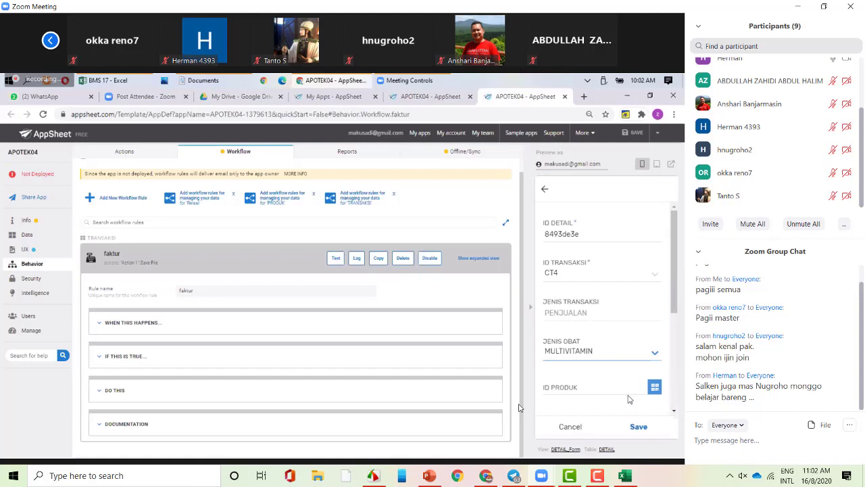
{"action": "left_click", "coordinate": [654, 388]}
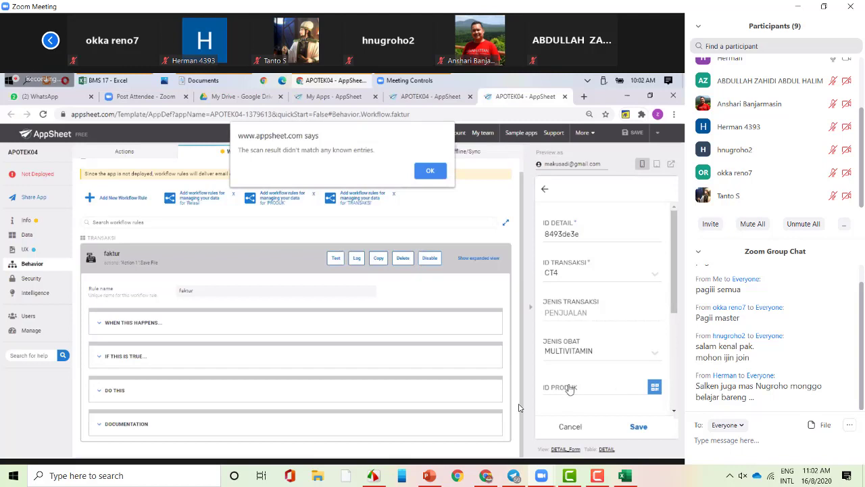
{"action": "left_click", "coordinate": [430, 170]}
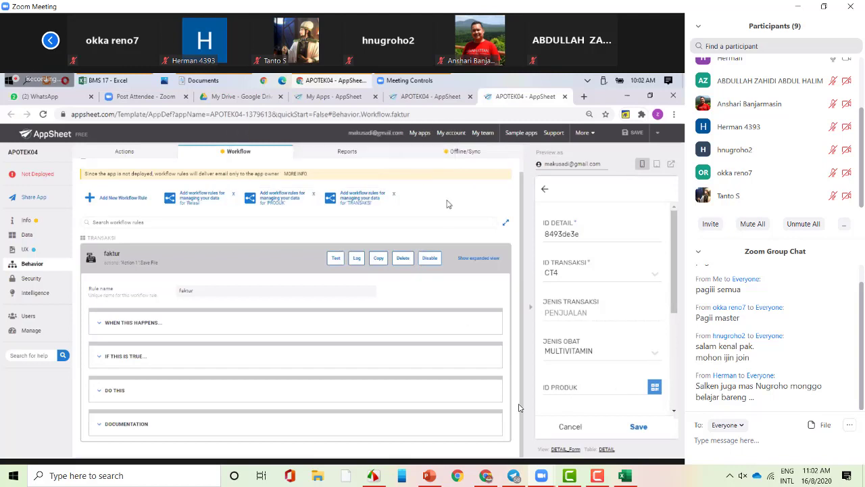
{"action": "left_click", "coordinate": [604, 390]}
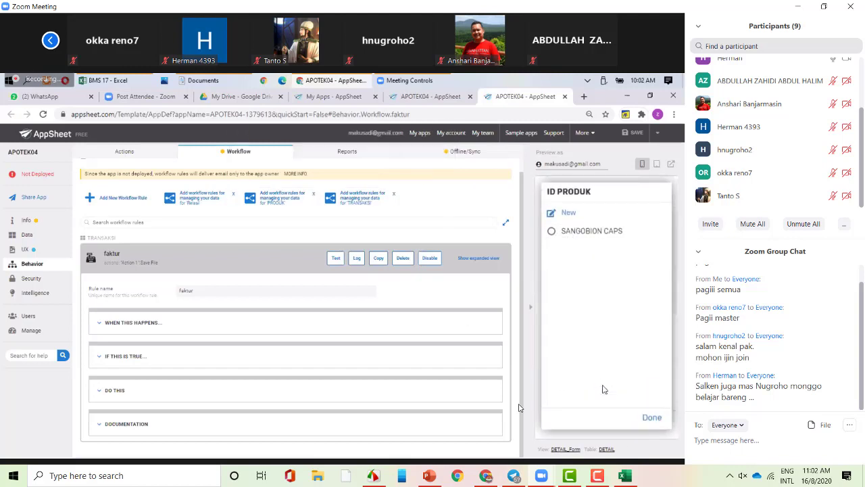
{"action": "left_click", "coordinate": [606, 232]}
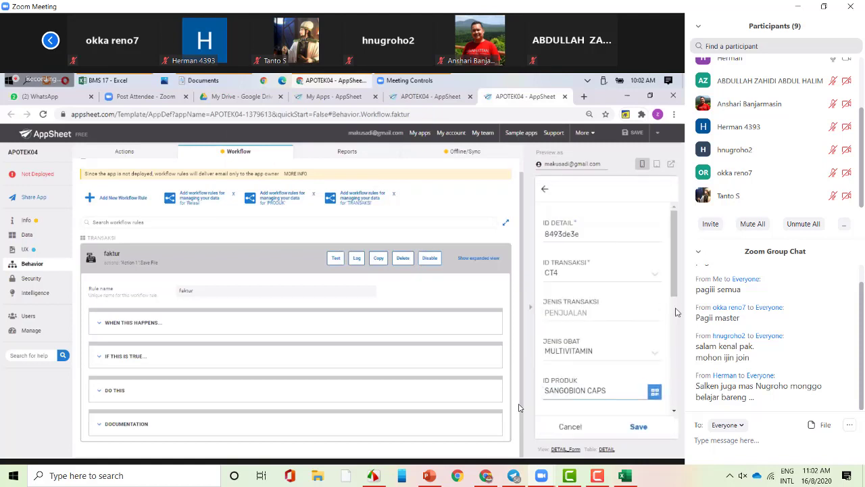
{"action": "scroll", "coordinate": [676, 313], "scroll_direction": "down", "scroll_amount": 2}
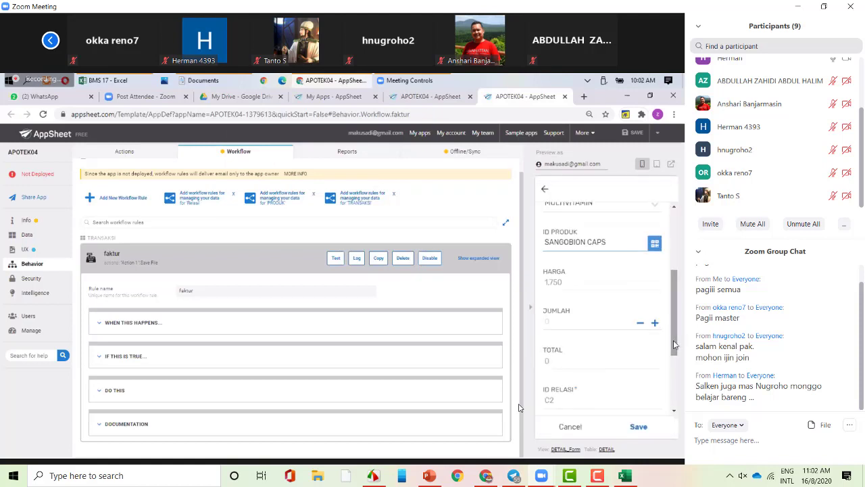
{"action": "left_click", "coordinate": [655, 324]}
{"action": "left_click", "coordinate": [655, 324]}
{"action": "left_click", "coordinate": [655, 324]}
{"action": "left_click", "coordinate": [655, 324]}
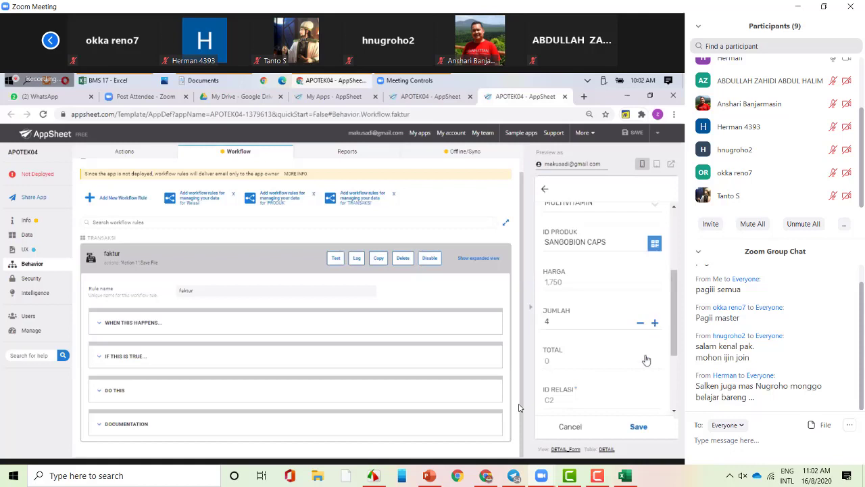
{"action": "left_click", "coordinate": [638, 428]}
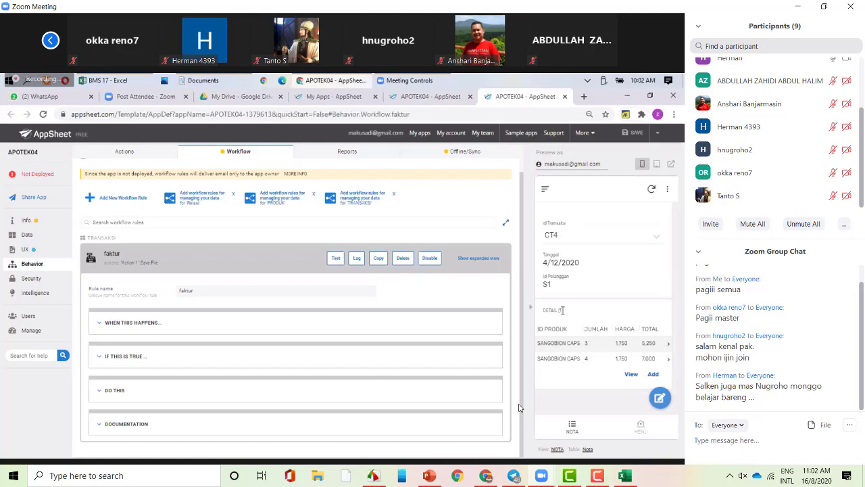
{"action": "triple_click", "coordinate": [544, 310]}
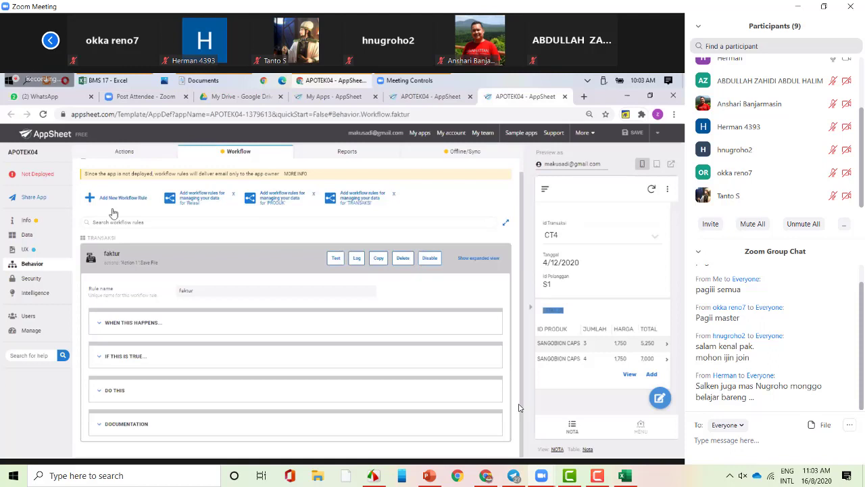
{"action": "left_click", "coordinate": [130, 257]}
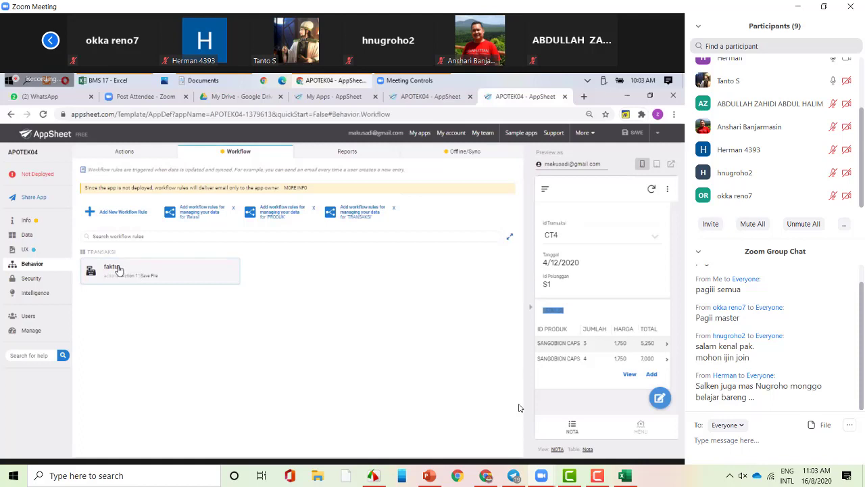
{"action": "left_click", "coordinate": [117, 269]}
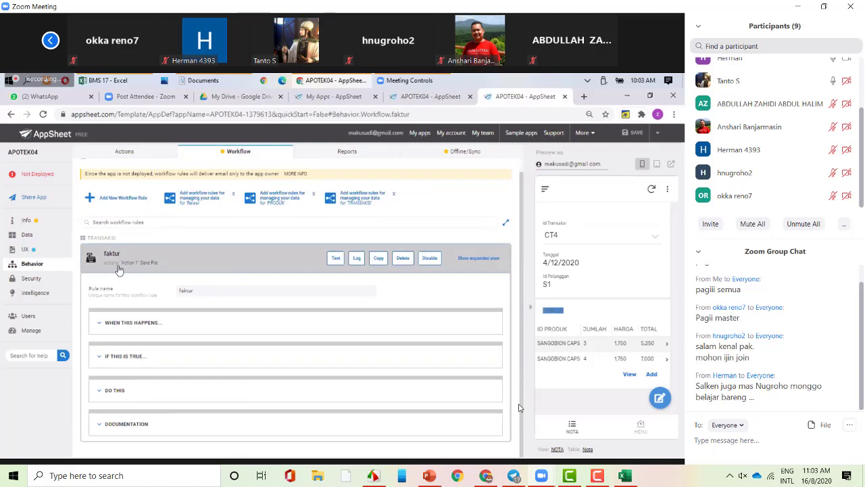
{"action": "scroll", "coordinate": [769, 169], "scroll_direction": "up", "scroll_amount": 2}
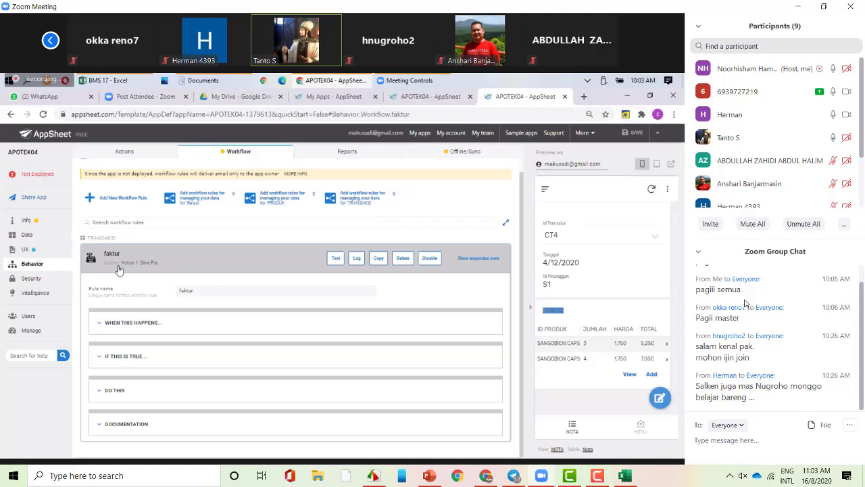
{"action": "mouse_move", "coordinate": [362, 373]}
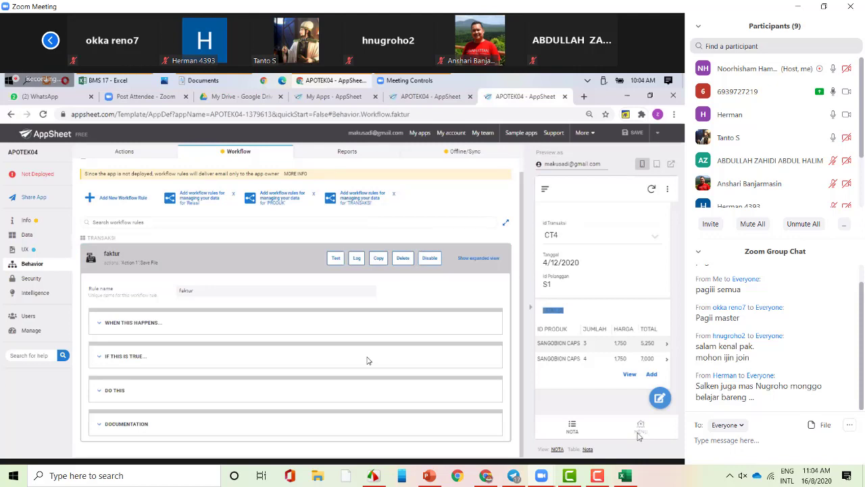
- Look over the Relasi table's columns, then open the UX Views list showing NOTA and MENU
{"action": "left_click", "coordinate": [27, 236]}
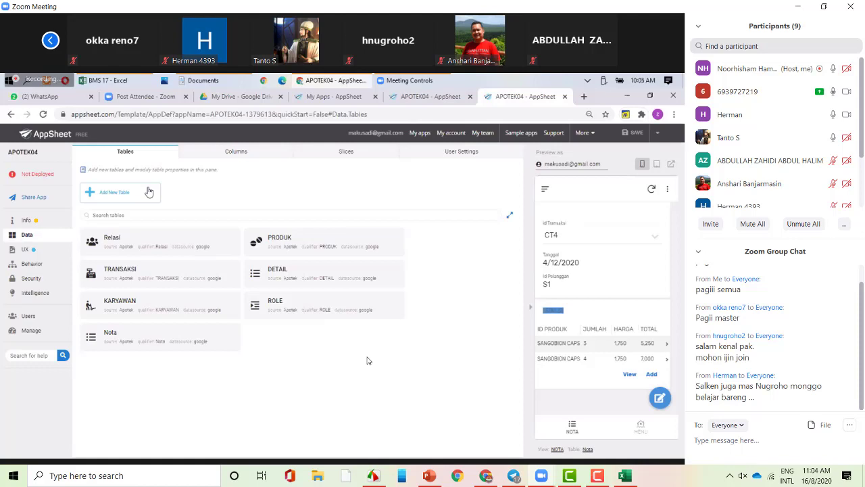
{"action": "left_click", "coordinate": [157, 248]}
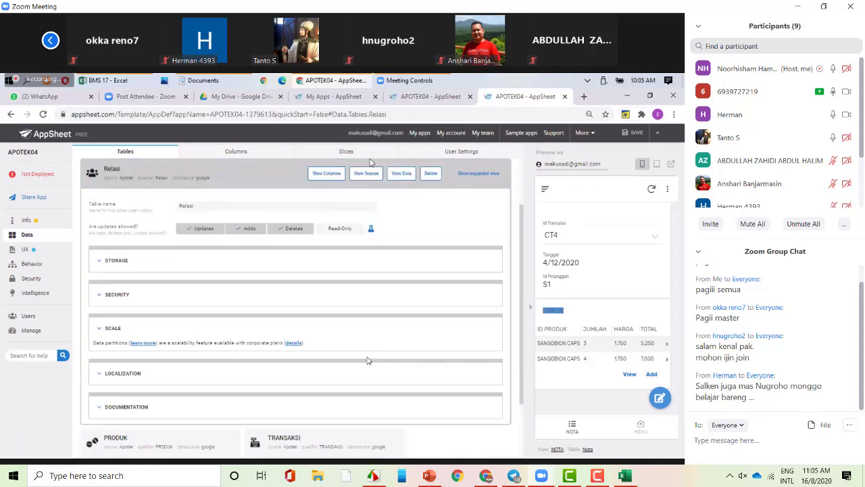
{"action": "left_click", "coordinate": [330, 174]}
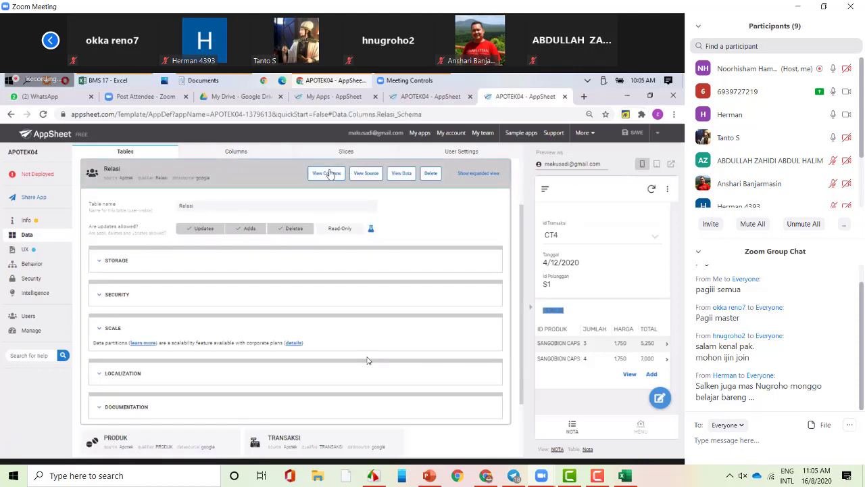
{"action": "left_click", "coordinate": [27, 254]}
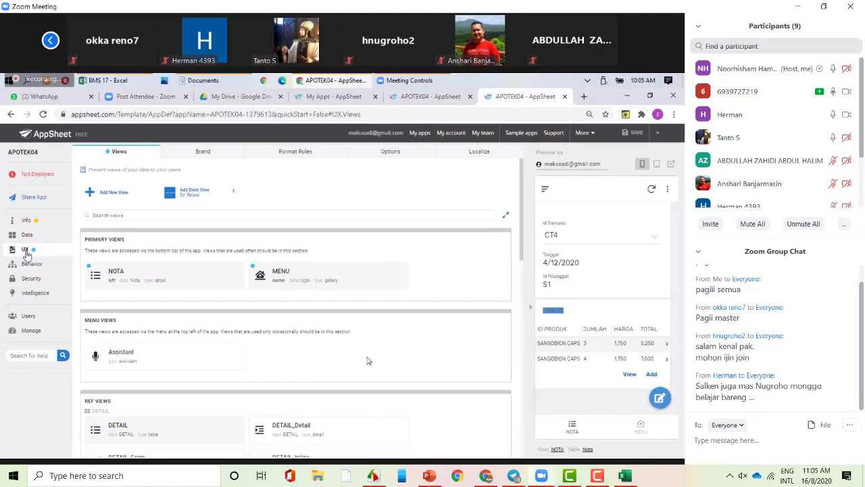
- Open Behavior's Actions list, showing DETAIL and KARYAWAN actions such as Call Phone (NO TELP)
{"action": "left_click", "coordinate": [41, 264]}
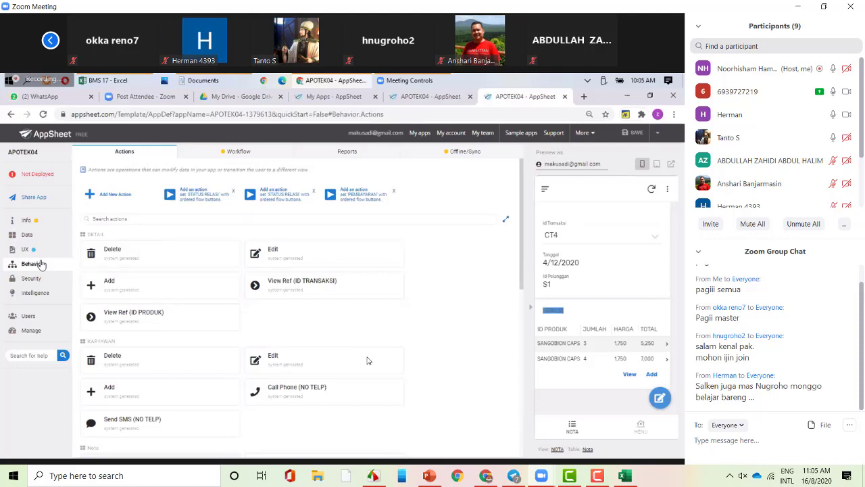
- Open the ROLE table's GOTOVIEW action and load its LINKTOVIEW([MENU]) target in the Expression Assistant
{"action": "left_click", "coordinate": [41, 263]}
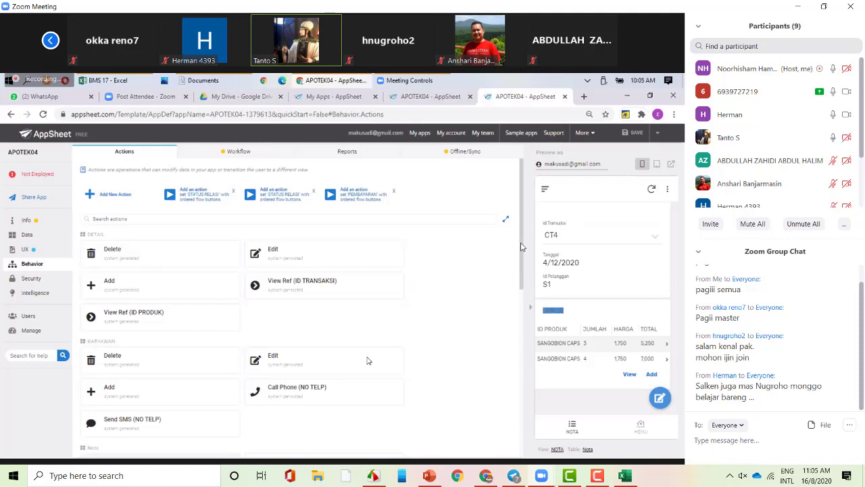
{"action": "left_click_drag", "start_coordinate": [523, 244], "coordinate": [522, 265]}
{"action": "scroll", "coordinate": [522, 266], "scroll_direction": "down", "scroll_amount": 4}
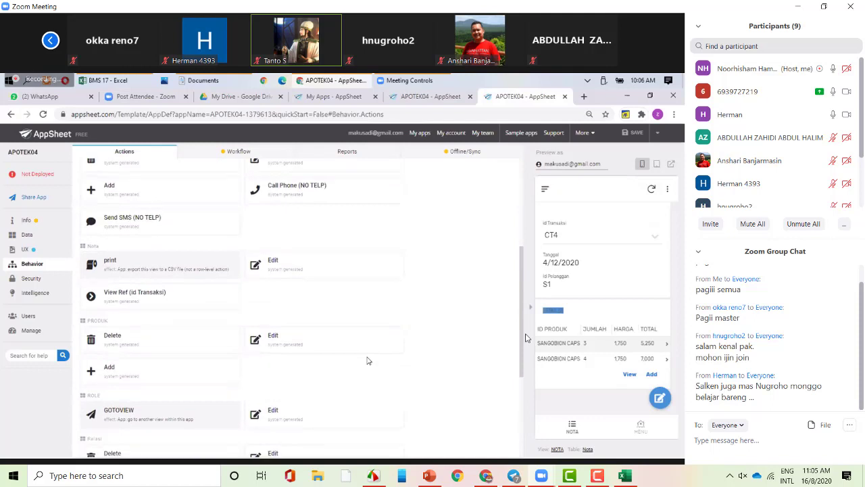
{"action": "scroll", "coordinate": [528, 338], "scroll_direction": "down", "scroll_amount": 1}
{"action": "scroll", "coordinate": [528, 371], "scroll_direction": "down", "scroll_amount": 2}
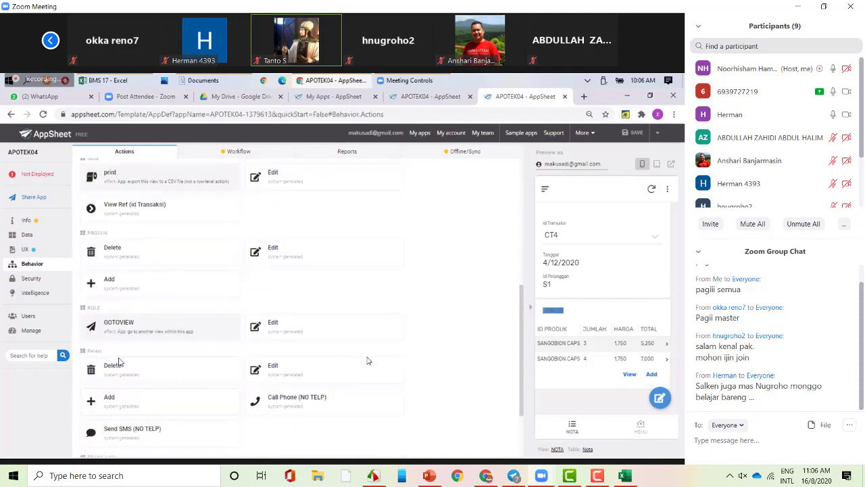
{"action": "left_click", "coordinate": [149, 324]}
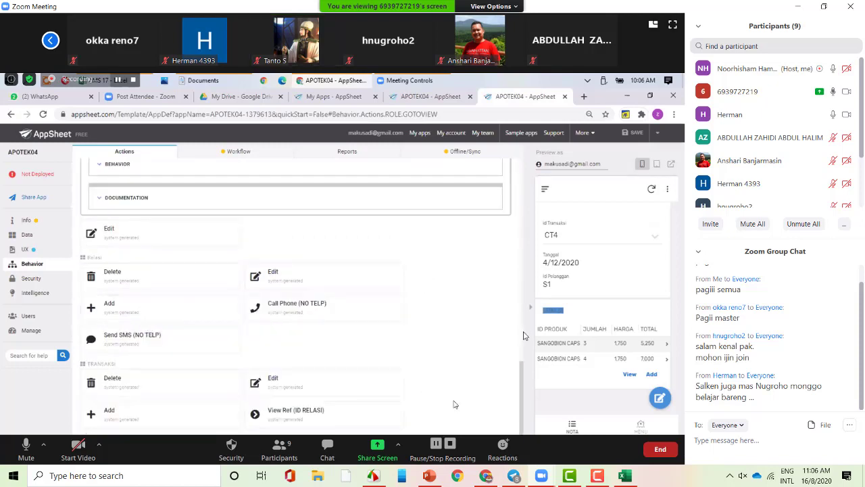
{"action": "left_click_drag", "start_coordinate": [522, 376], "coordinate": [524, 296]}
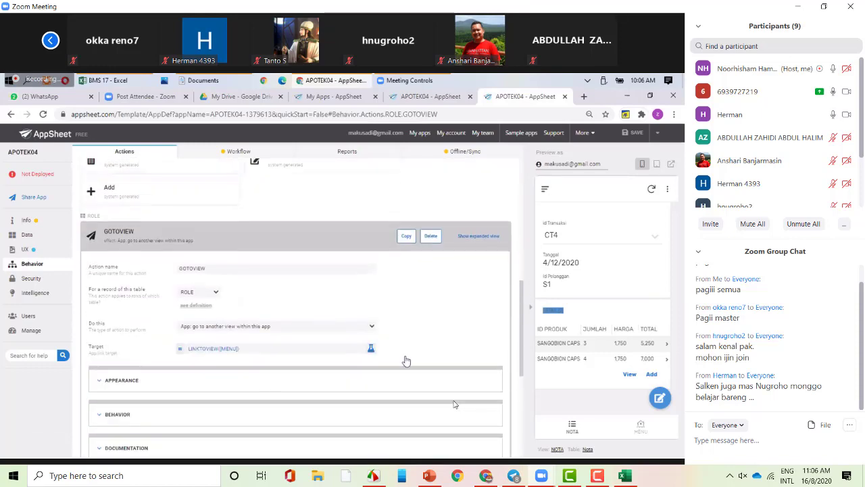
{"action": "left_click", "coordinate": [257, 350]}
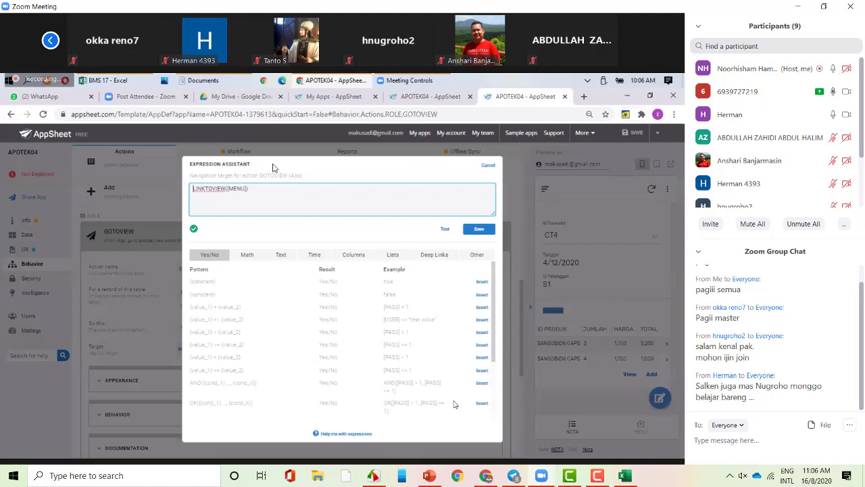
- Inspect the LINKTOVIEW([MENU]) expression and its function hint, briefly muting and unmuting the meeting microphone
{"action": "left_click", "coordinate": [277, 190]}
{"action": "left_click", "coordinate": [217, 208]}
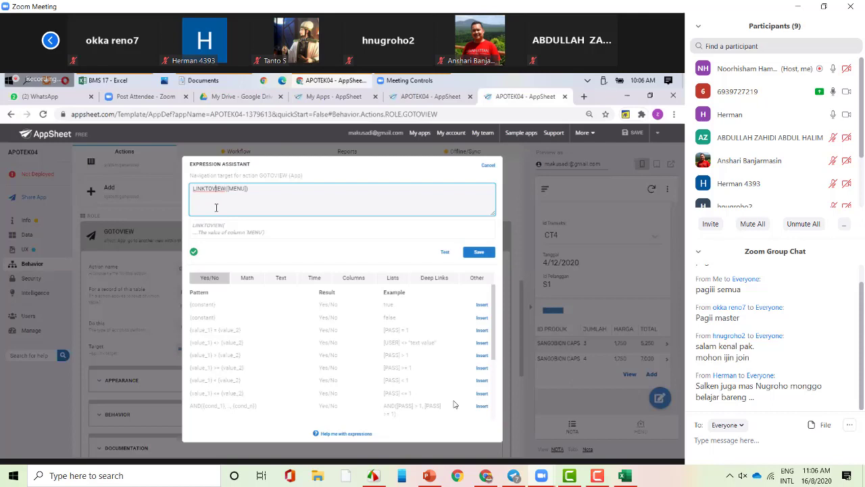
{"action": "mouse_move", "coordinate": [436, 408]}
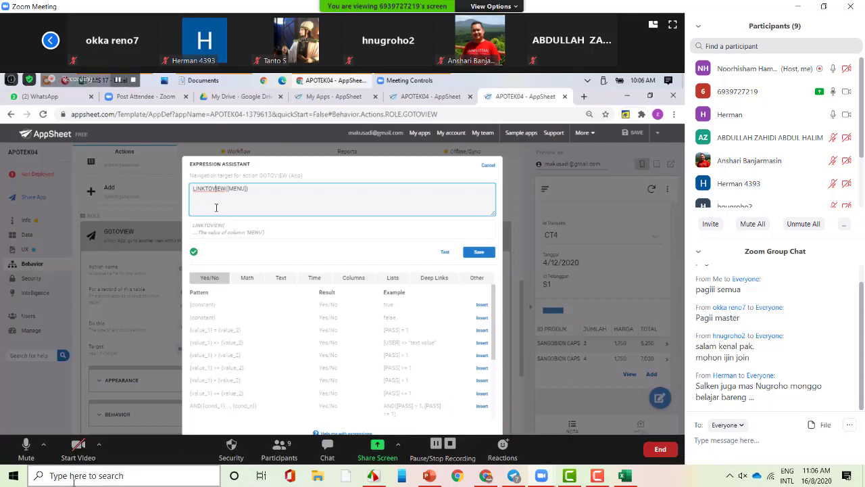
{"action": "left_click", "coordinate": [16, 458]}
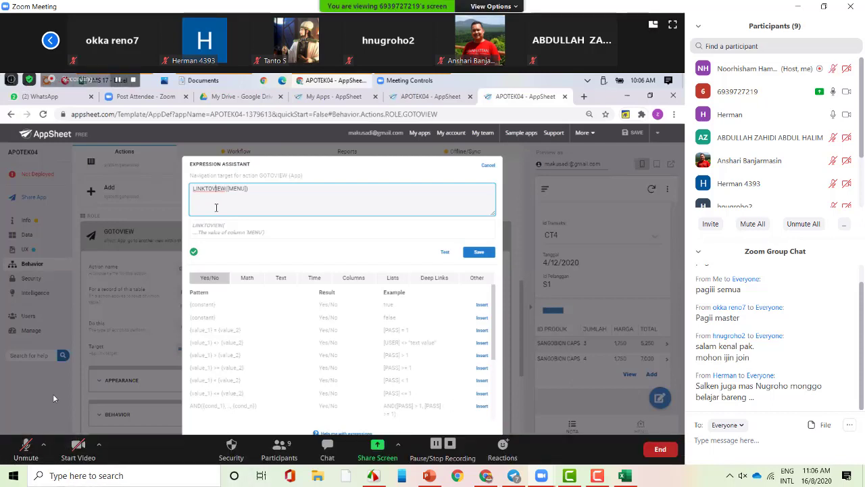
{"action": "left_click", "coordinate": [24, 454]}
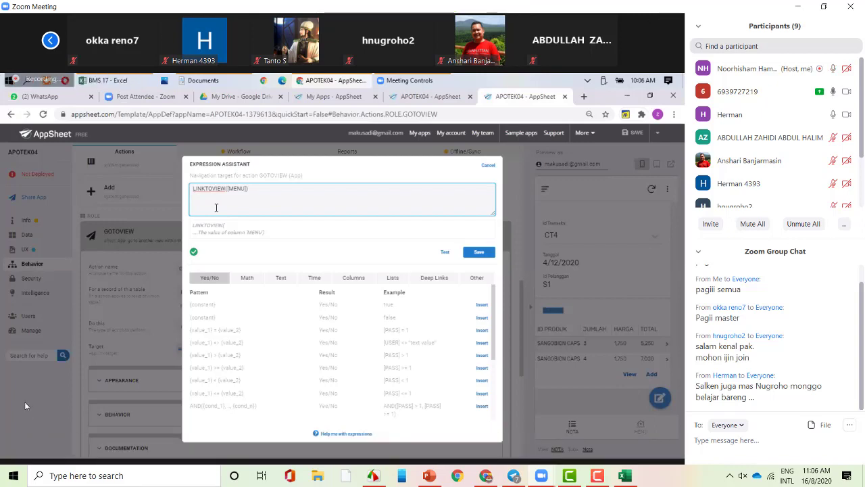
{"action": "scroll", "coordinate": [838, 135], "scroll_direction": "down", "scroll_amount": 2}
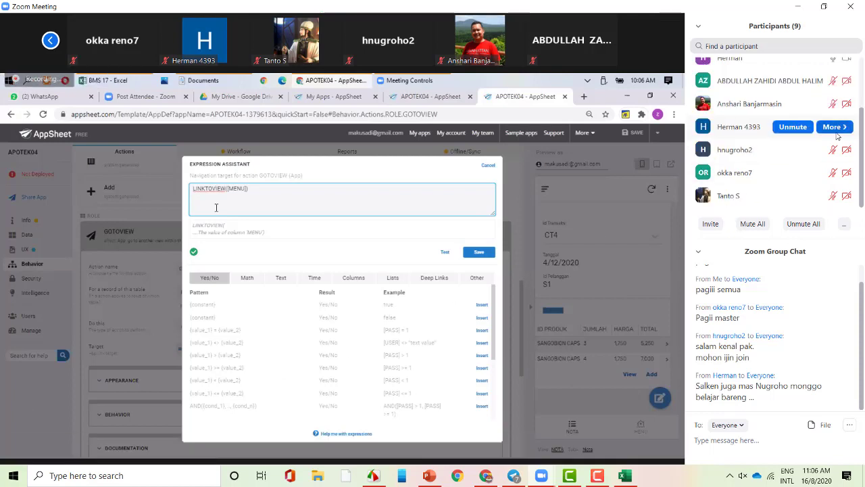
{"action": "scroll", "coordinate": [811, 202], "scroll_direction": "up", "scroll_amount": 2}
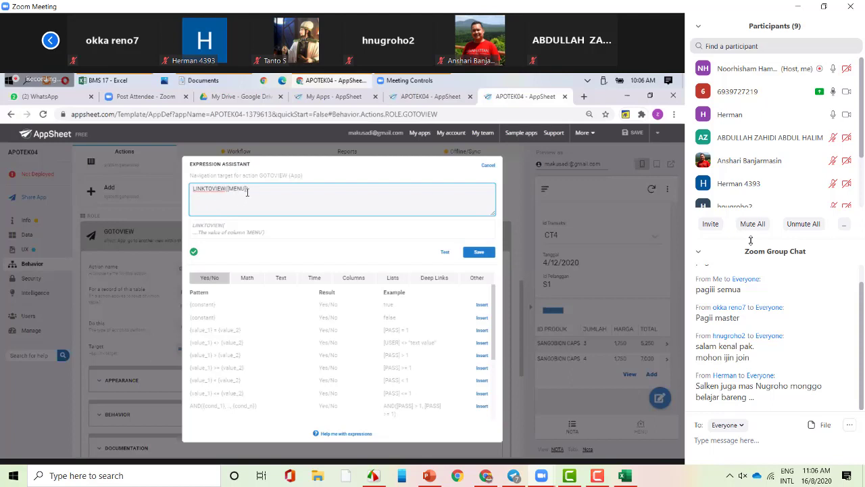
- Cancel the Expression Assistant without changes and go back to the UX Views list
{"action": "left_click", "coordinate": [488, 166]}
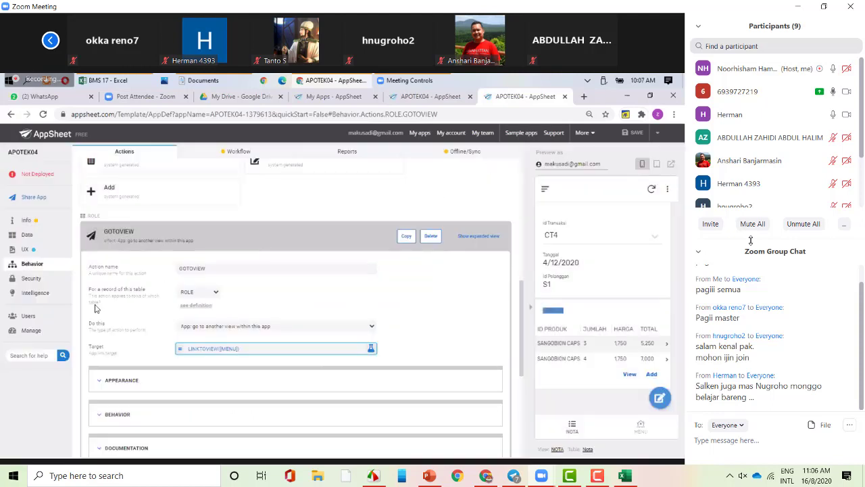
{"action": "left_click", "coordinate": [39, 253]}
{"action": "left_click", "coordinate": [40, 252]}
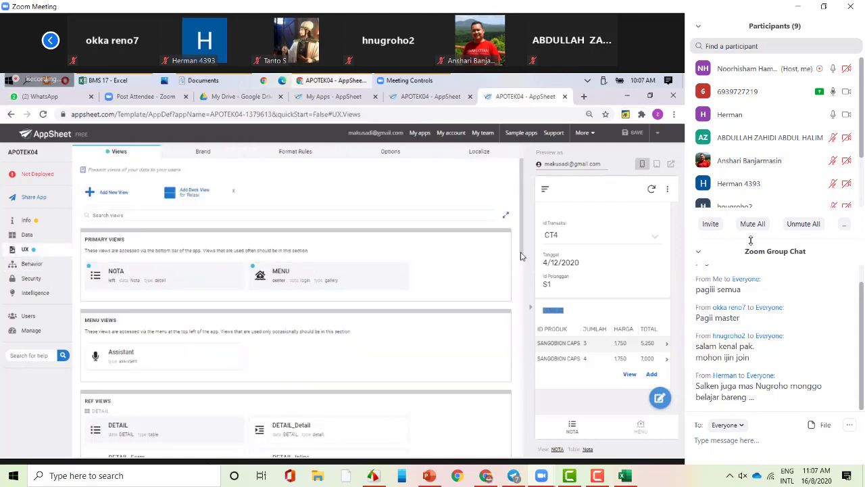
{"action": "left_click_drag", "start_coordinate": [521, 255], "coordinate": [522, 299]}
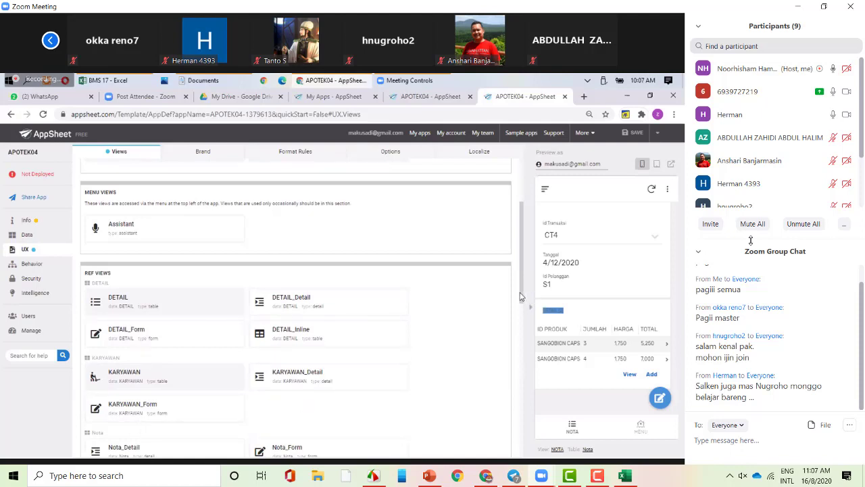
{"action": "left_click_drag", "start_coordinate": [521, 296], "coordinate": [518, 239]}
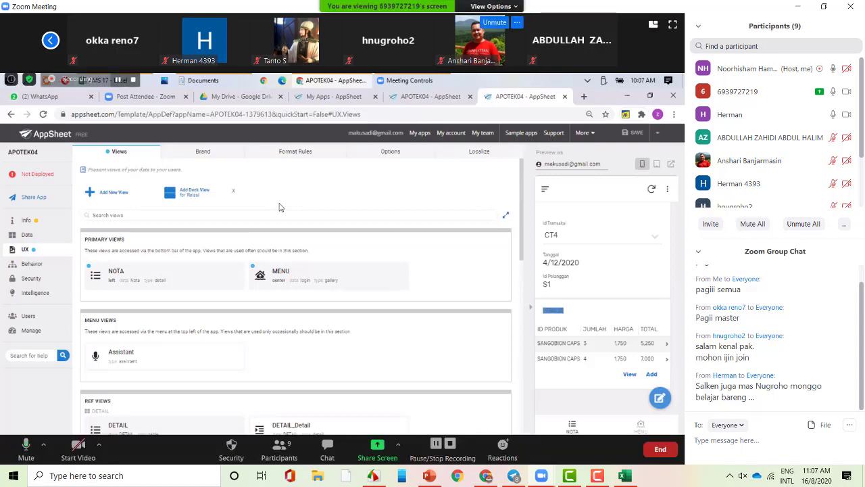
- In Chrome, switch to the other AppSheet tab and open the My Apps list
{"action": "left_click", "coordinate": [486, 476]}
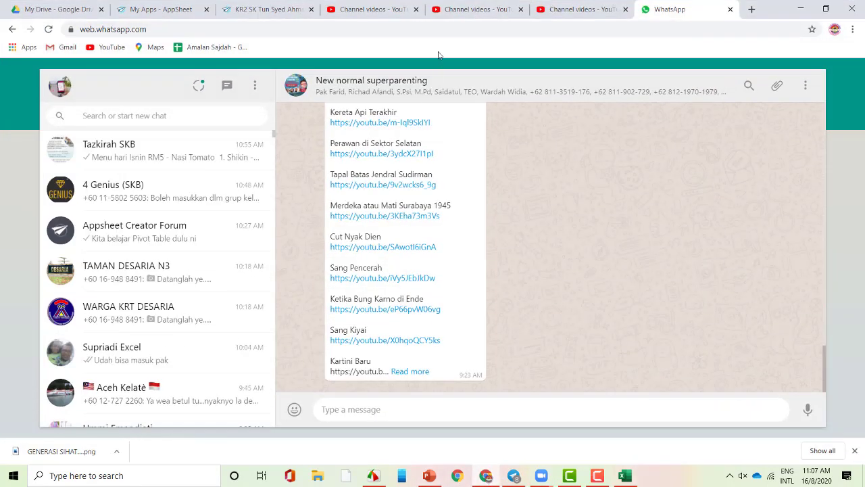
{"action": "left_click", "coordinate": [272, 8]}
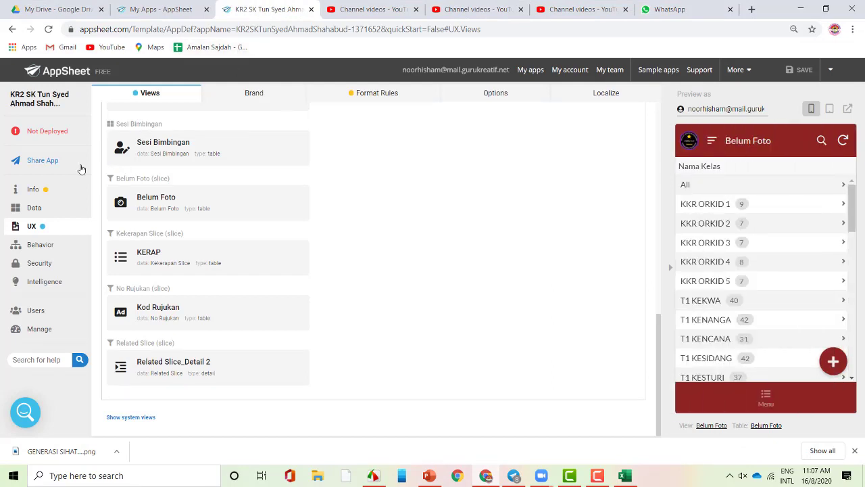
{"action": "left_click", "coordinate": [531, 72]}
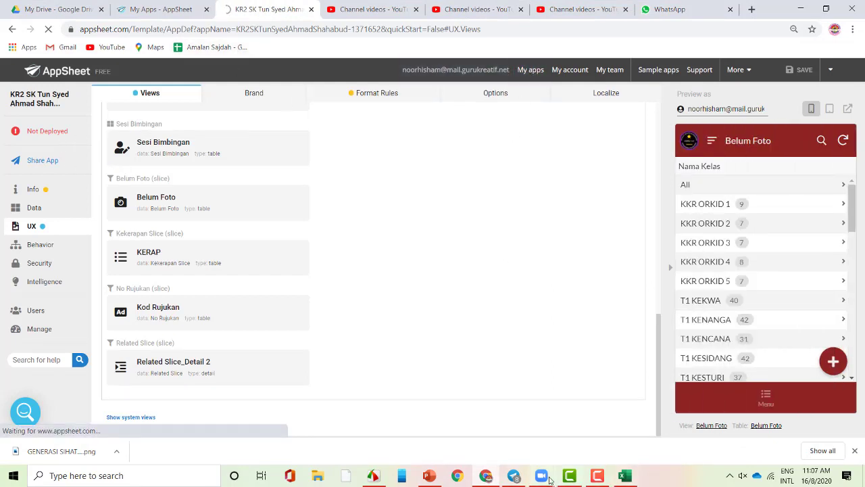
- Share the My Apps - AppSheet - Google Chrome window in the Zoom meeting
{"action": "mouse_move", "coordinate": [549, 480]}
{"action": "left_click", "coordinate": [589, 433]}
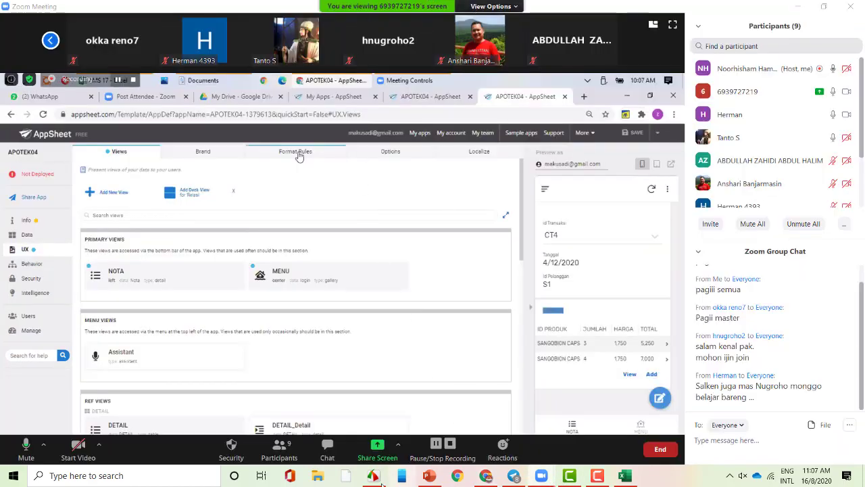
{"action": "left_click", "coordinate": [398, 446]}
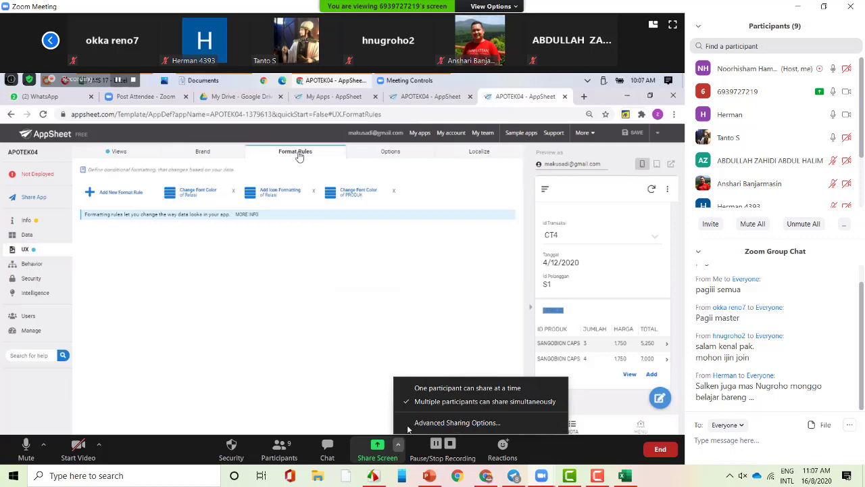
{"action": "left_click", "coordinate": [385, 446]}
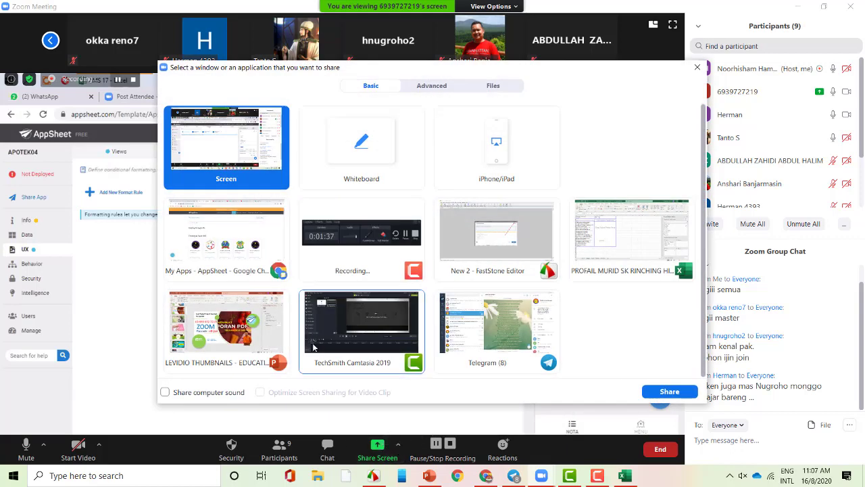
{"action": "left_click", "coordinate": [214, 254]}
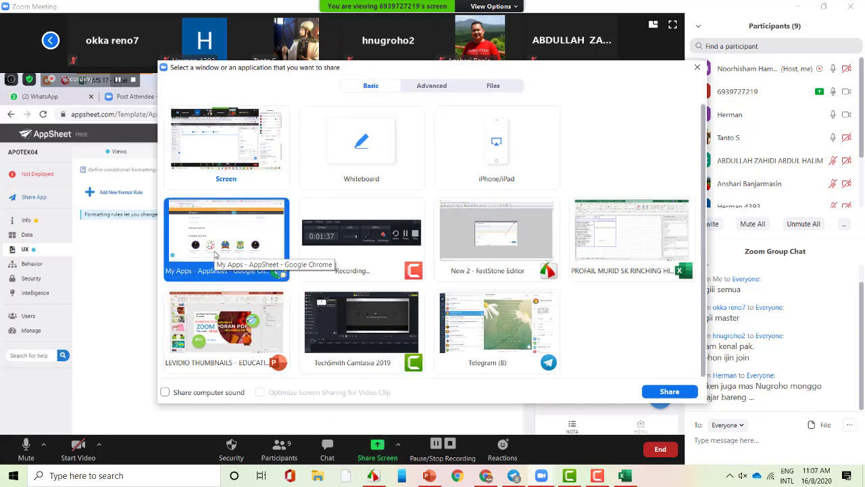
{"action": "left_click", "coordinate": [659, 395]}
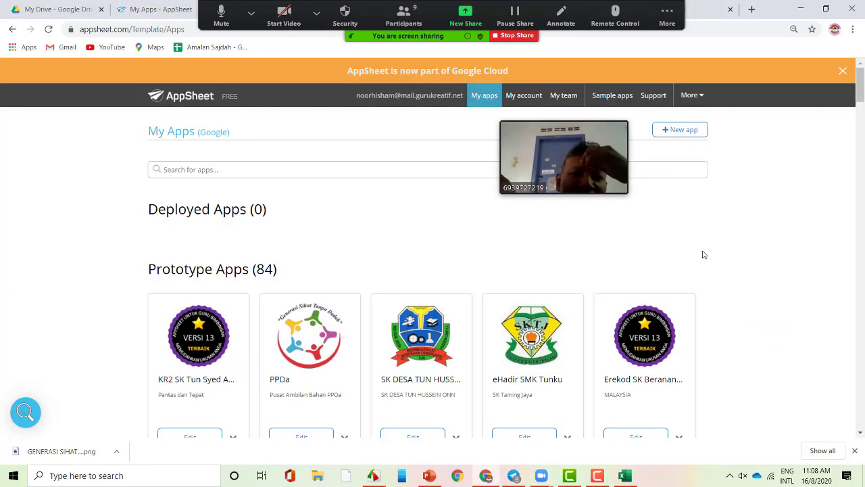
- Find the PPDa card on My Apps and launch its Preview in a new tab
{"action": "scroll", "coordinate": [710, 257], "scroll_direction": "down", "scroll_amount": 1}
{"action": "scroll", "coordinate": [727, 312], "scroll_direction": "down", "scroll_amount": 2}
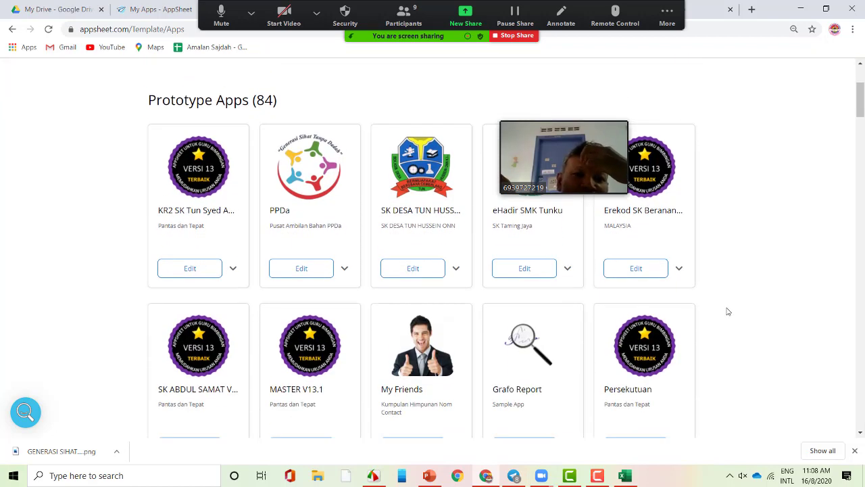
{"action": "left_click_drag", "start_coordinate": [579, 115], "coordinate": [832, 10]}
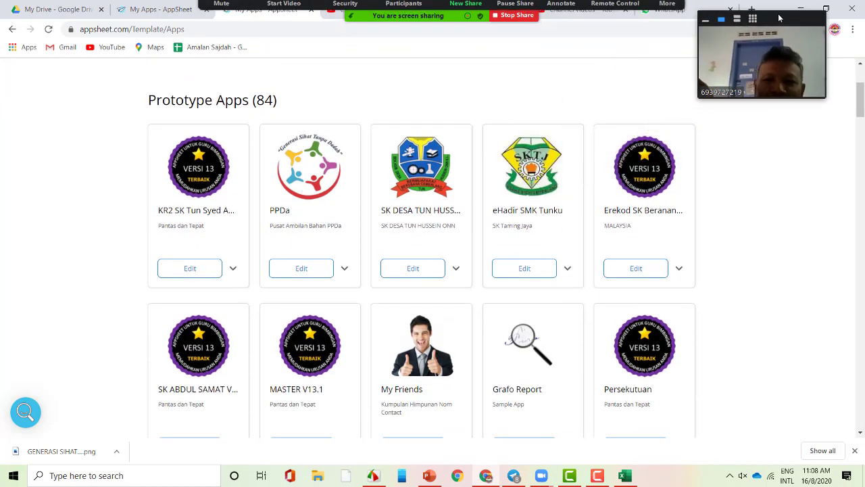
{"action": "scroll", "coordinate": [797, 314], "scroll_direction": "up", "scroll_amount": 2}
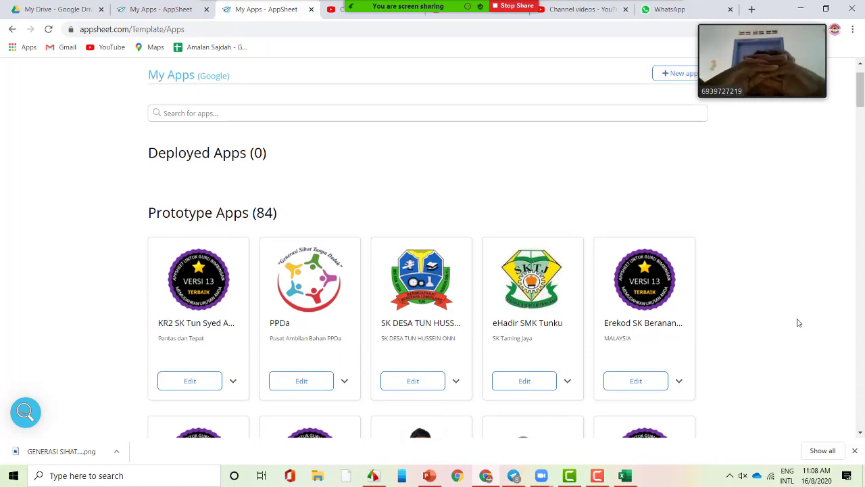
{"action": "scroll", "coordinate": [798, 323], "scroll_direction": "down", "scroll_amount": 1}
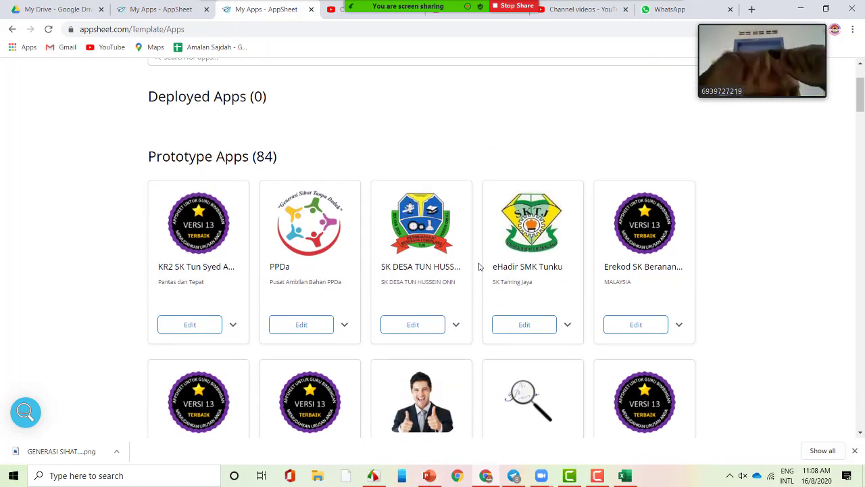
{"action": "mouse_move", "coordinate": [449, 50]}
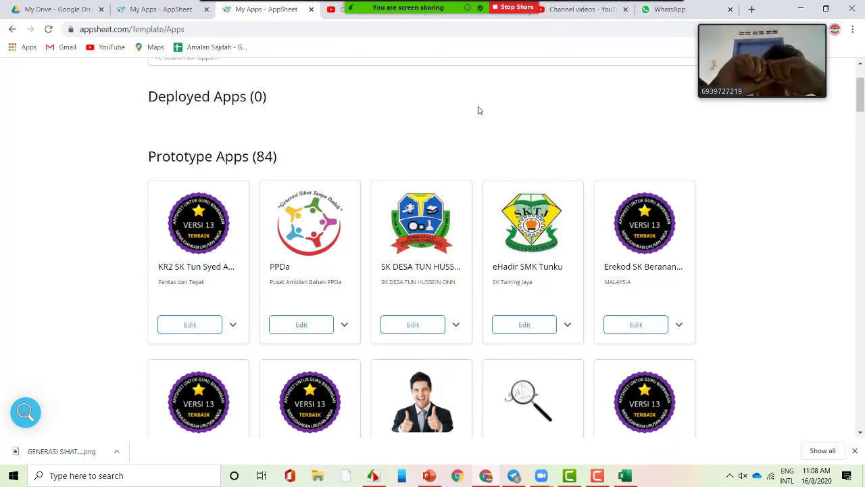
{"action": "scroll", "coordinate": [478, 110], "scroll_direction": "down", "scroll_amount": 1}
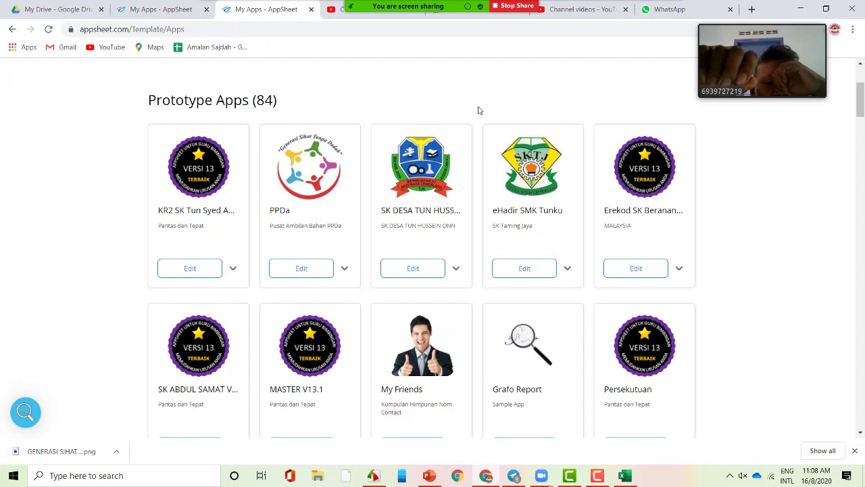
{"action": "left_click", "coordinate": [344, 268]}
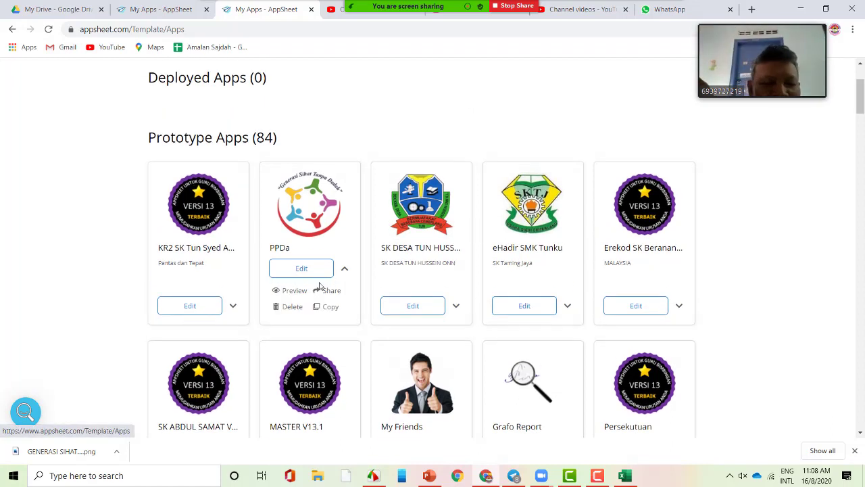
{"action": "left_click", "coordinate": [297, 290]}
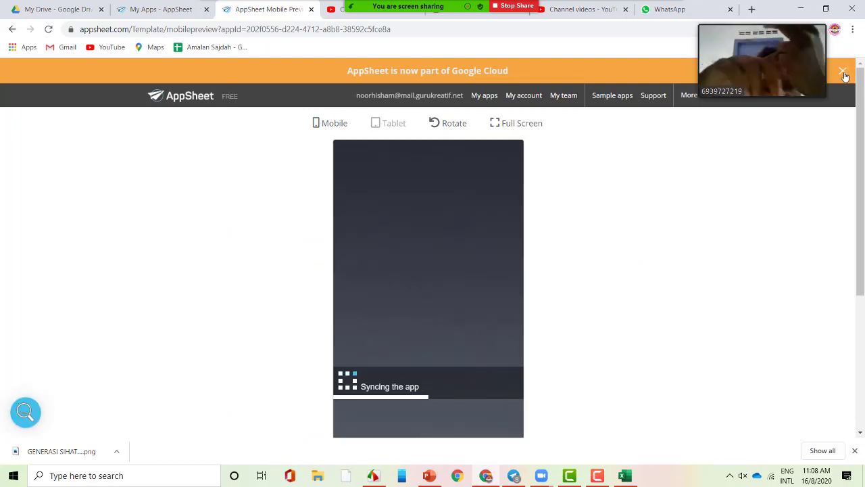
- Dismiss the Google Cloud announcement and the PPDa splash screen in the preview
{"action": "left_click", "coordinate": [843, 71]}
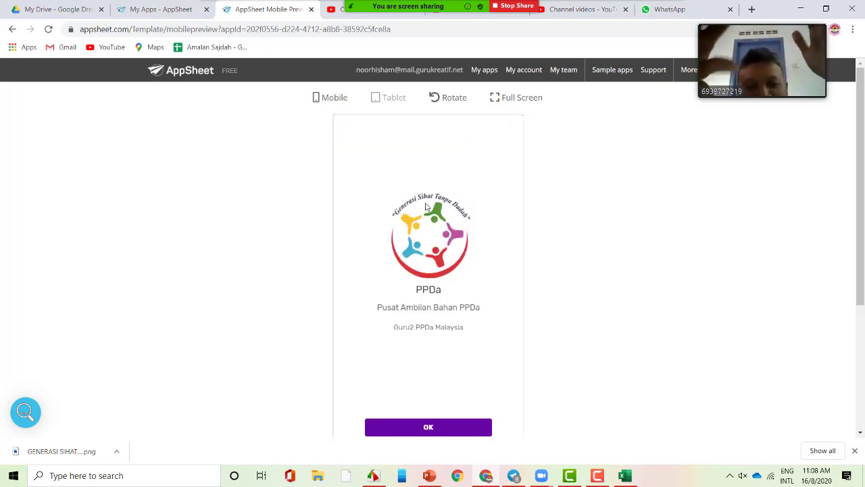
{"action": "left_click", "coordinate": [428, 429]}
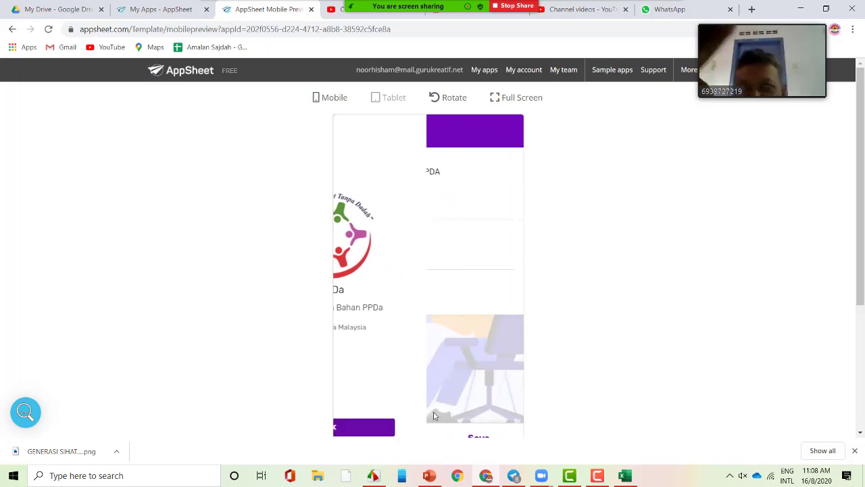
{"action": "scroll", "coordinate": [421, 333], "scroll_direction": "down", "scroll_amount": 1}
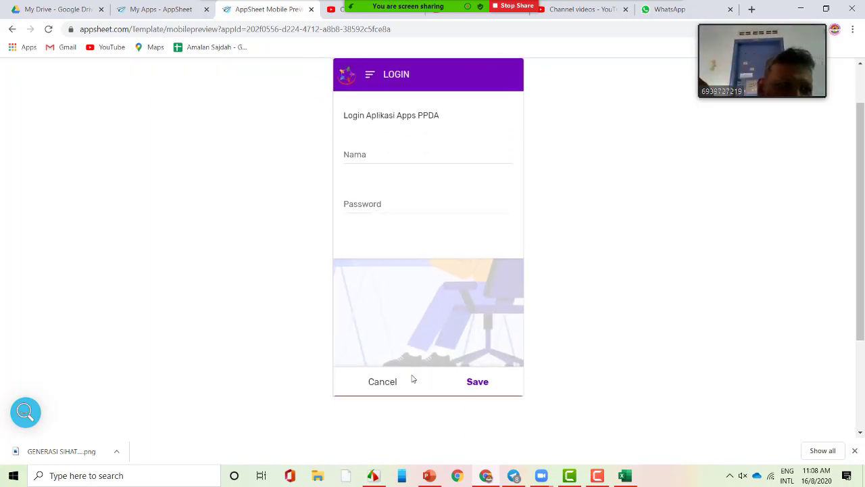
{"action": "scroll", "coordinate": [386, 210], "scroll_direction": "up", "scroll_amount": 1}
- Fill the LOGIN form's Nama with the user name and Password with the account password, then save
{"action": "left_click", "coordinate": [386, 215]}
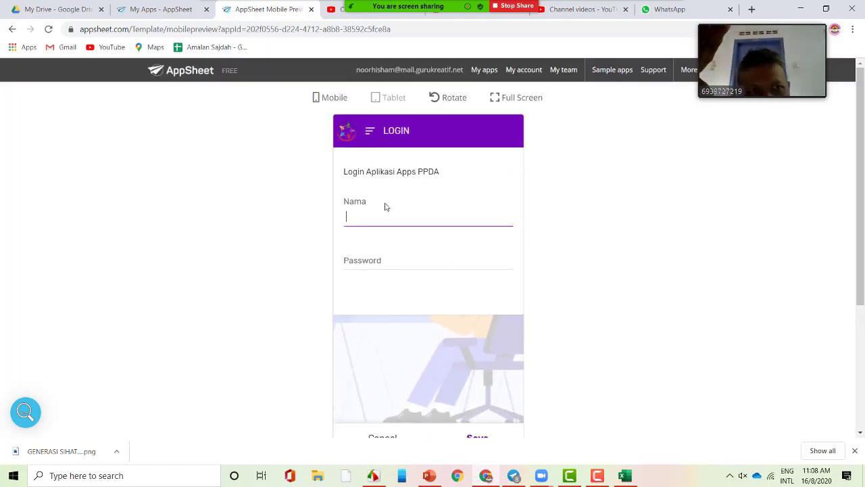
{"action": "type", "text": "u"}
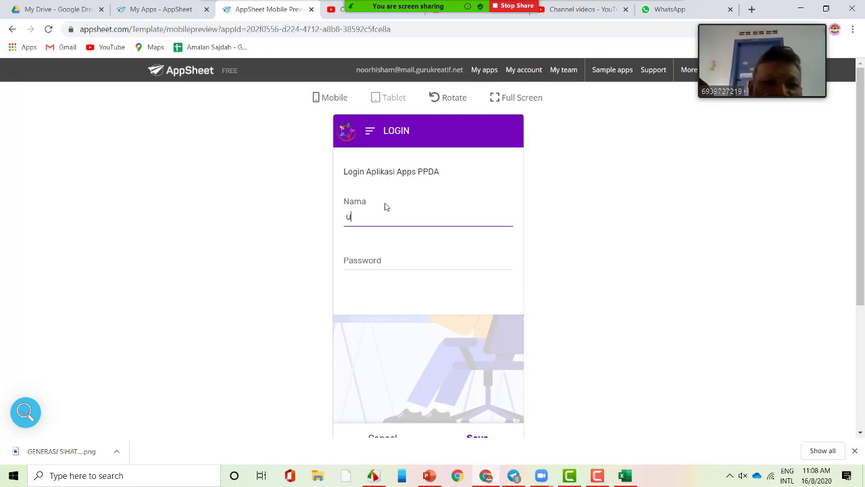
{"action": "type", "text": "ser"}
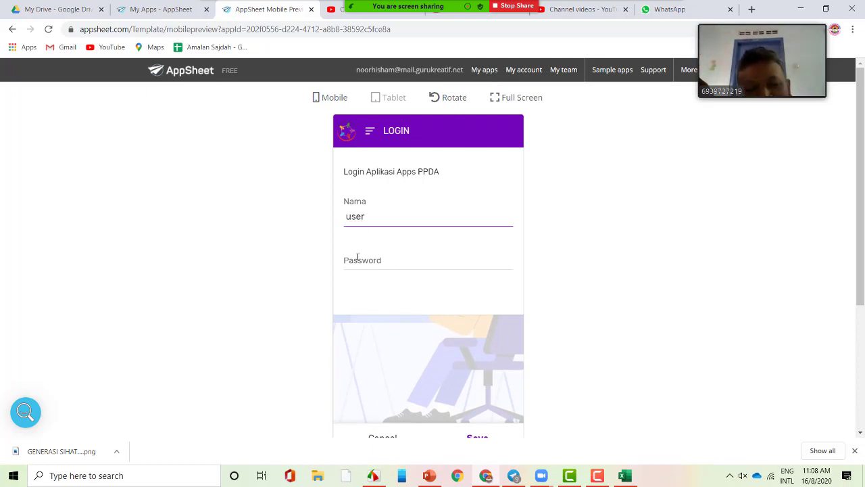
{"action": "left_click", "coordinate": [370, 259]}
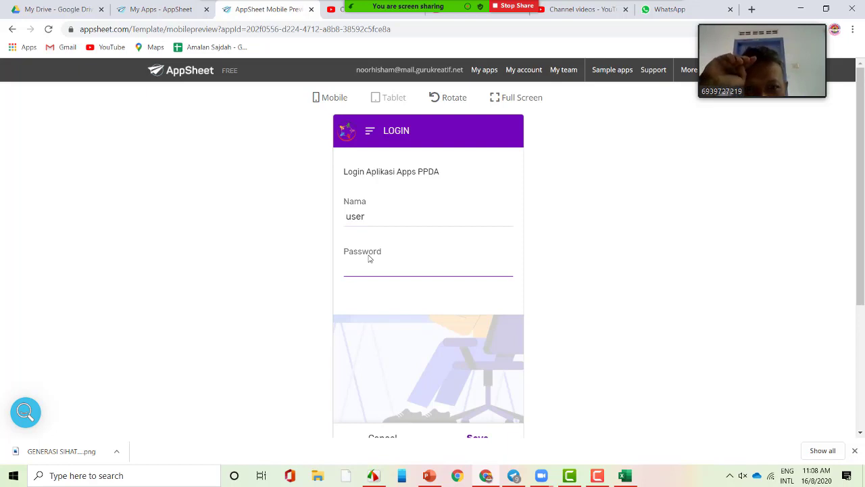
{"action": "type", "text": "abc1234"}
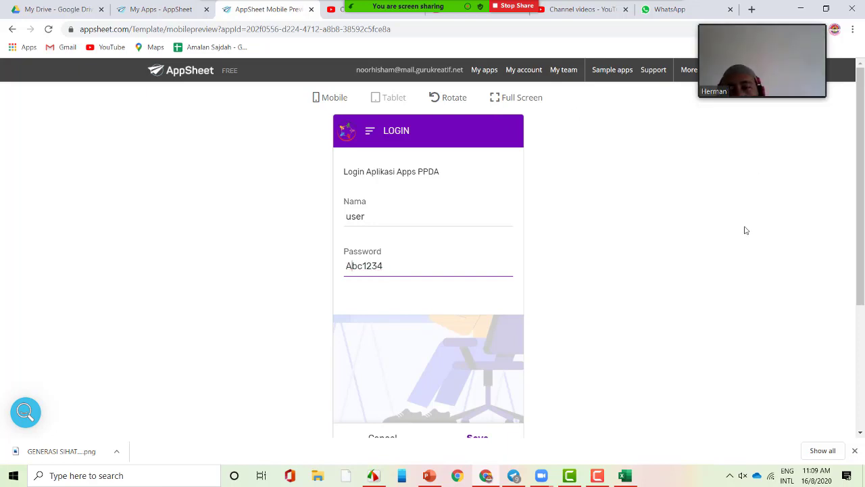
{"action": "scroll", "coordinate": [680, 242], "scroll_direction": "down", "scroll_amount": 1}
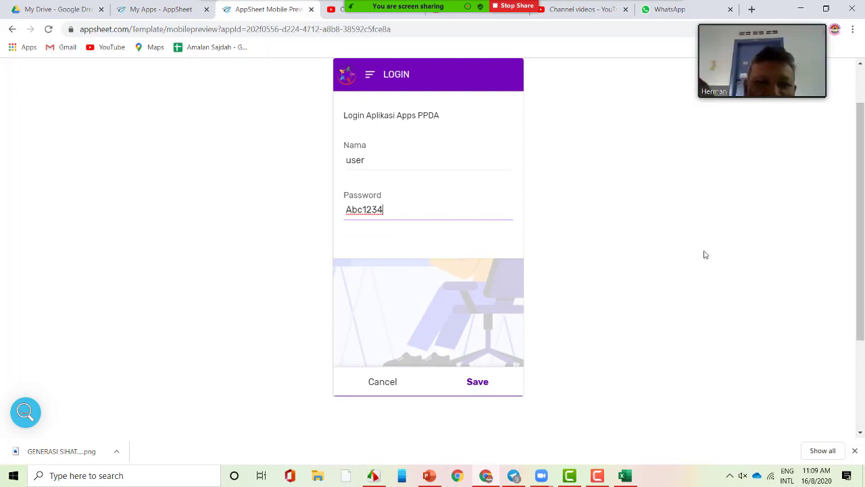
{"action": "left_click", "coordinate": [481, 388]}
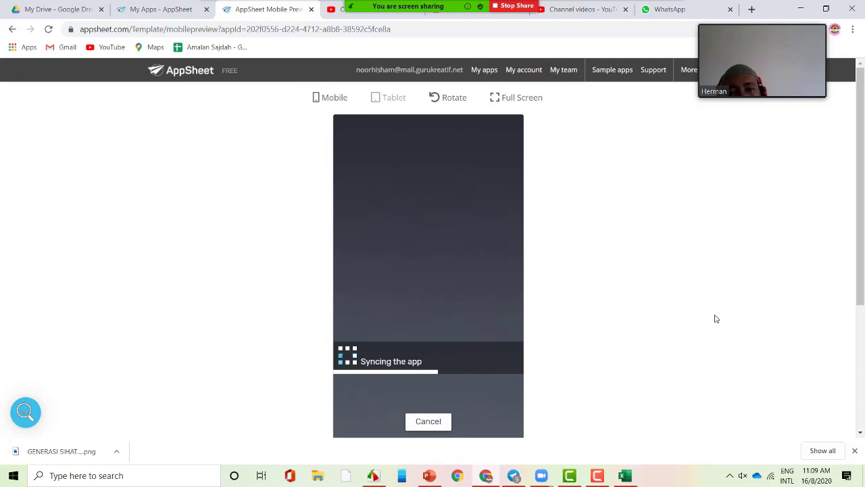
- Open the KR2 app for editing from the My Apps list
{"action": "left_click", "coordinate": [142, 7]}
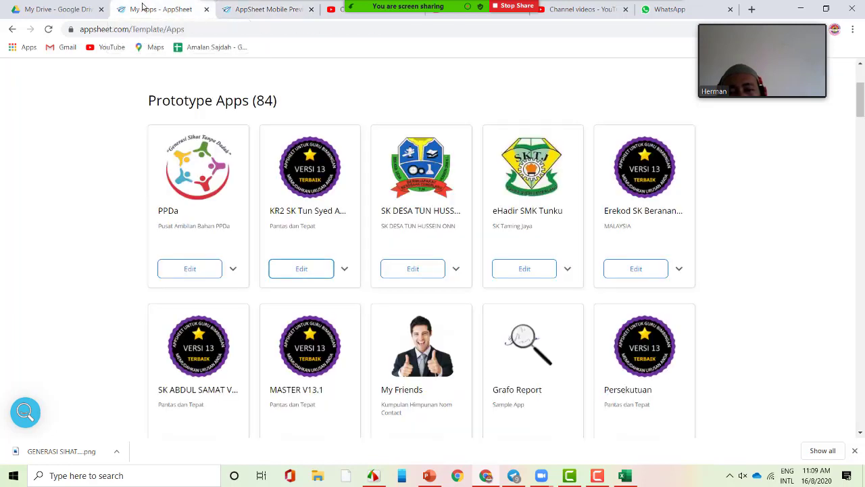
{"action": "left_click", "coordinate": [344, 269]}
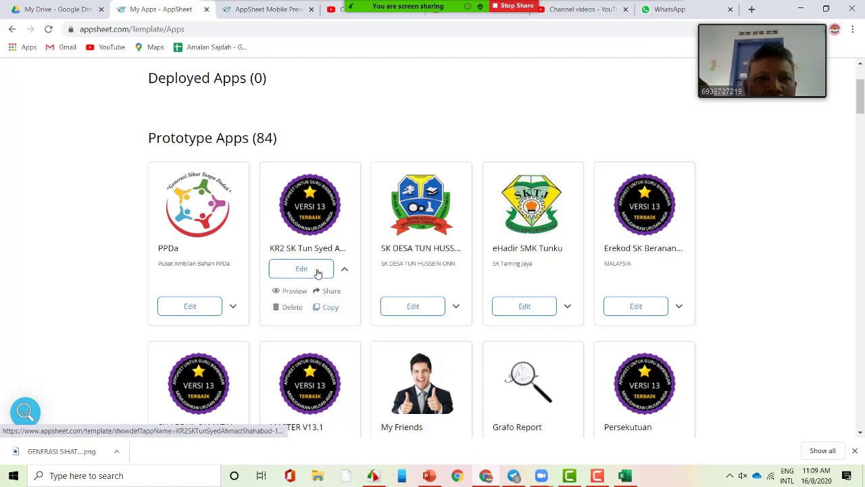
{"action": "left_click", "coordinate": [302, 270]}
- Check the PPDa preview's Menu of views, then switch to the KR2 editor's UX Views
{"action": "left_click", "coordinate": [316, 9]}
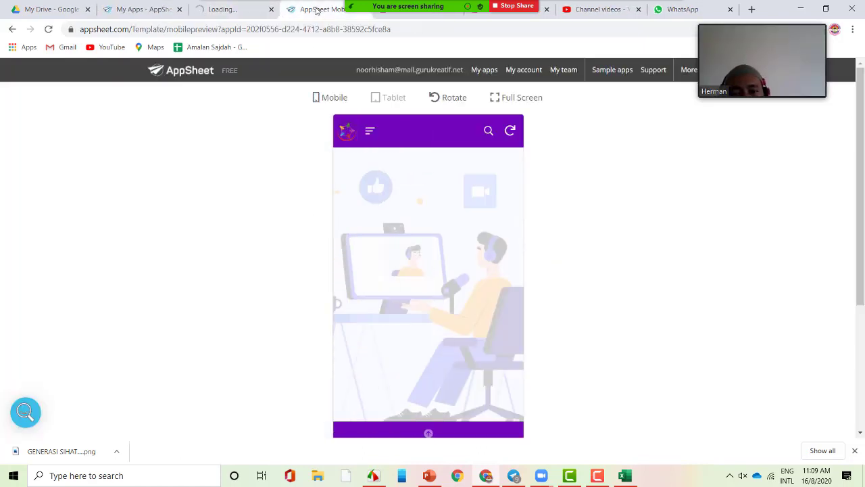
{"action": "scroll", "coordinate": [464, 400], "scroll_direction": "down", "scroll_amount": 2}
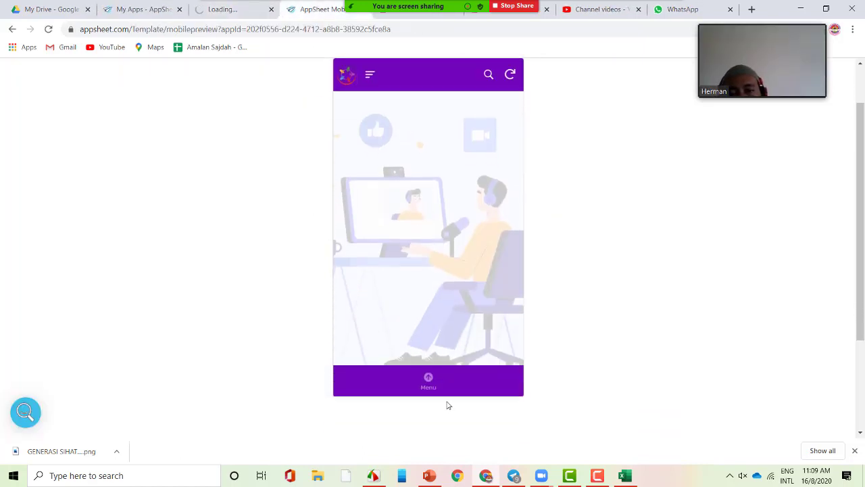
{"action": "left_click", "coordinate": [429, 380]}
{"action": "scroll", "coordinate": [641, 272], "scroll_direction": "up", "scroll_amount": 2}
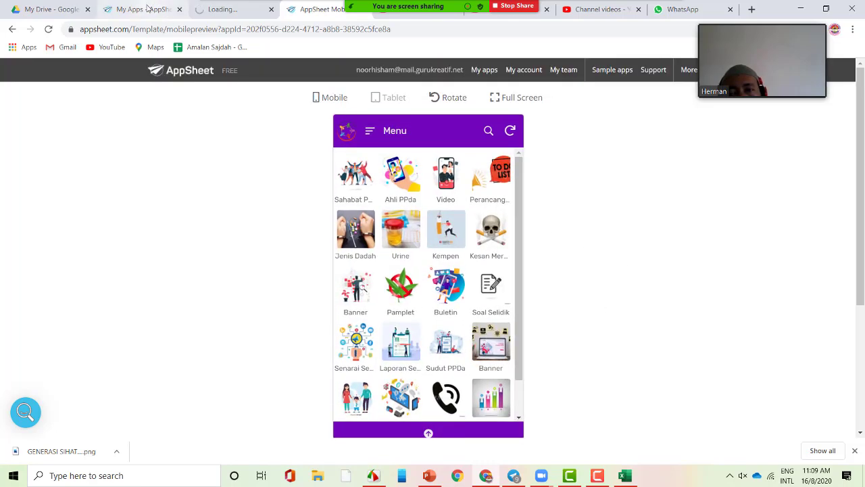
{"action": "left_click", "coordinate": [148, 9]}
{"action": "left_click", "coordinate": [219, 9]}
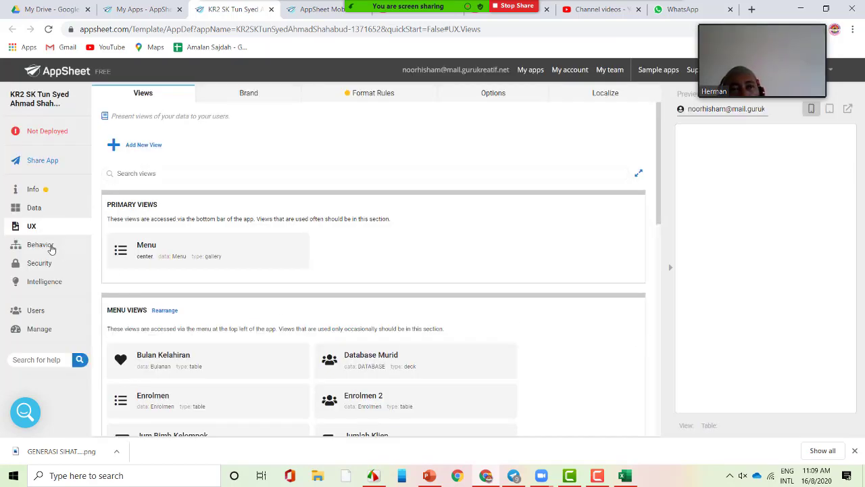
- Browse the UX Options, Actions, Views and Format Rules settings, ending on UX Options
{"action": "left_click", "coordinate": [509, 98]}
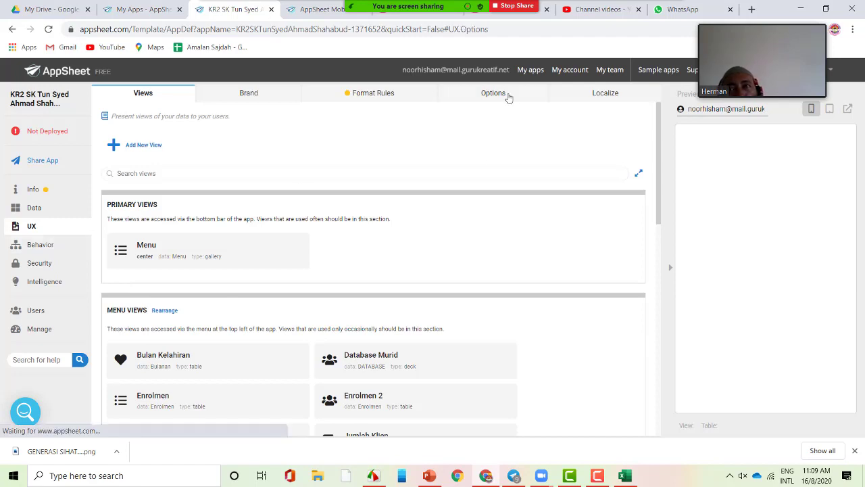
{"action": "left_click", "coordinate": [33, 245]}
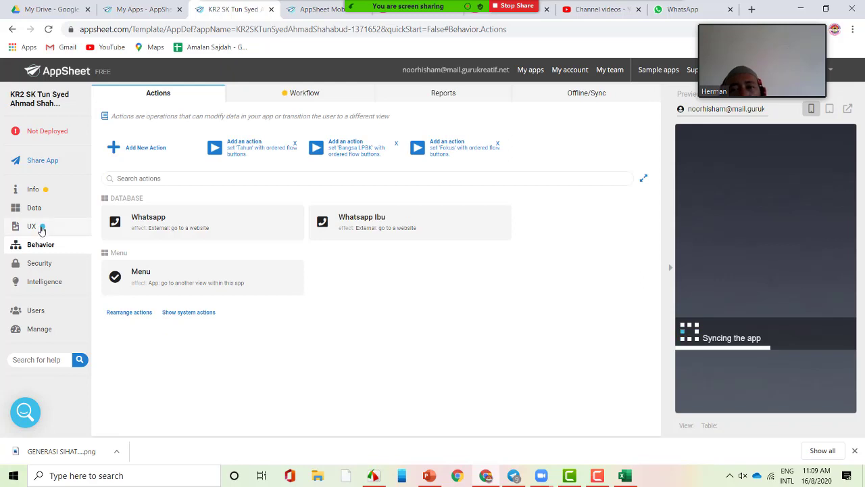
{"action": "left_click", "coordinate": [38, 226]}
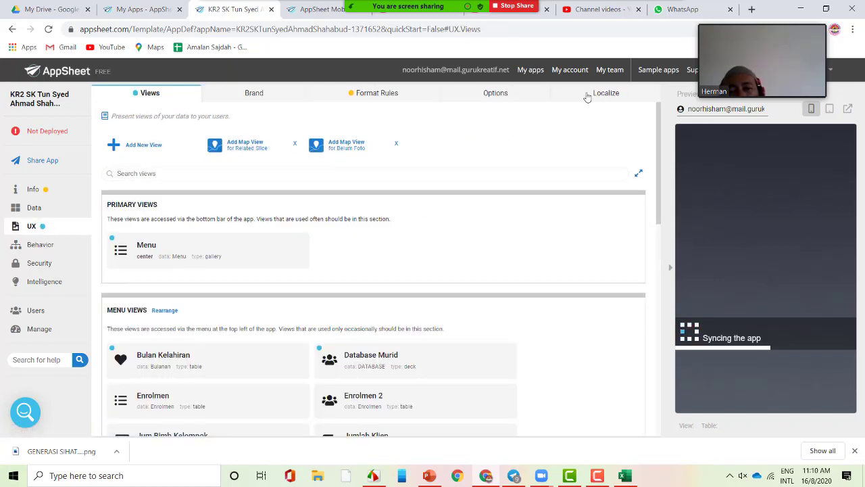
{"action": "left_click", "coordinate": [388, 97]}
{"action": "left_click", "coordinate": [493, 94]}
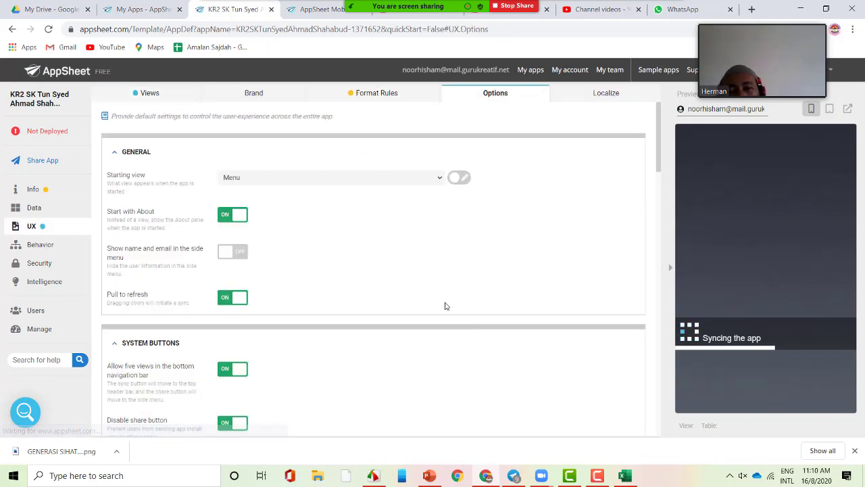
{"action": "scroll", "coordinate": [460, 325], "scroll_direction": "down", "scroll_amount": 3}
{"action": "scroll", "coordinate": [483, 318], "scroll_direction": "down", "scroll_amount": 3}
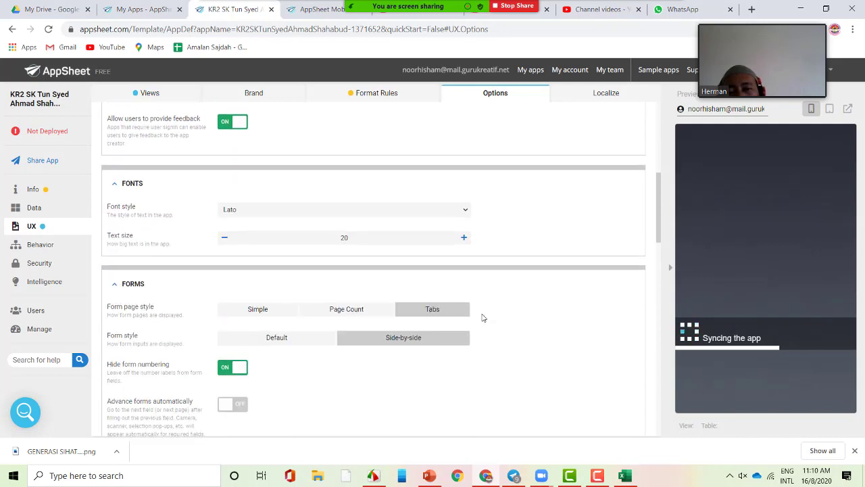
{"action": "scroll", "coordinate": [492, 315], "scroll_direction": "down", "scroll_amount": 1}
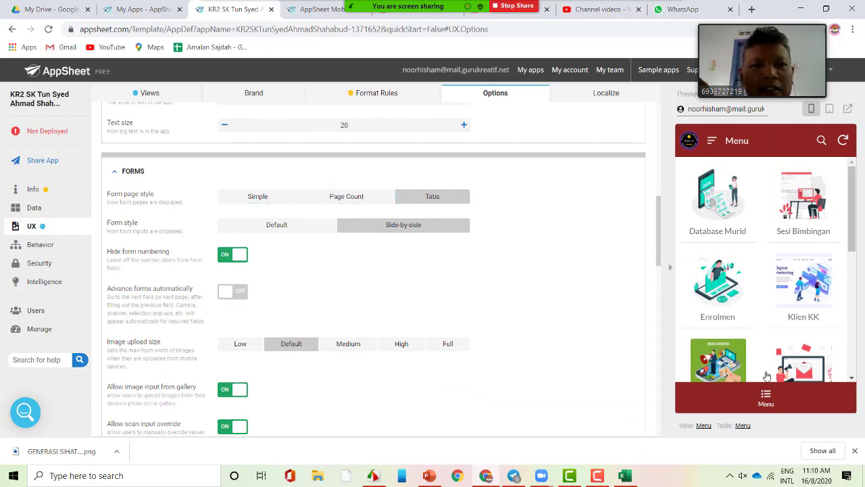
- In the preview, open the Sesi Bimbingan list and view a record's details
{"action": "left_click", "coordinate": [803, 224]}
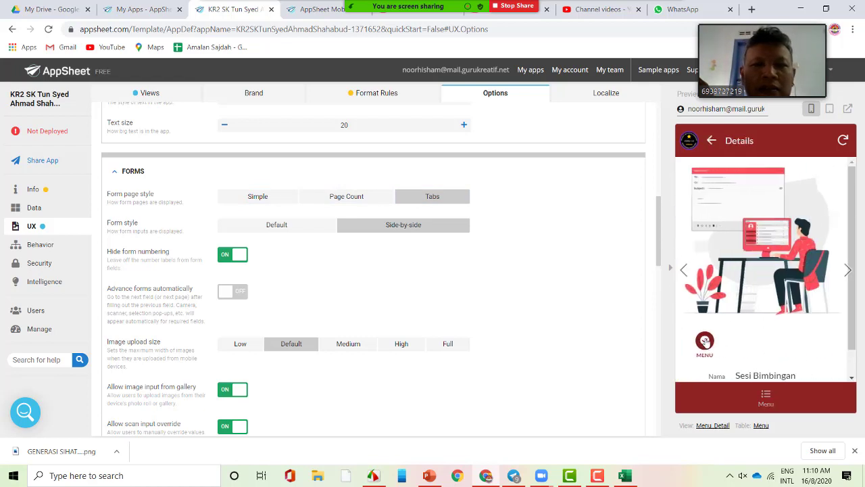
{"action": "left_click", "coordinate": [704, 340]}
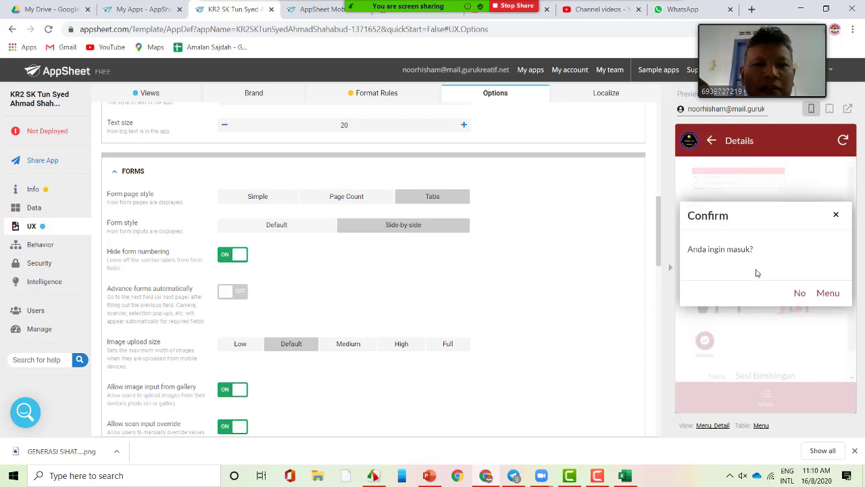
{"action": "left_click", "coordinate": [823, 294]}
{"action": "left_click", "coordinate": [775, 187]}
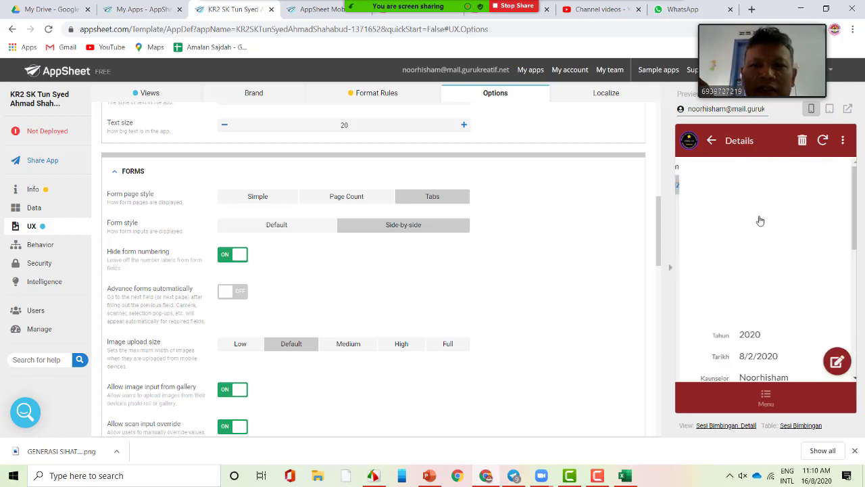
{"action": "scroll", "coordinate": [762, 271], "scroll_direction": "down", "scroll_amount": 3}
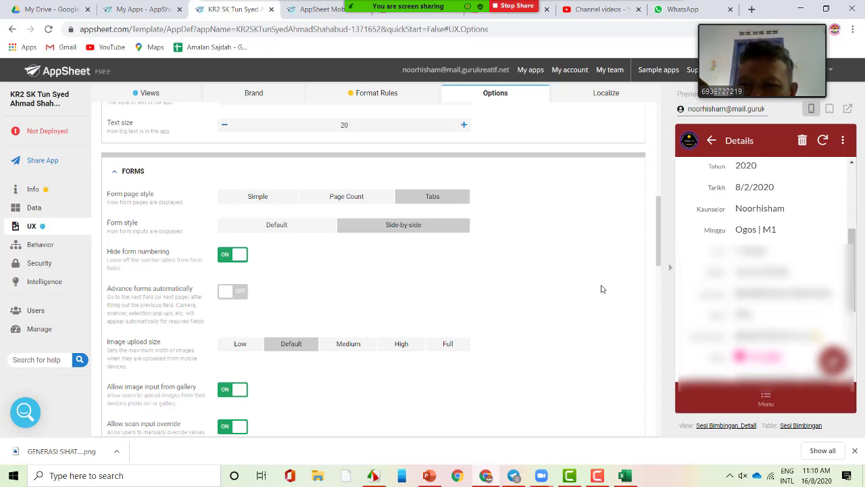
{"action": "scroll", "coordinate": [602, 289], "scroll_direction": "down", "scroll_amount": 1}
{"action": "scroll", "coordinate": [763, 284], "scroll_direction": "down", "scroll_amount": 3}
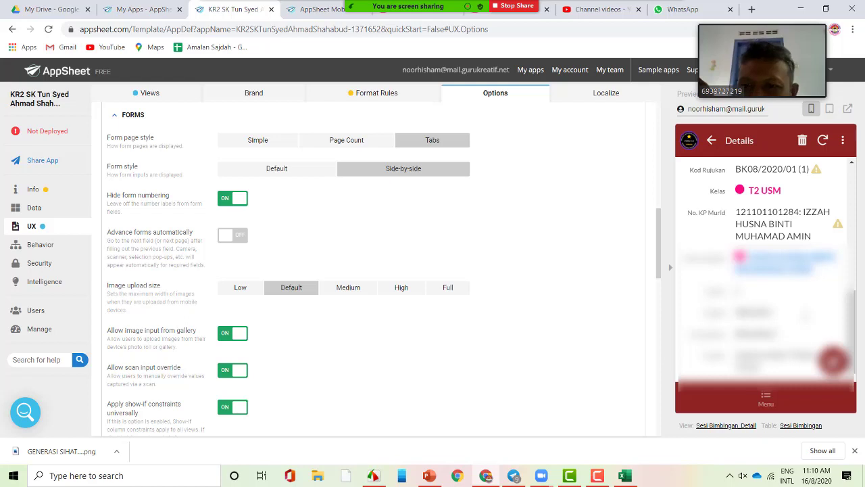
{"action": "scroll", "coordinate": [592, 295], "scroll_direction": "up", "scroll_amount": 2}
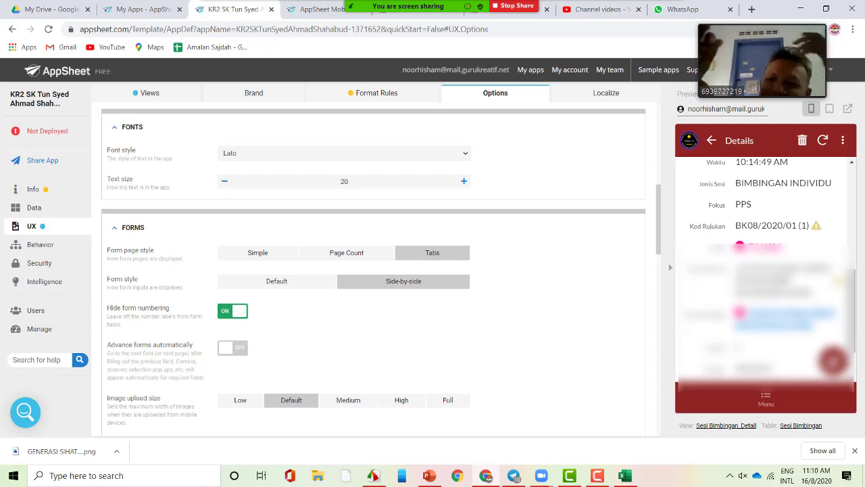
{"action": "scroll", "coordinate": [766, 271], "scroll_direction": "down", "scroll_amount": 1}
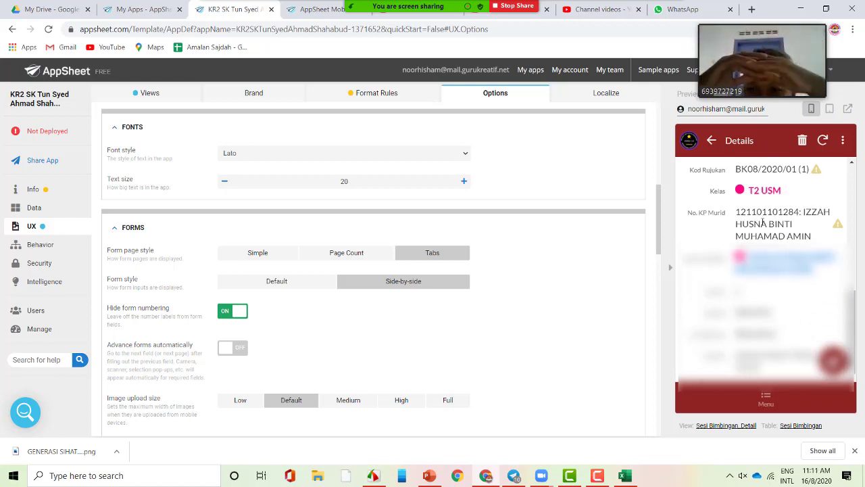
{"action": "scroll", "coordinate": [766, 270], "scroll_direction": "up", "scroll_amount": 1}
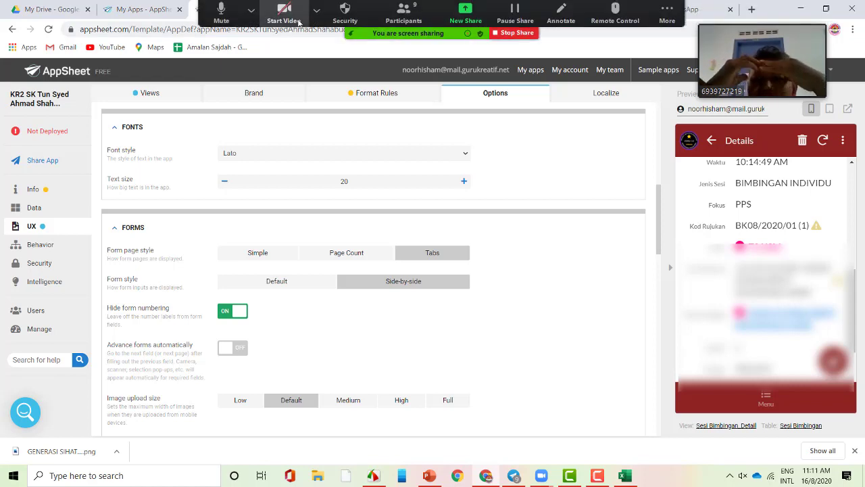
- In the mobile preview, open Jenis Dadah and view the Depresen record's details
{"action": "key", "text": "ctrl+Tab"}
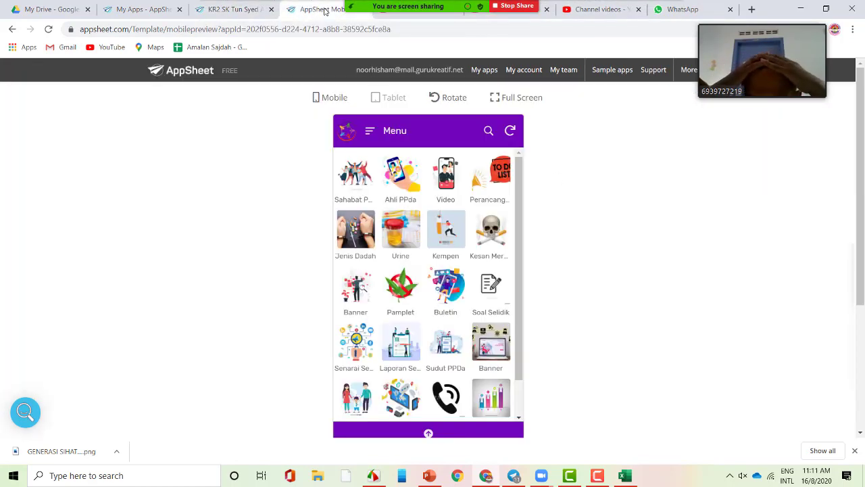
{"action": "scroll", "coordinate": [516, 215], "scroll_direction": "down", "scroll_amount": 1}
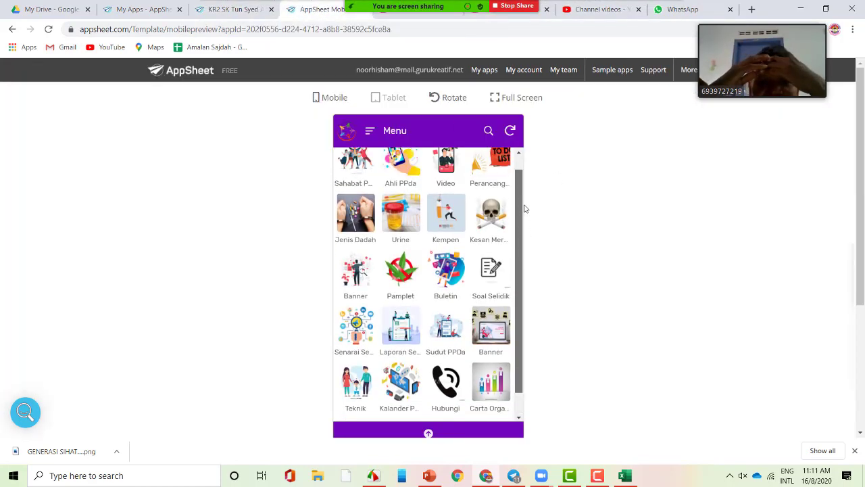
{"action": "scroll", "coordinate": [521, 207], "scroll_direction": "up", "scroll_amount": 1}
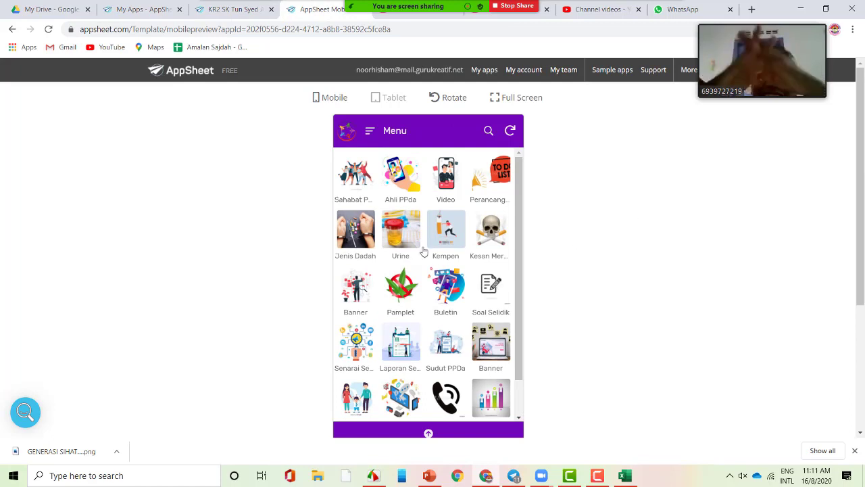
{"action": "scroll", "coordinate": [522, 203], "scroll_direction": "down", "scroll_amount": 1}
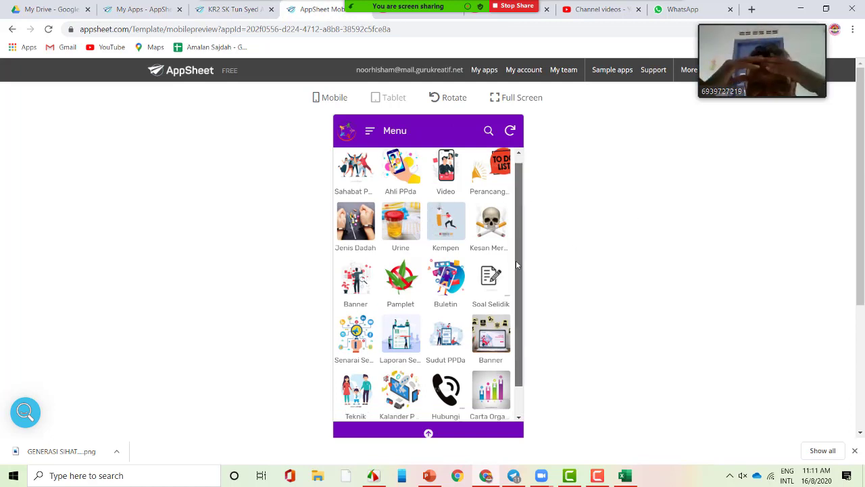
{"action": "scroll", "coordinate": [520, 228], "scroll_direction": "up", "scroll_amount": 1}
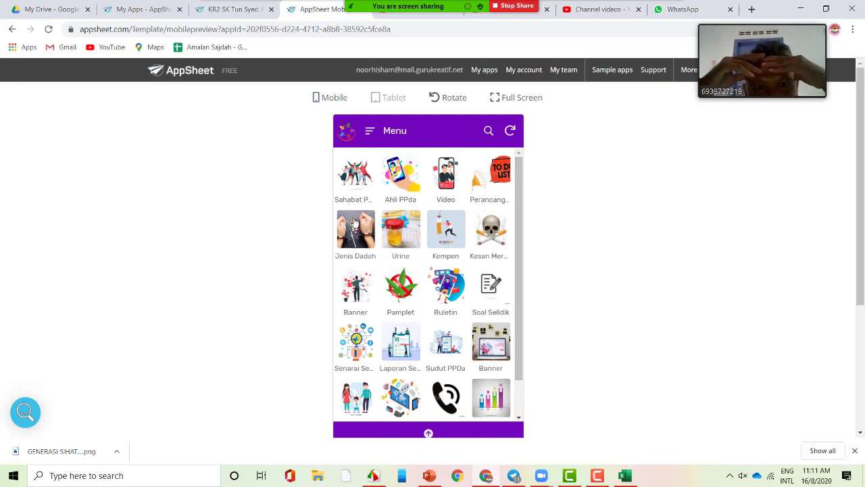
{"action": "left_click", "coordinate": [355, 224]}
{"action": "scroll", "coordinate": [437, 274], "scroll_direction": "down", "scroll_amount": 3}
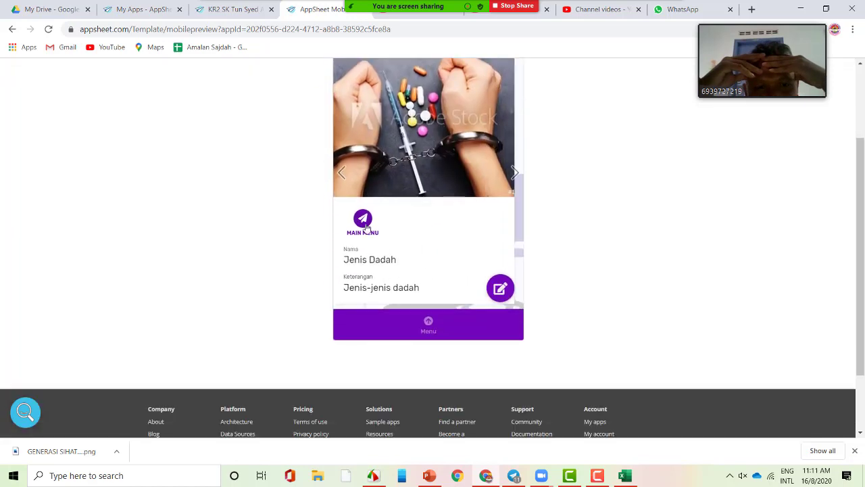
{"action": "left_click", "coordinate": [437, 274]}
{"action": "scroll", "coordinate": [580, 240], "scroll_direction": "up", "scroll_amount": 2}
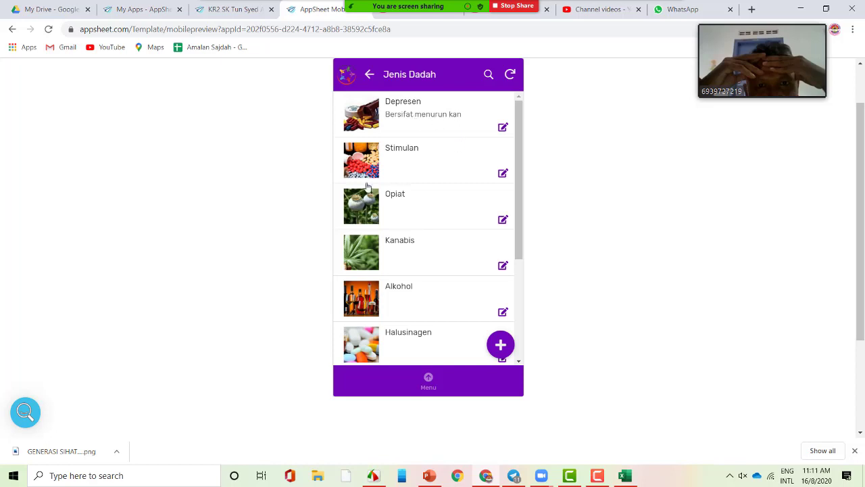
{"action": "left_click", "coordinate": [372, 127]}
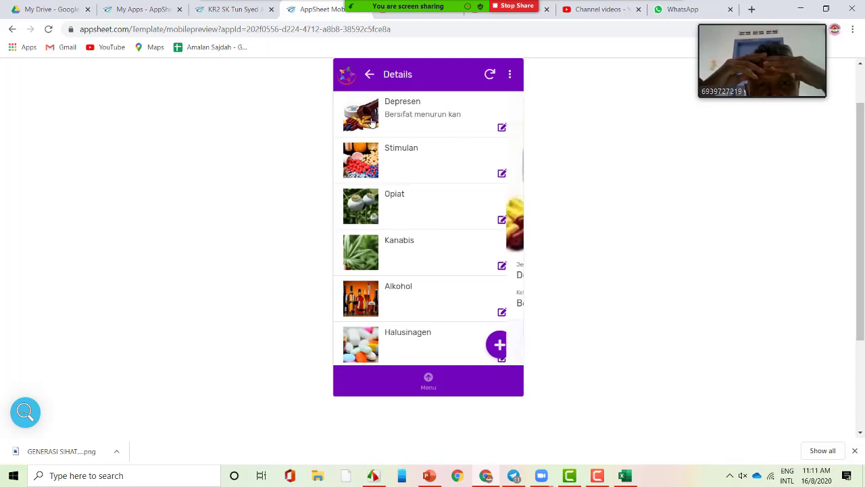
{"action": "scroll", "coordinate": [415, 198], "scroll_direction": "down", "scroll_amount": 2}
{"action": "scroll", "coordinate": [439, 237], "scroll_direction": "up", "scroll_amount": 2}
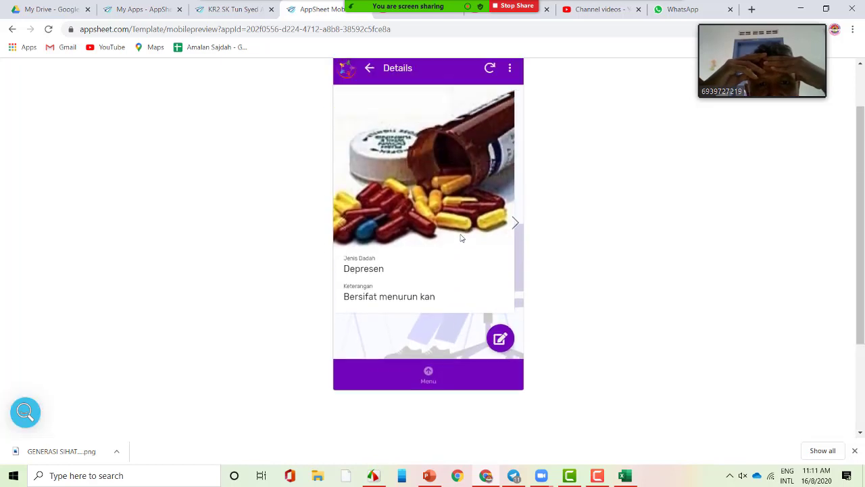
- Start editing Depresen, cancel without changes, and return to the main menu
{"action": "left_click", "coordinate": [501, 344]}
{"action": "scroll", "coordinate": [501, 264], "scroll_direction": "down", "scroll_amount": 3}
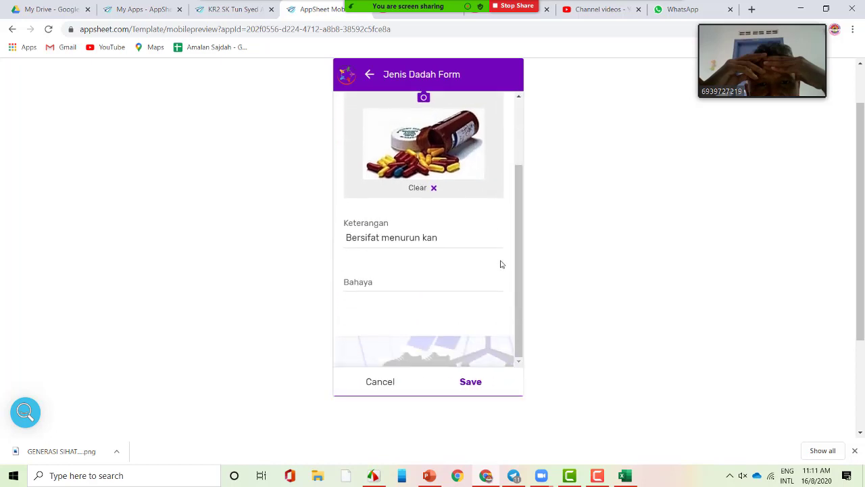
{"action": "scroll", "coordinate": [446, 297], "scroll_direction": "up", "scroll_amount": 1}
{"action": "left_click", "coordinate": [383, 339]}
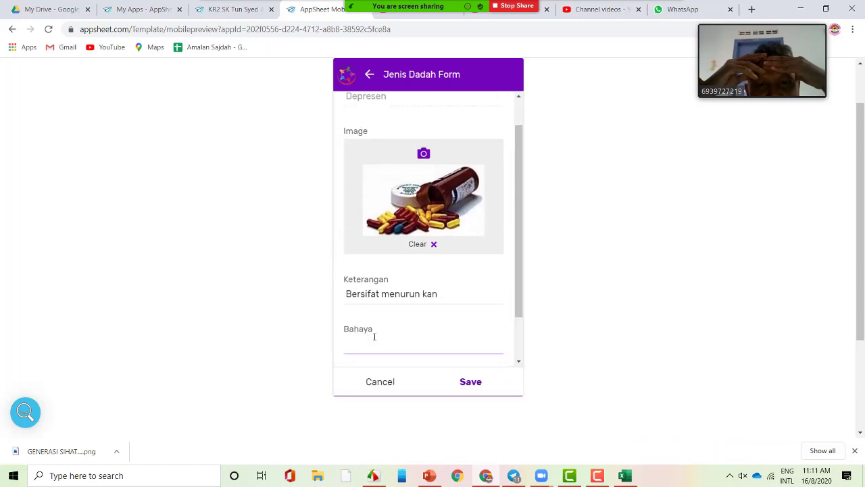
{"action": "left_click", "coordinate": [379, 384]}
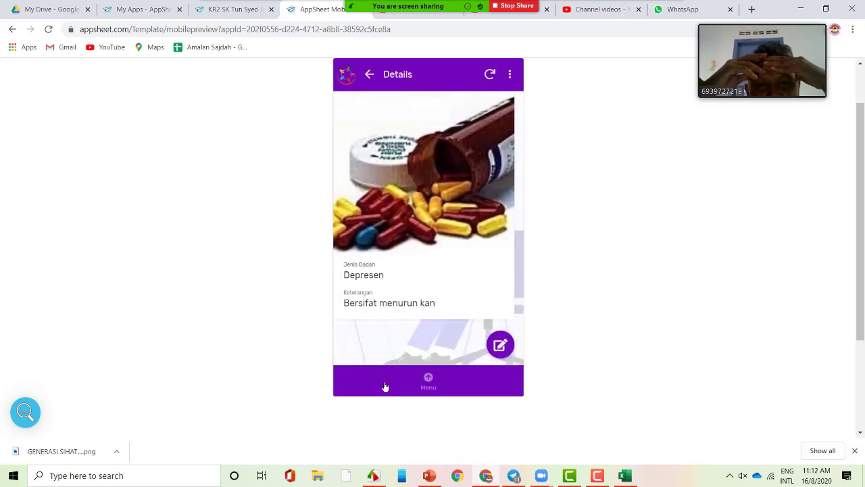
{"action": "left_click", "coordinate": [428, 381]}
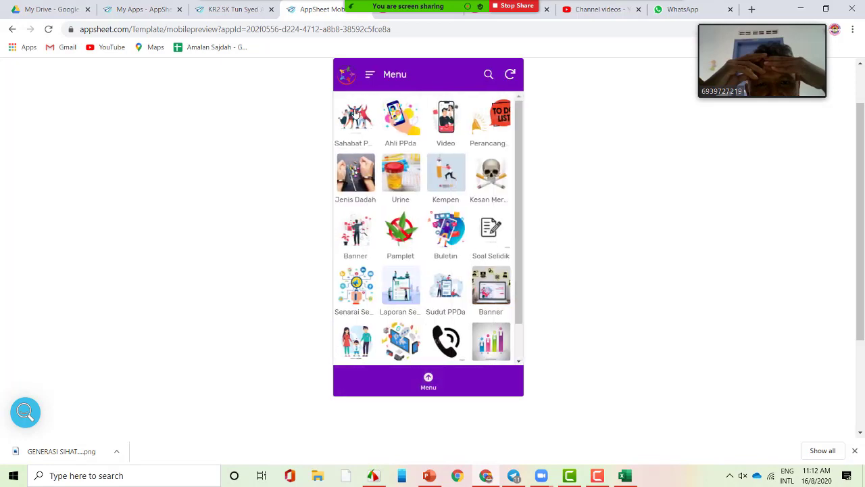
- Open the Sahabat PPda list, view the first contact, and go back to the list
{"action": "left_click", "coordinate": [392, 157]}
{"action": "left_click", "coordinate": [371, 277]}
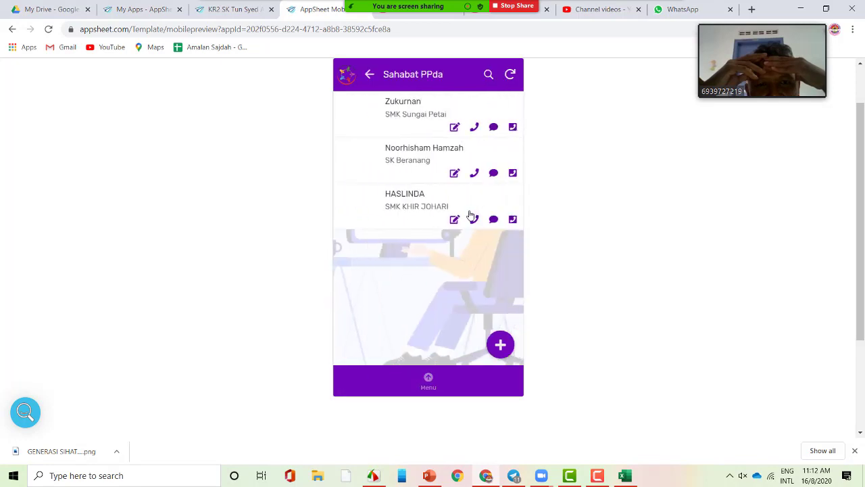
{"action": "left_click", "coordinate": [416, 113]}
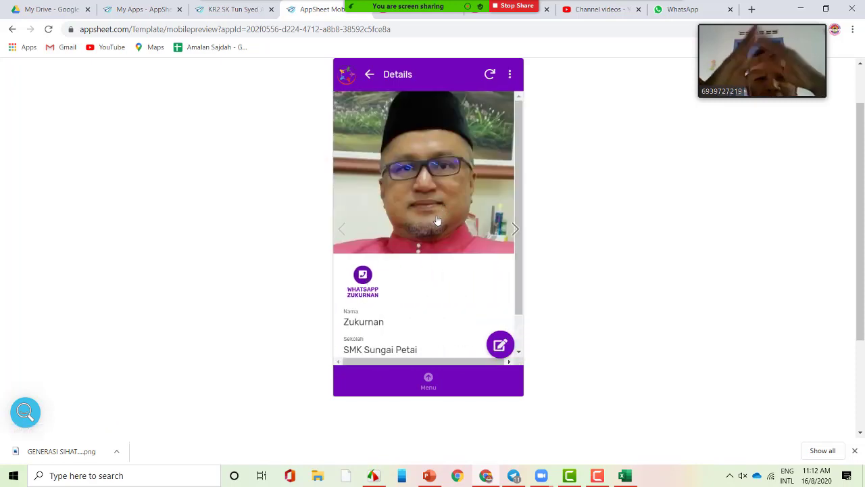
{"action": "scroll", "coordinate": [410, 276], "scroll_direction": "down", "scroll_amount": 1}
{"action": "scroll", "coordinate": [411, 276], "scroll_direction": "down", "scroll_amount": 1}
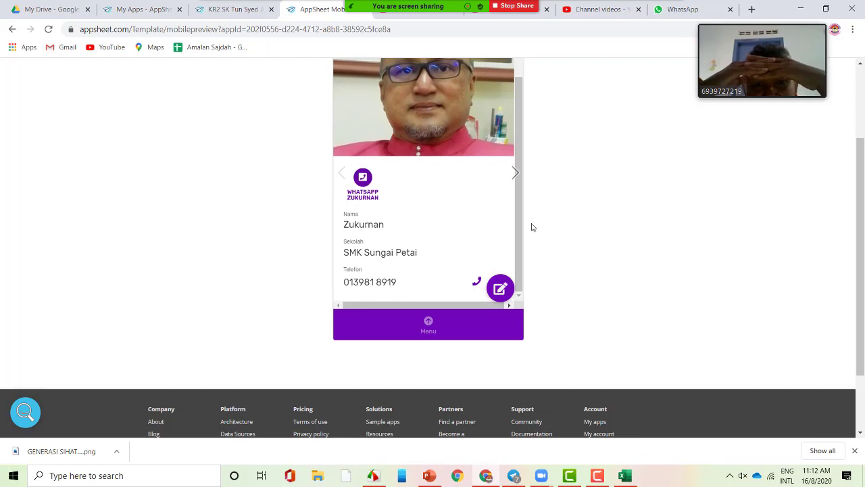
{"action": "scroll", "coordinate": [541, 225], "scroll_direction": "up", "scroll_amount": 2}
{"action": "left_click", "coordinate": [370, 132]}
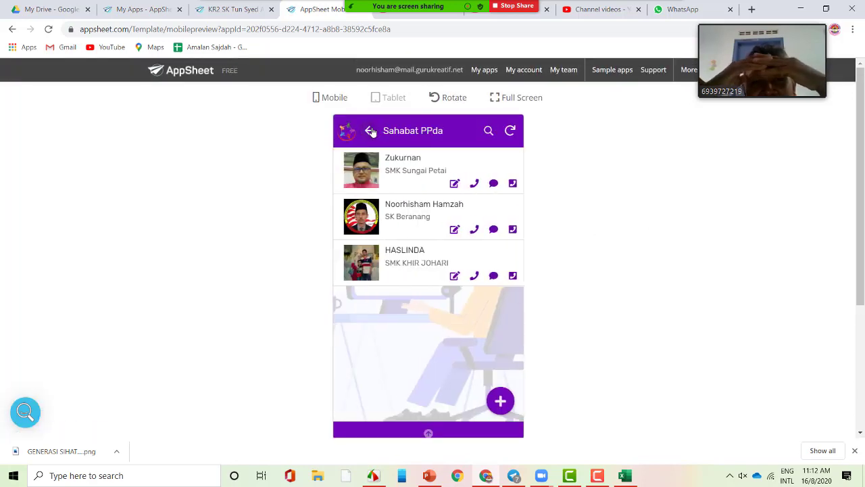
- Return to the main menu and open the LOGIN form from the navigation drawer
{"action": "left_click", "coordinate": [370, 131]}
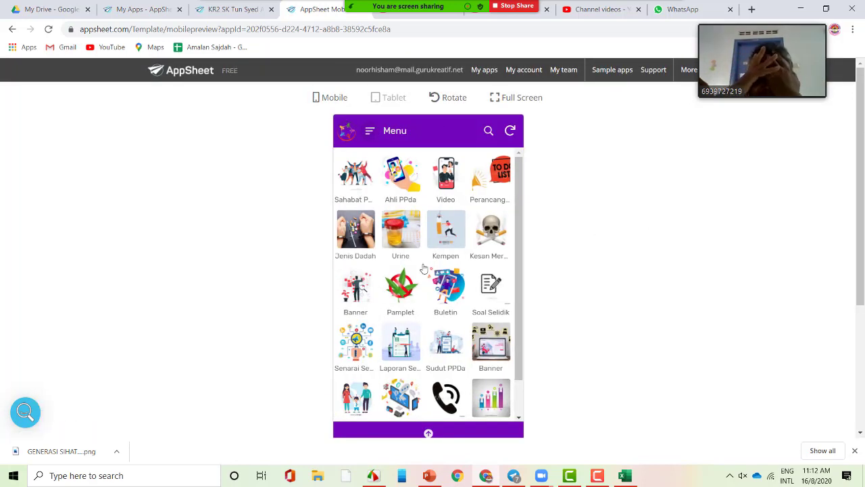
{"action": "scroll", "coordinate": [425, 308], "scroll_direction": "down", "scroll_amount": 1}
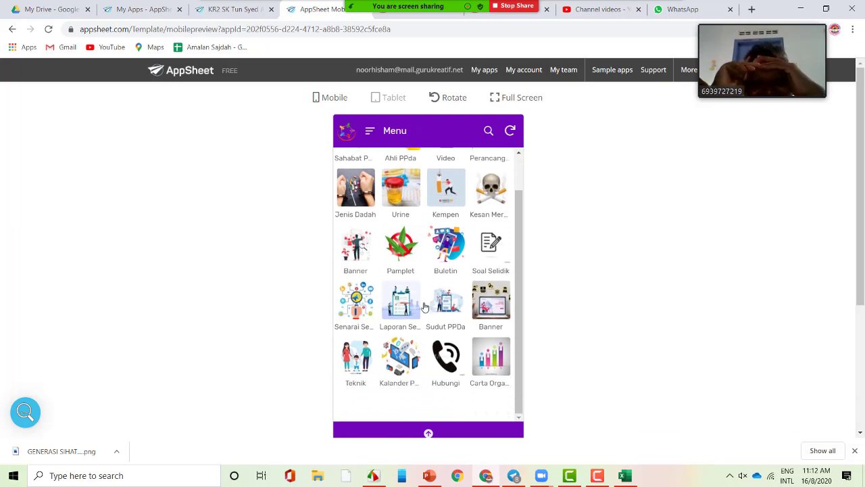
{"action": "scroll", "coordinate": [472, 331], "scroll_direction": "up", "scroll_amount": 1}
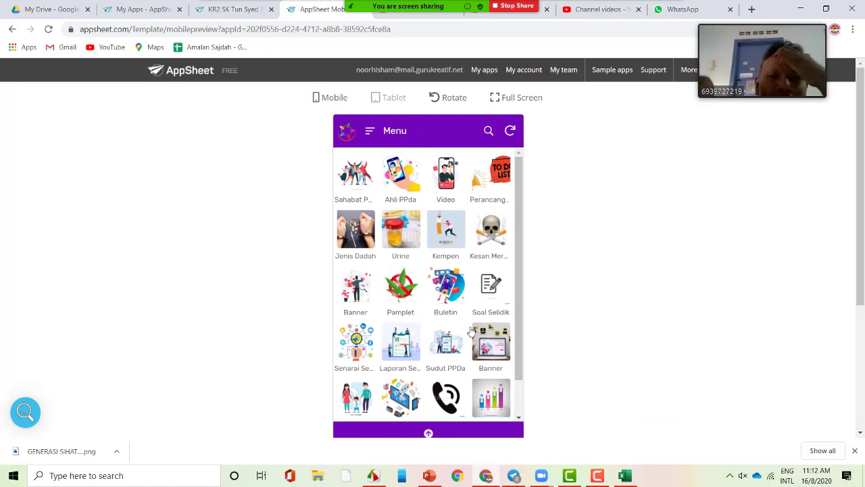
{"action": "left_click", "coordinate": [370, 131]}
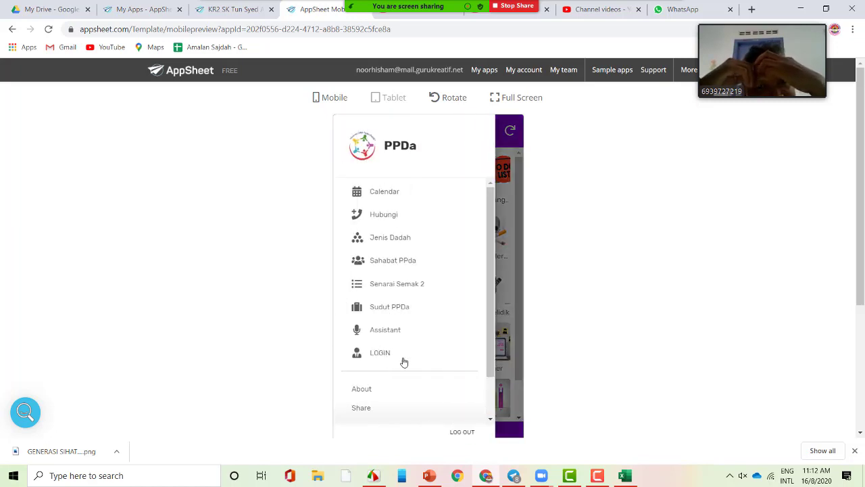
{"action": "left_click", "coordinate": [381, 353]}
{"action": "scroll", "coordinate": [446, 362], "scroll_direction": "down", "scroll_amount": 1}
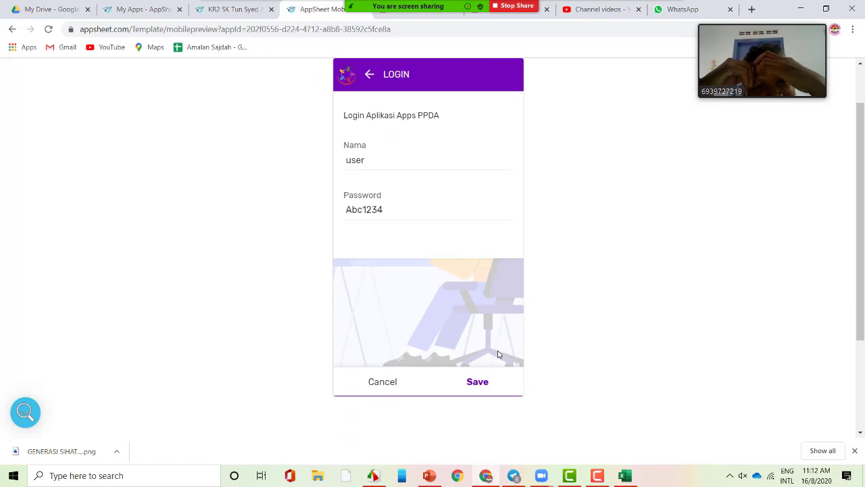
{"action": "scroll", "coordinate": [499, 354], "scroll_direction": "up", "scroll_amount": 1}
{"action": "scroll", "coordinate": [498, 355], "scroll_direction": "down", "scroll_amount": 1}
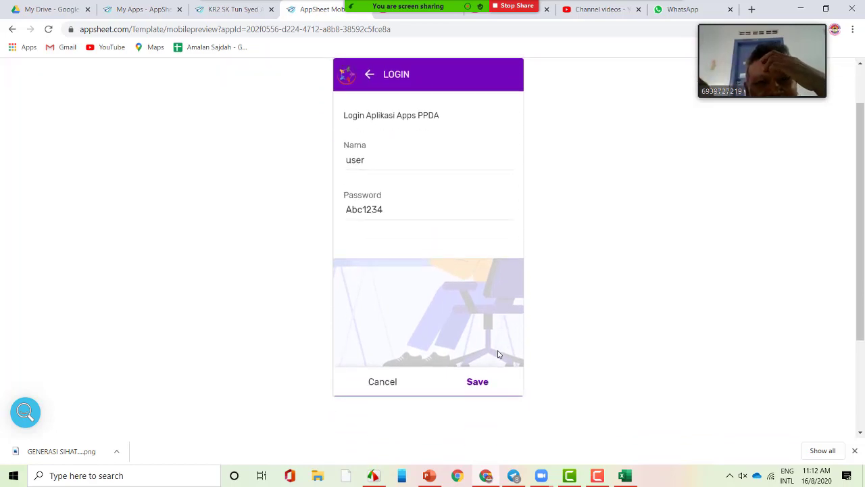
- Check the stored password, leave the form, then reopen LOGIN and cancel it unchanged
{"action": "double_click", "coordinate": [372, 209]}
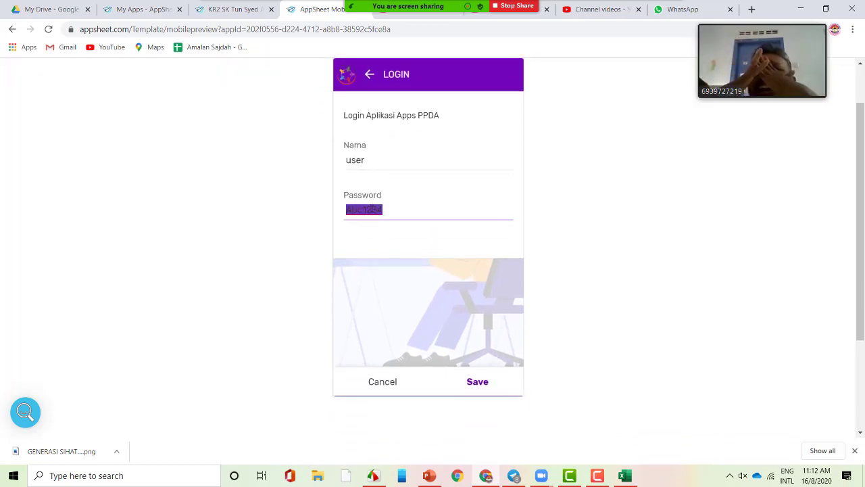
{"action": "left_click", "coordinate": [415, 210]}
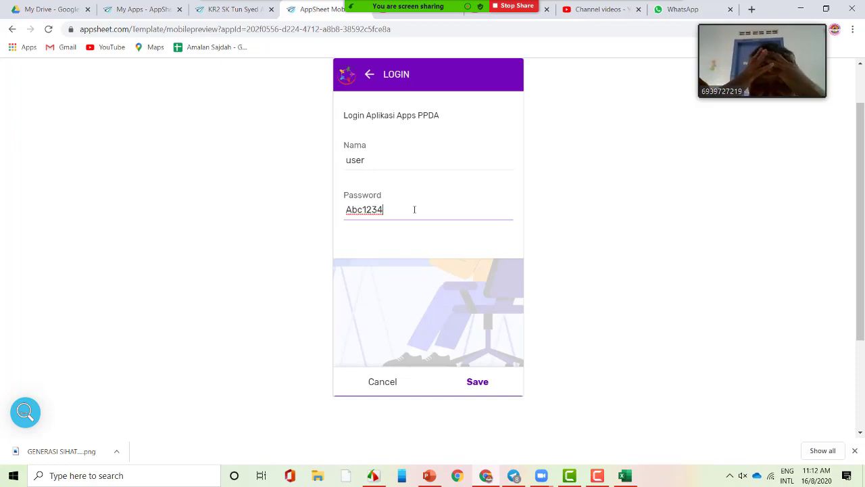
{"action": "left_click", "coordinate": [369, 75]}
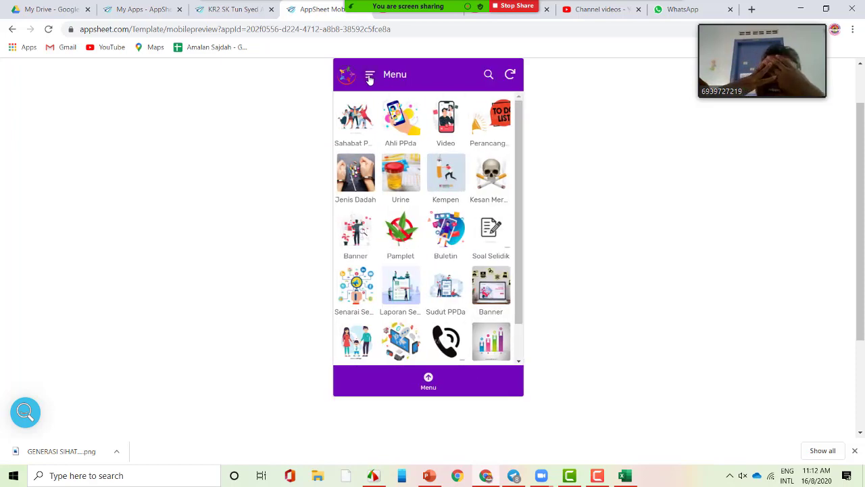
{"action": "left_click", "coordinate": [370, 77]}
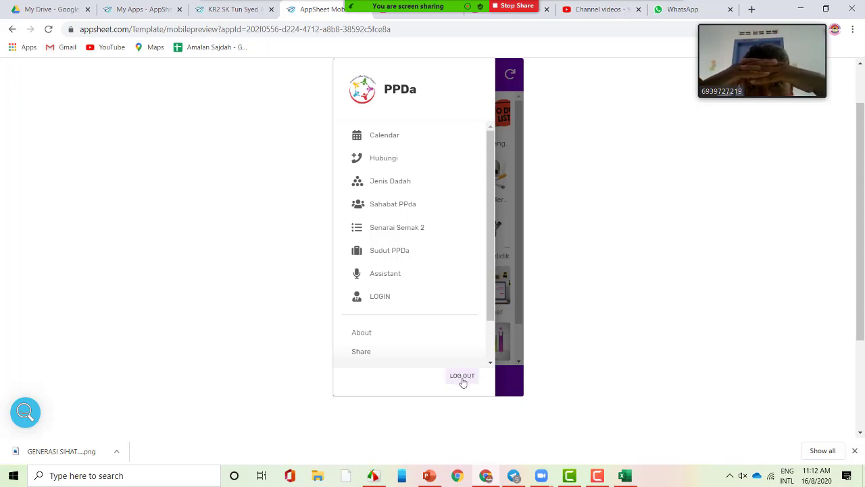
{"action": "left_click", "coordinate": [389, 299]}
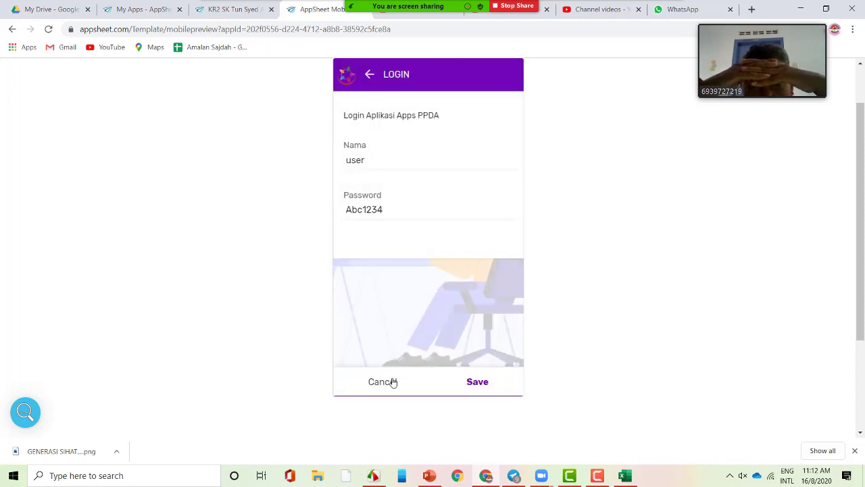
{"action": "left_click", "coordinate": [393, 383]}
- Check the Require Sign-In setting under Security, then return to the mobile preview
{"action": "scroll", "coordinate": [547, 230], "scroll_direction": "up", "scroll_amount": 1}
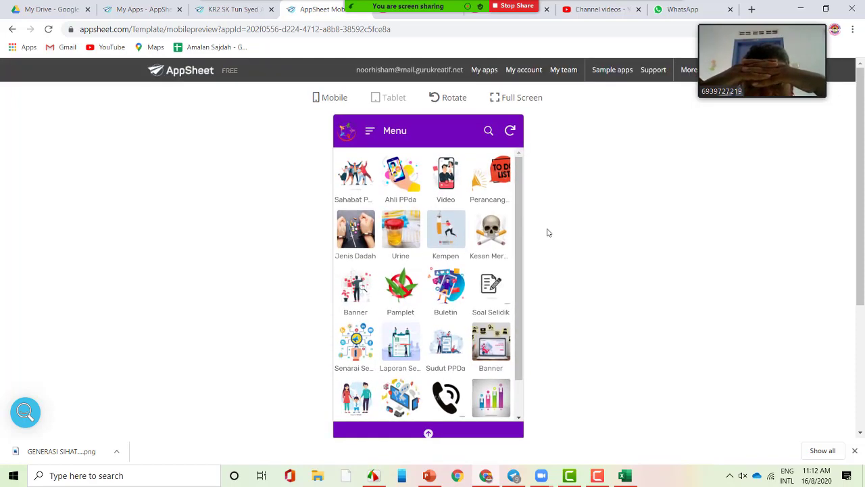
{"action": "scroll", "coordinate": [480, 268], "scroll_direction": "down", "scroll_amount": 1}
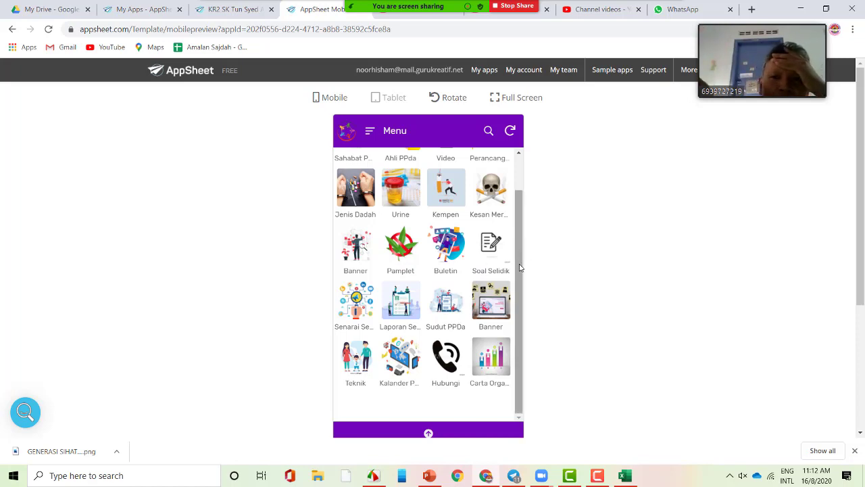
{"action": "scroll", "coordinate": [524, 231], "scroll_direction": "up", "scroll_amount": 1}
{"action": "scroll", "coordinate": [523, 230], "scroll_direction": "down", "scroll_amount": 1}
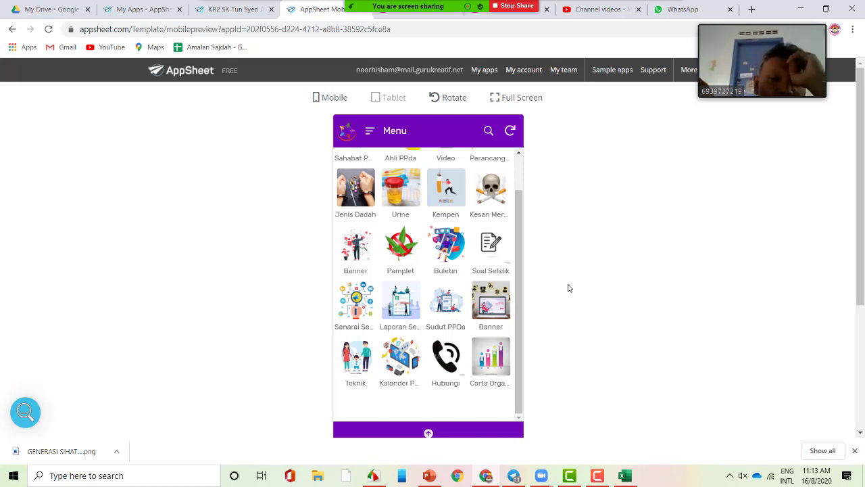
{"action": "left_click", "coordinate": [232, 9]}
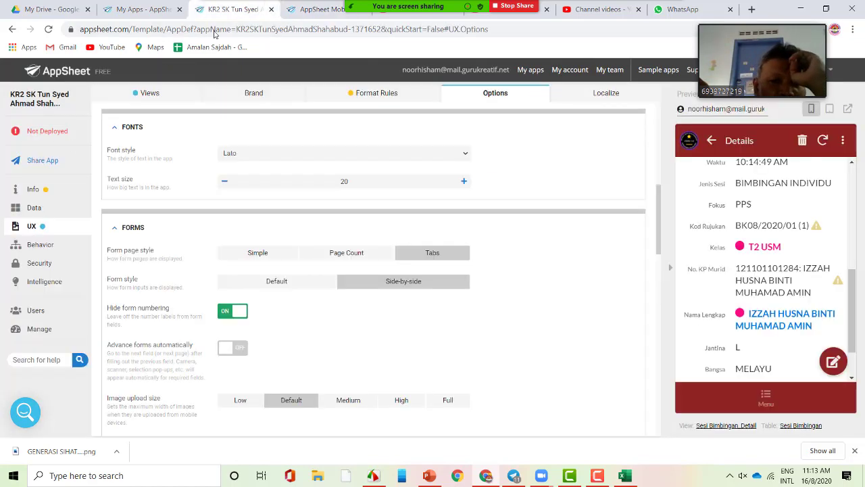
{"action": "left_click", "coordinate": [42, 263]}
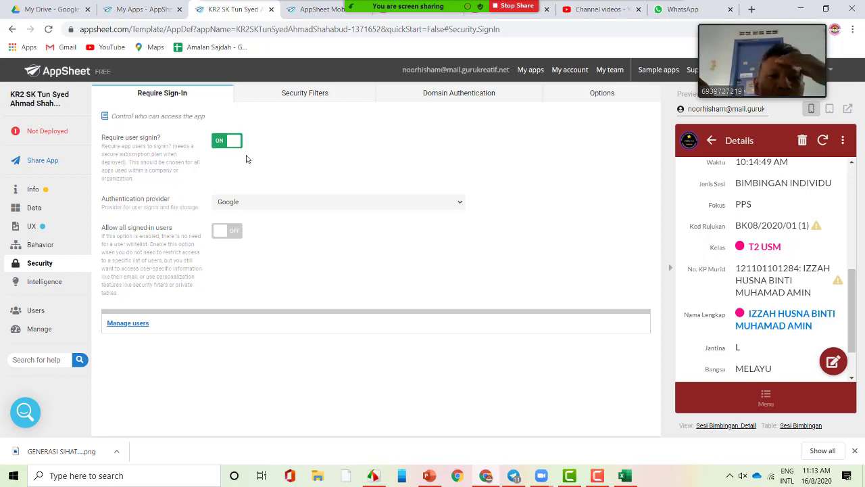
{"action": "left_click", "coordinate": [322, 8]}
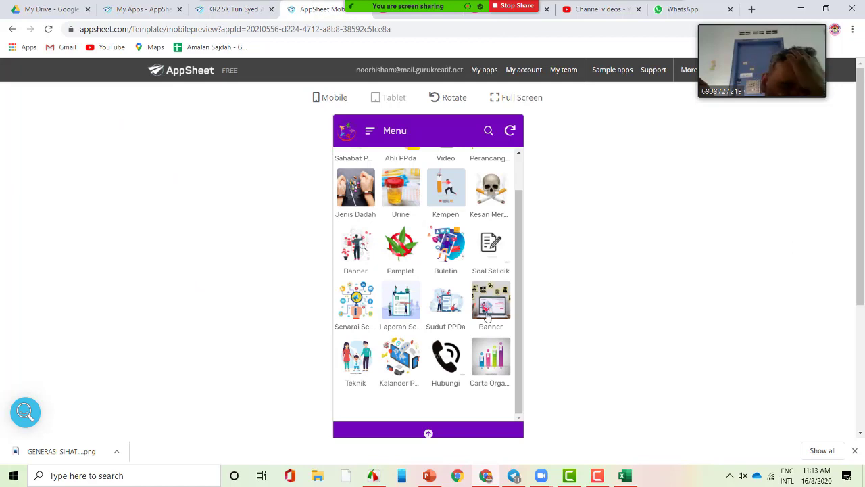
{"action": "scroll", "coordinate": [490, 284], "scroll_direction": "up", "scroll_amount": 1}
{"action": "left_click", "coordinate": [370, 131]}
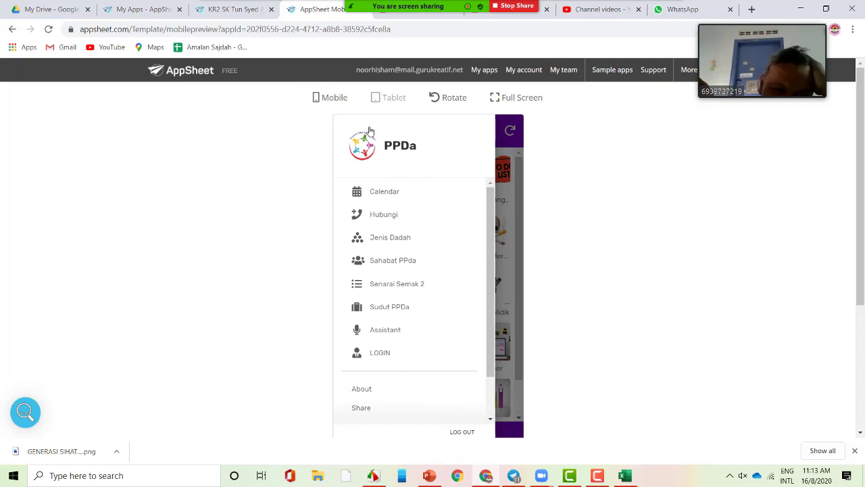
{"action": "left_click", "coordinate": [397, 358]}
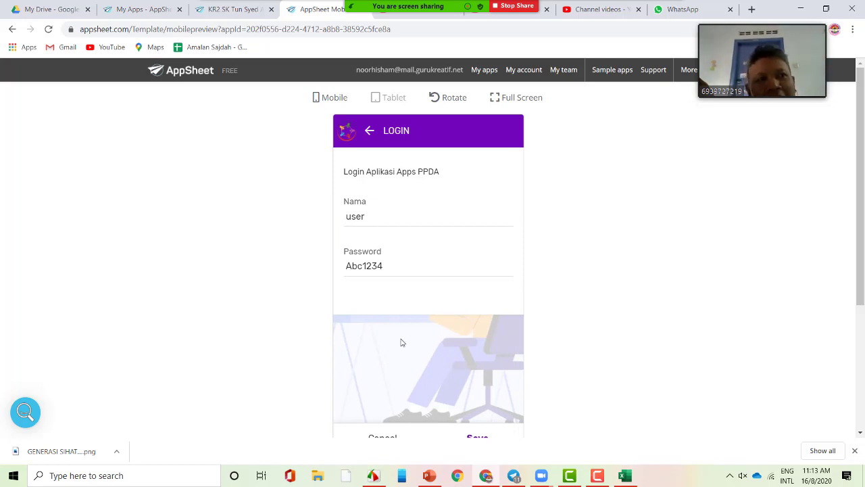
{"action": "scroll", "coordinate": [401, 343], "scroll_direction": "down", "scroll_amount": 1}
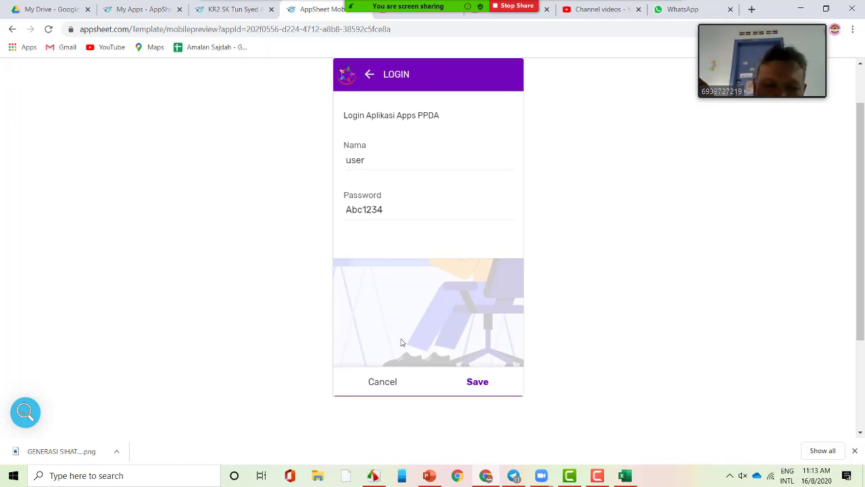
{"action": "scroll", "coordinate": [401, 342], "scroll_direction": "up", "scroll_amount": 1}
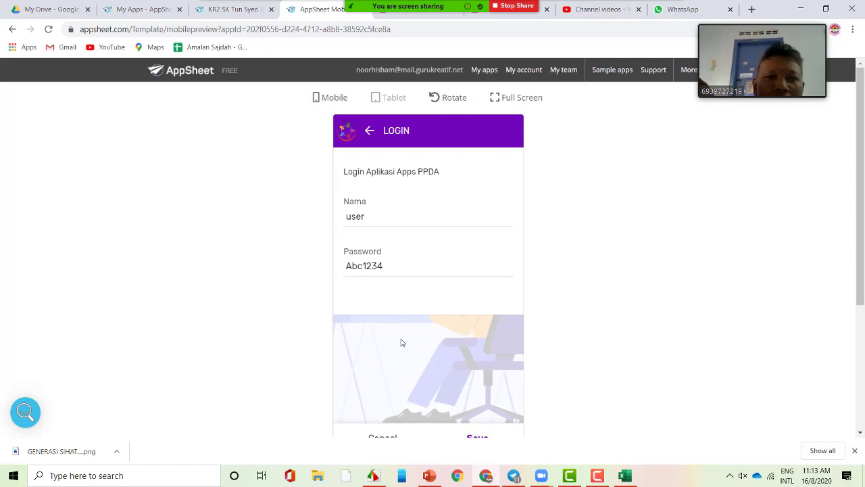
{"action": "scroll", "coordinate": [402, 342], "scroll_direction": "down", "scroll_amount": 1}
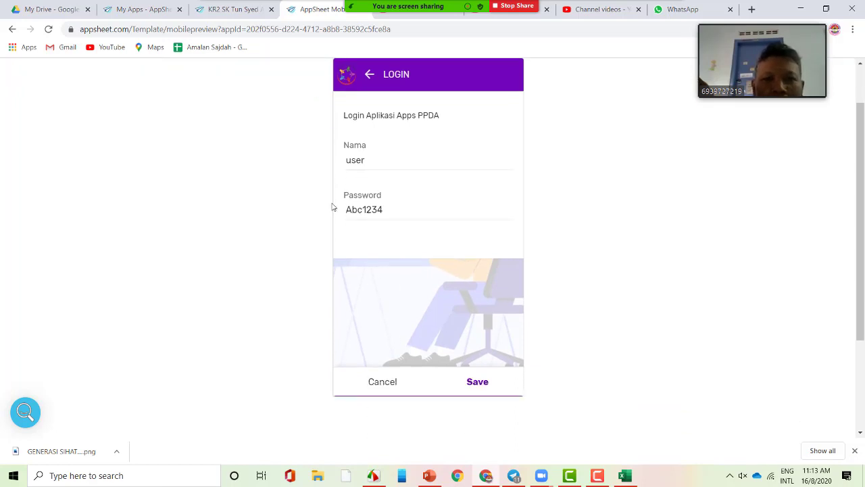
{"action": "double_click", "coordinate": [369, 208]}
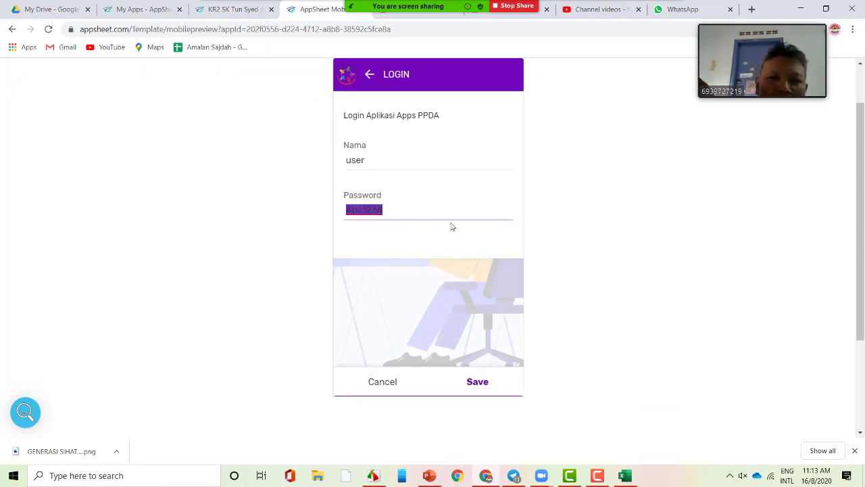
{"action": "left_click", "coordinate": [369, 74]}
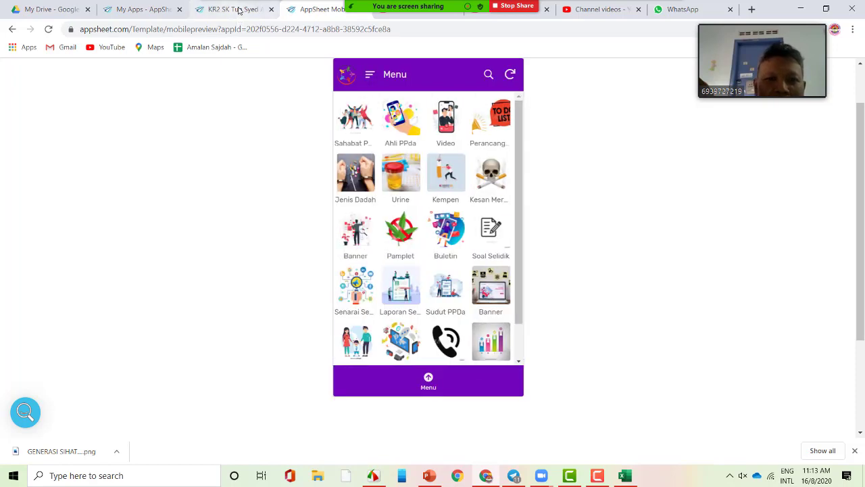
- Open the PPDa app from My Apps for editing and go to UX > Localize
{"action": "left_click", "coordinate": [146, 8]}
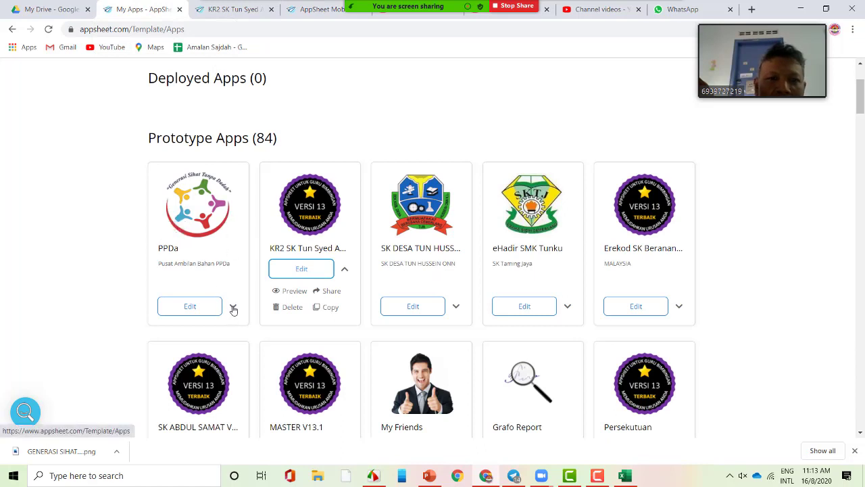
{"action": "left_click", "coordinate": [203, 306]}
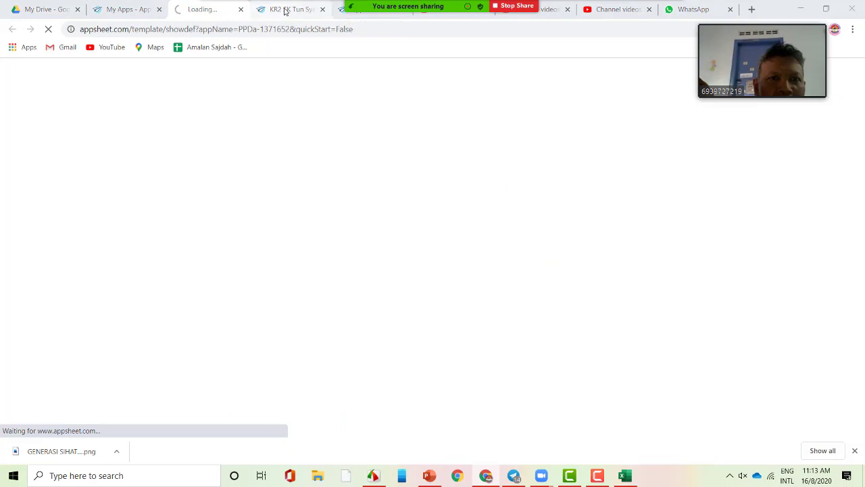
{"action": "left_click", "coordinate": [284, 9]}
{"action": "left_click", "coordinate": [212, 10]}
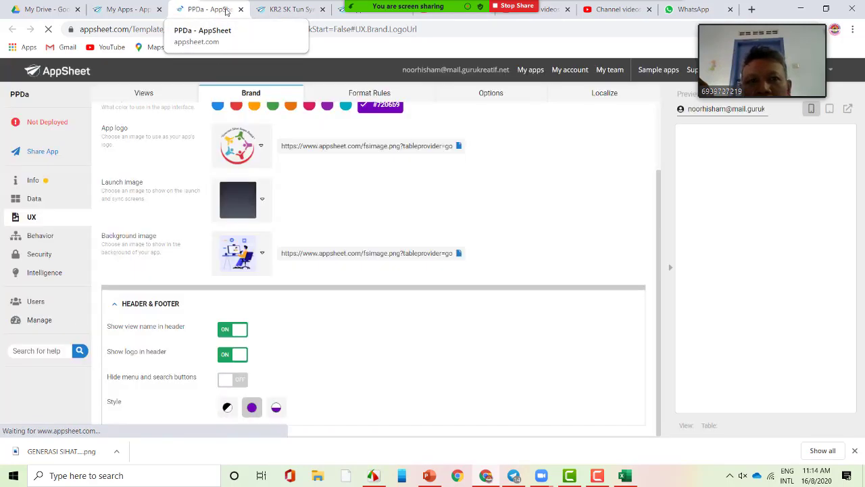
{"action": "left_click", "coordinate": [595, 96]}
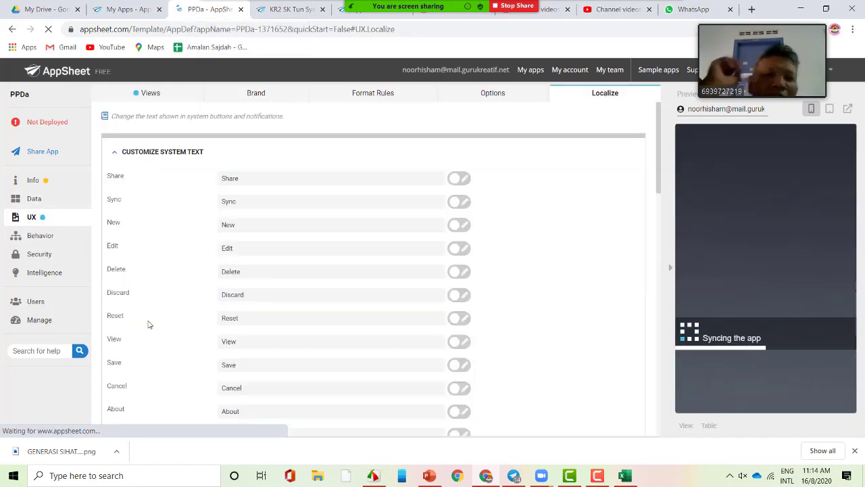
{"action": "scroll", "coordinate": [149, 324], "scroll_direction": "down", "scroll_amount": 2}
- Switch the Save label to a formula and begin replacing it with an if() on "settings"
{"action": "left_click", "coordinate": [254, 253]}
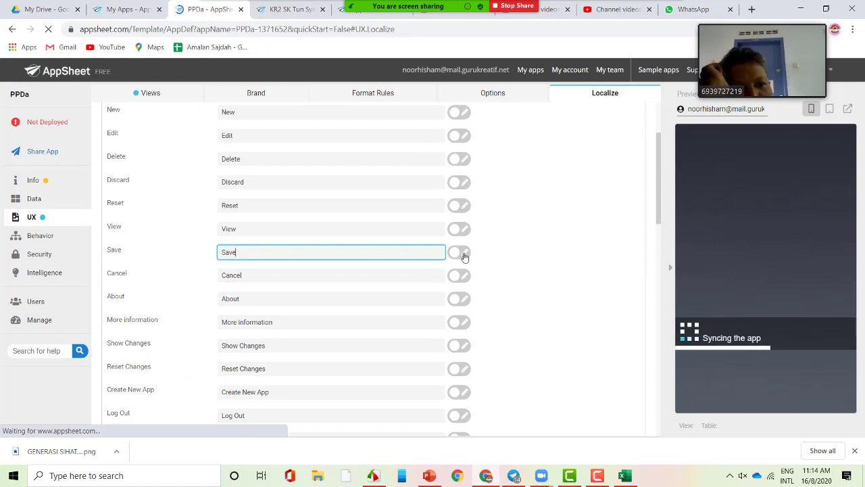
{"action": "left_click", "coordinate": [463, 254]}
{"action": "double_click", "coordinate": [287, 253]}
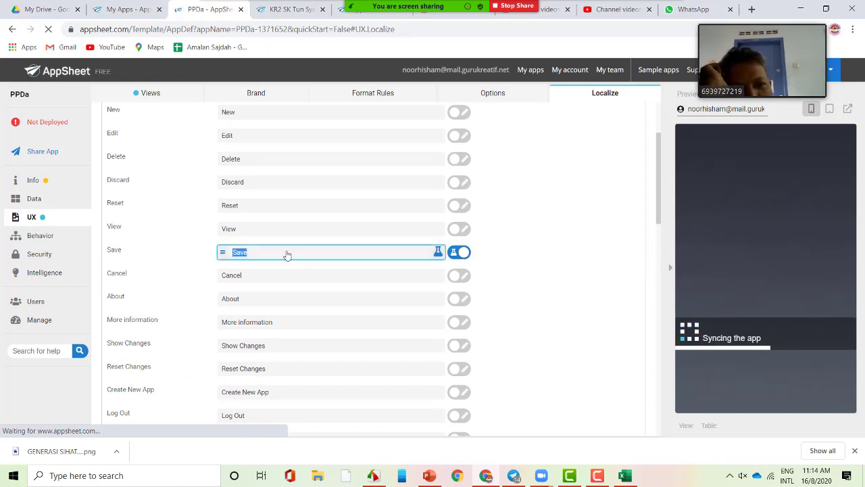
{"action": "left_click", "coordinate": [287, 253]}
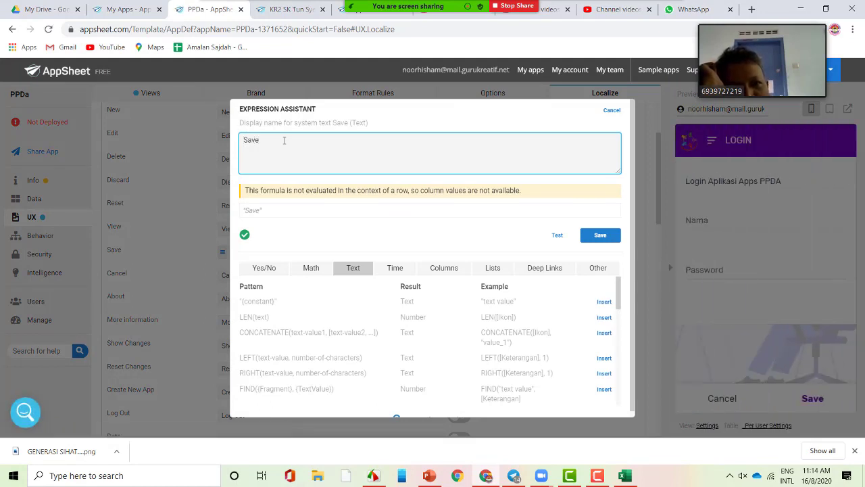
{"action": "key", "text": "ctrl+a"}
{"action": "type", "text": "if"}
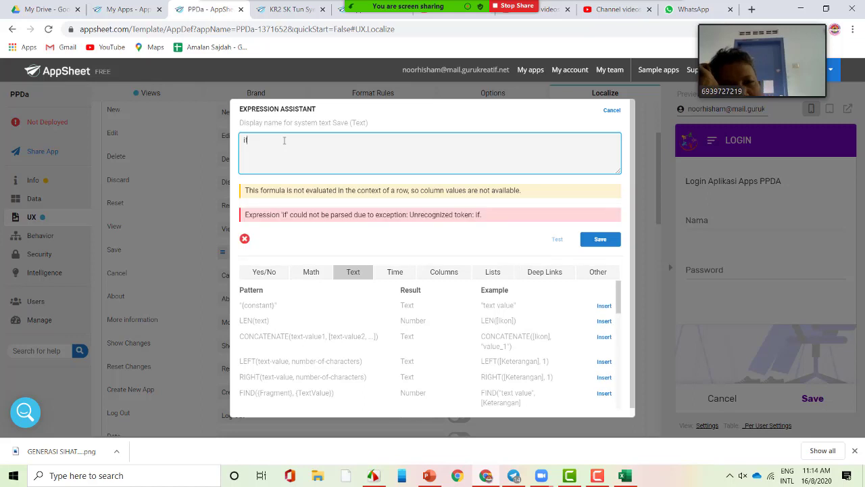
{"action": "type", "text": "()"}
{"action": "key", "text": "BackSpace"}
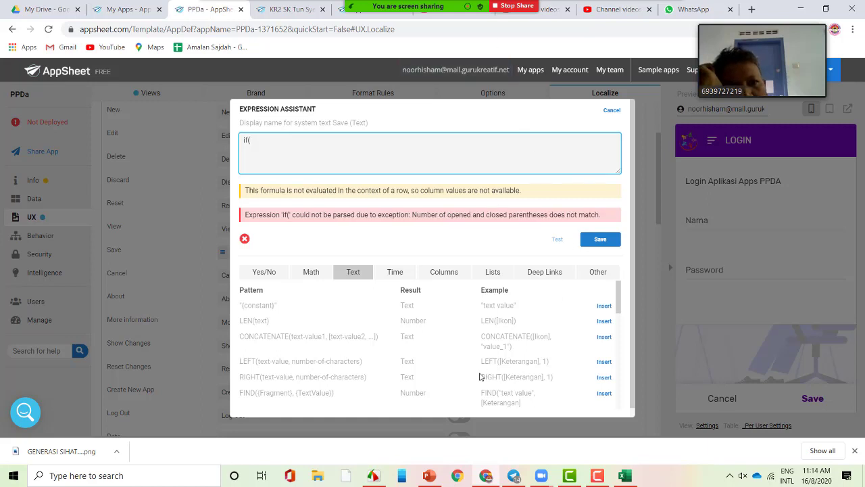
{"action": "type", "text": "se"}
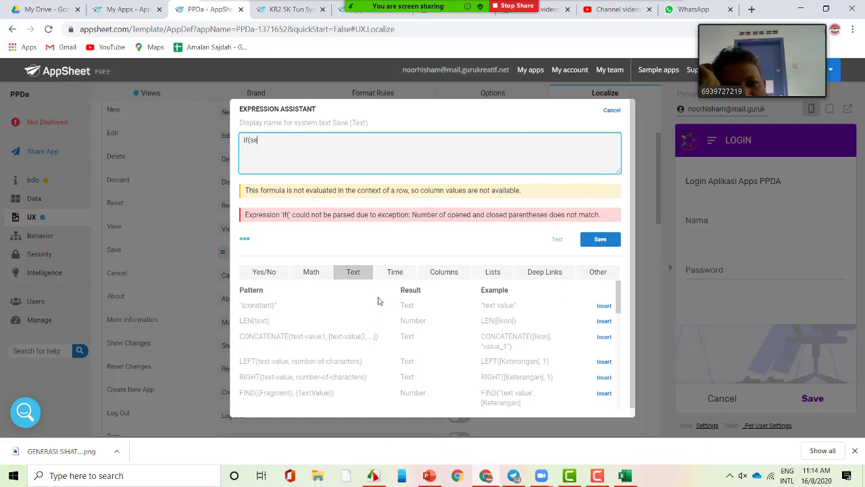
{"action": "type", "text": "tting\""}
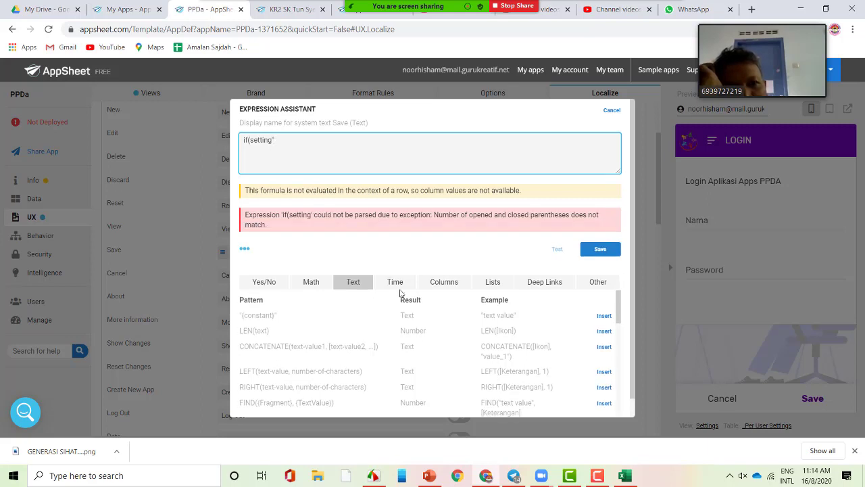
{"action": "type", "text": "Fs"}
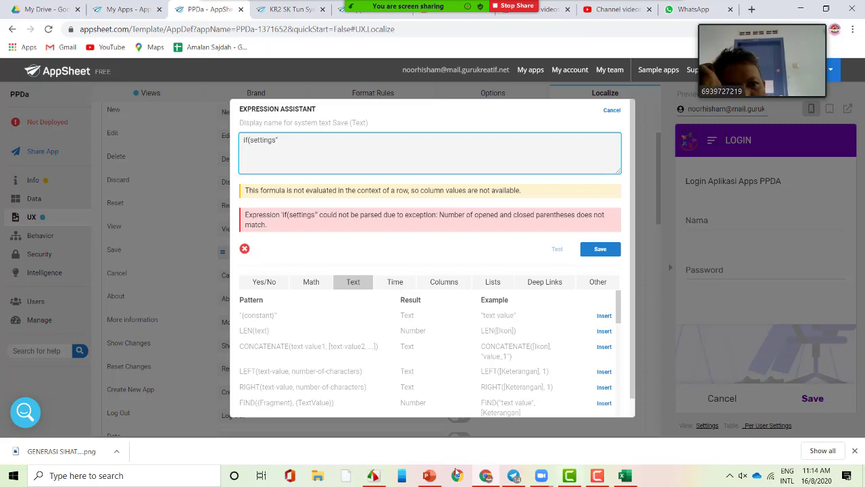
- Add context and = to the formula, checking it against a reference screenshot
{"action": "left_click", "coordinate": [373, 475]}
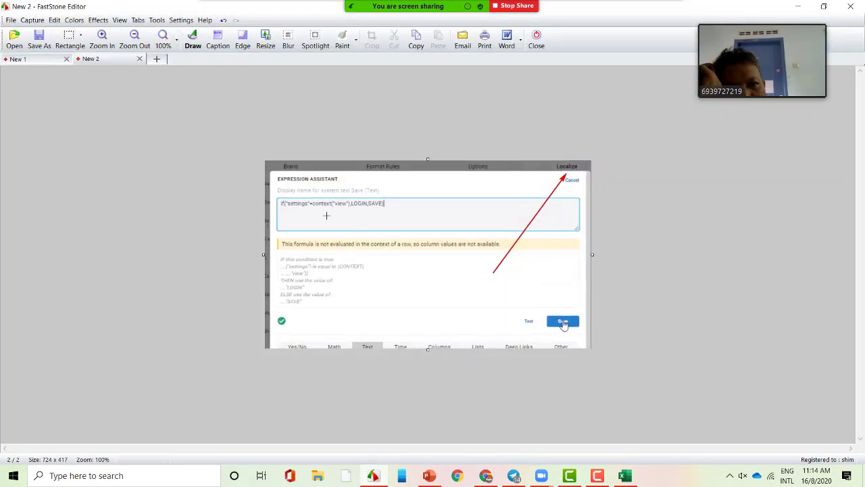
{"action": "scroll", "coordinate": [326, 215], "scroll_direction": "up", "scroll_amount": 2}
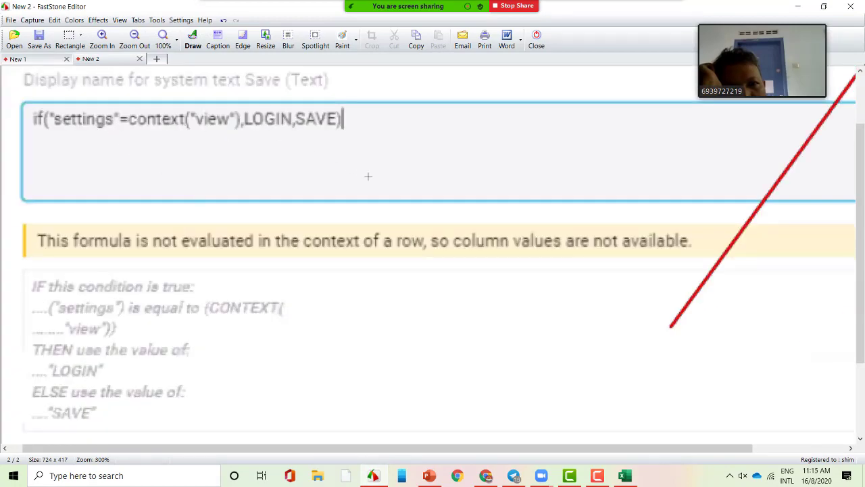
{"action": "key", "text": "alt+Tab"}
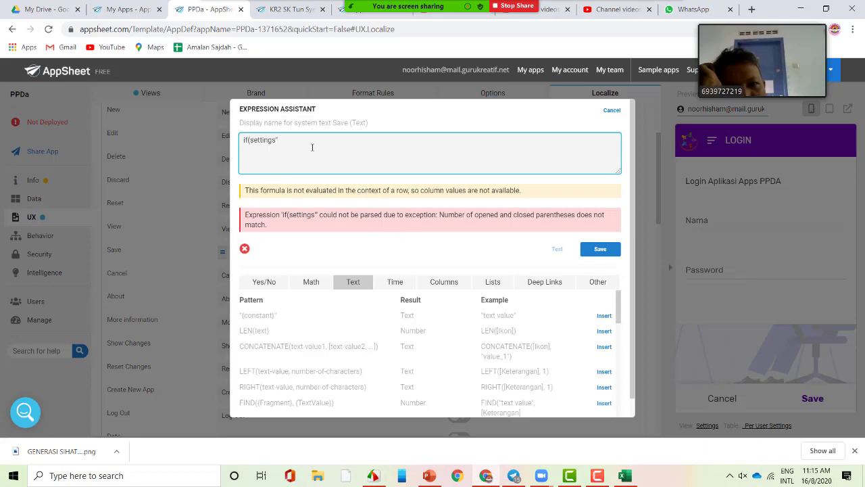
{"action": "type", "text": "content"}
{"action": "key", "text": "alt+Tab"}
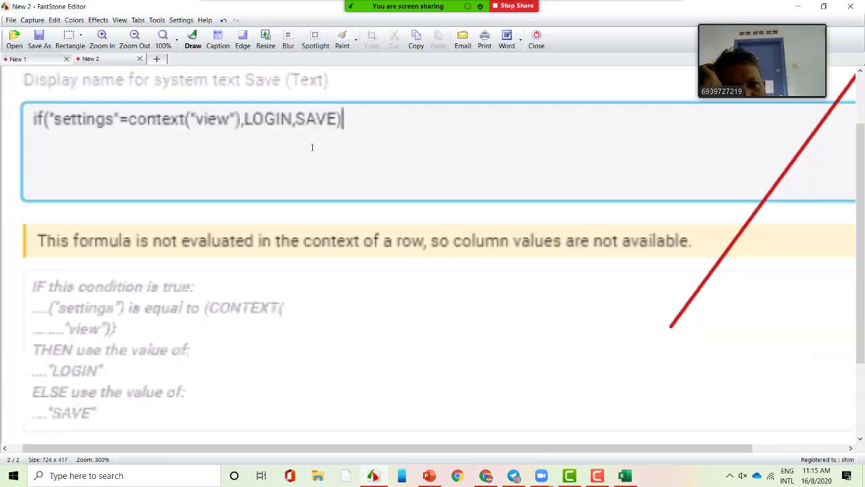
{"action": "key", "text": "alt+Tab"}
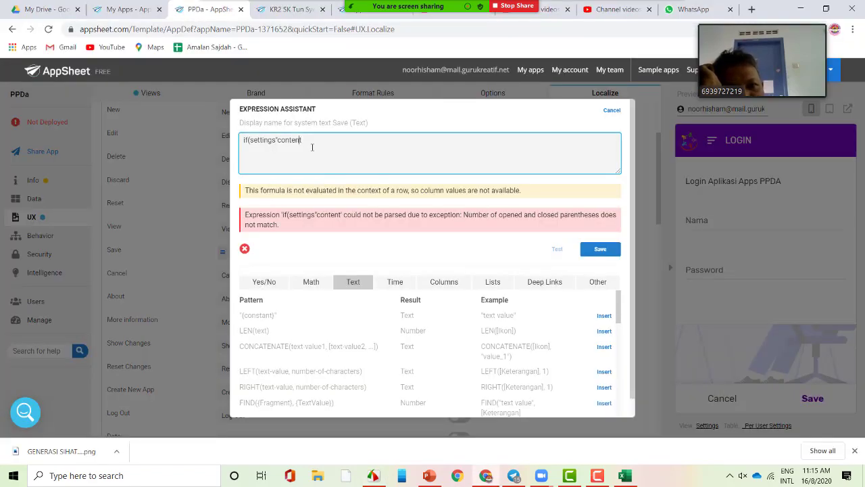
{"action": "key", "text": "alt+Tab"}
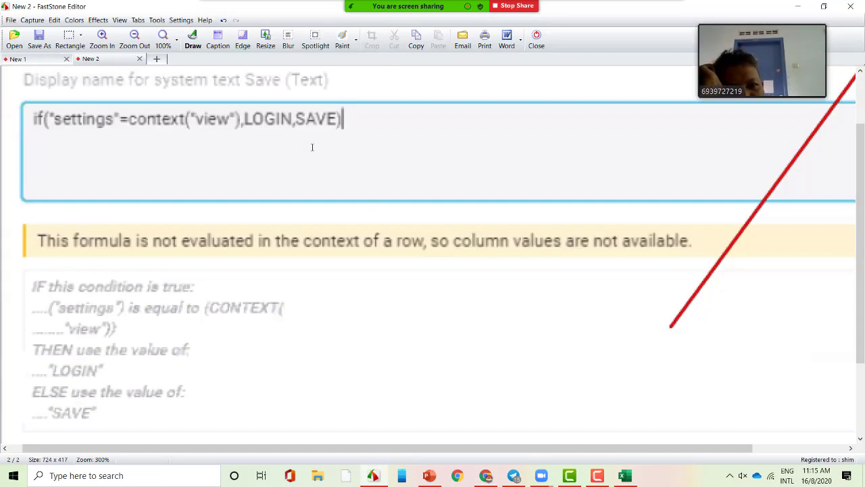
{"action": "key", "text": "alt+Tab"}
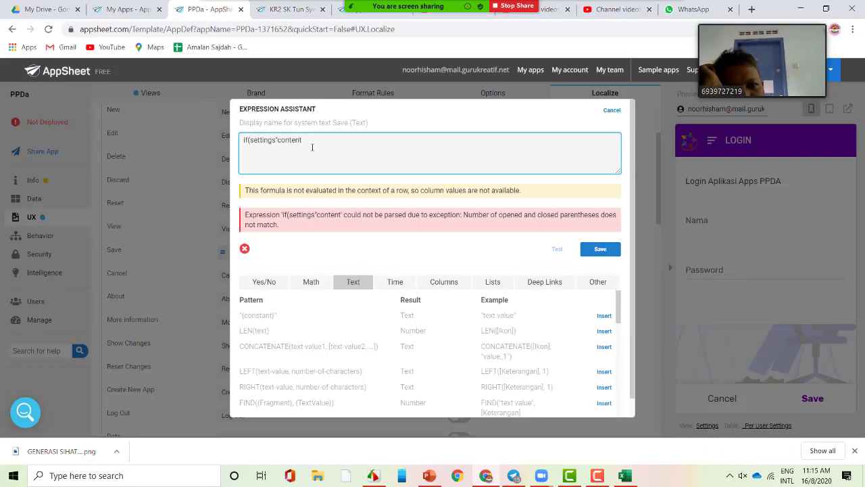
{"action": "type", "text": "="}
{"action": "key", "text": "alt+Tab"}
{"action": "key", "text": "alt+Tab"}
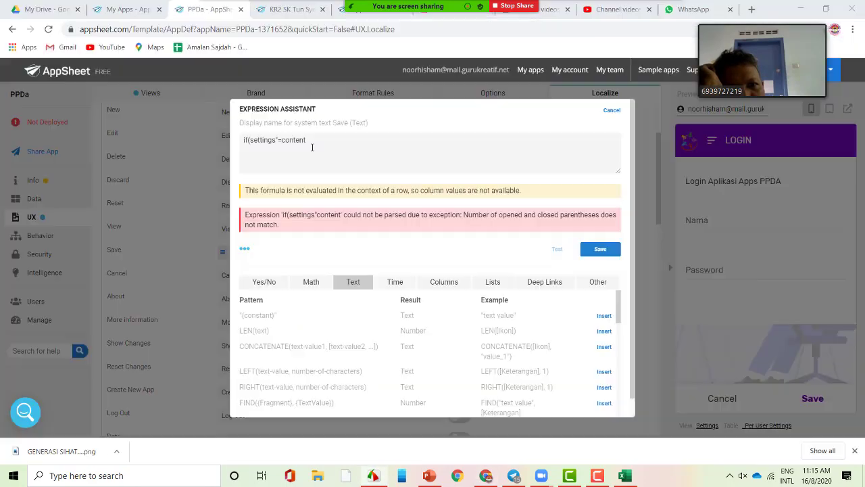
{"action": "key", "text": "shift+Left"}
{"action": "key", "text": "shift+Left"}
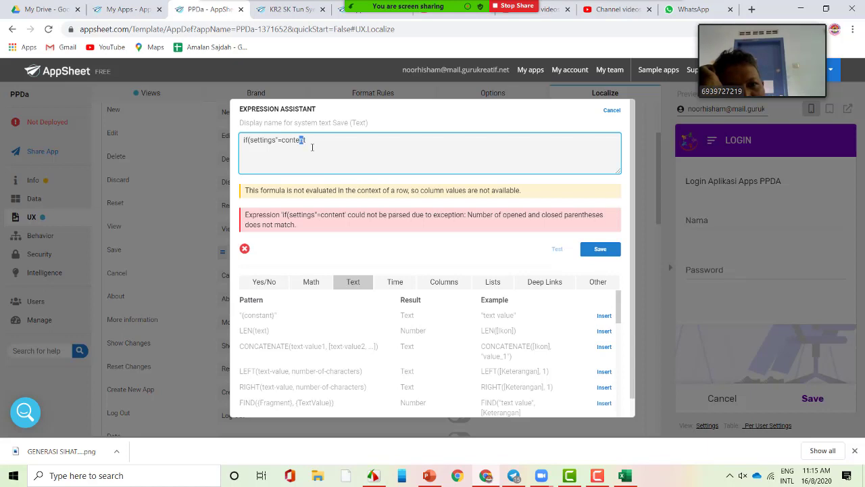
{"action": "type", "text": "xt"}
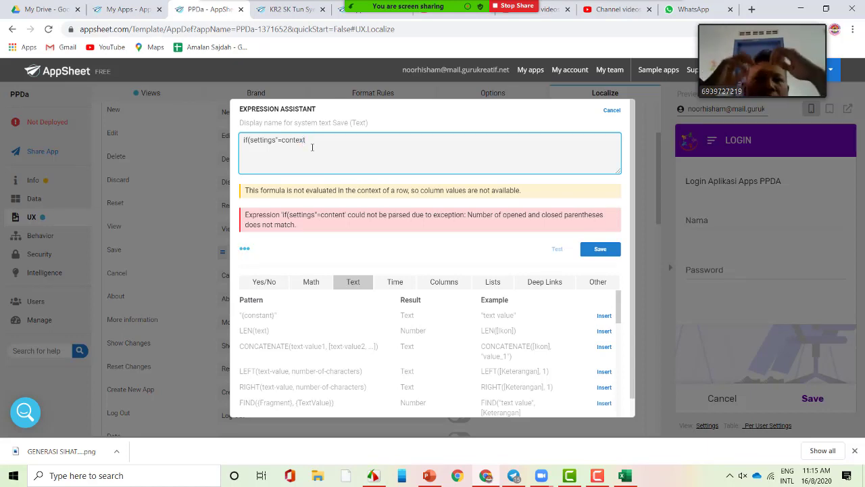
- Complete the formula as if("settings"=context("view"),LOGIN,SAVE) and save it
{"action": "key", "text": "Left"}
{"action": "key", "text": "Left"}
{"action": "key", "text": "Left"}
{"action": "key", "text": "Left"}
{"action": "key", "text": "Left"}
{"action": "key", "text": "Left"}
{"action": "key", "text": "Left"}
{"action": "key", "text": "Left"}
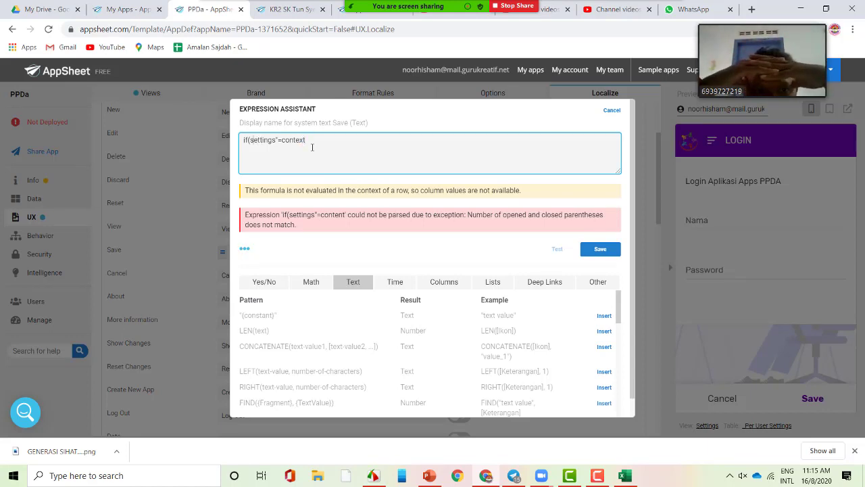
{"action": "key", "text": "Left"}
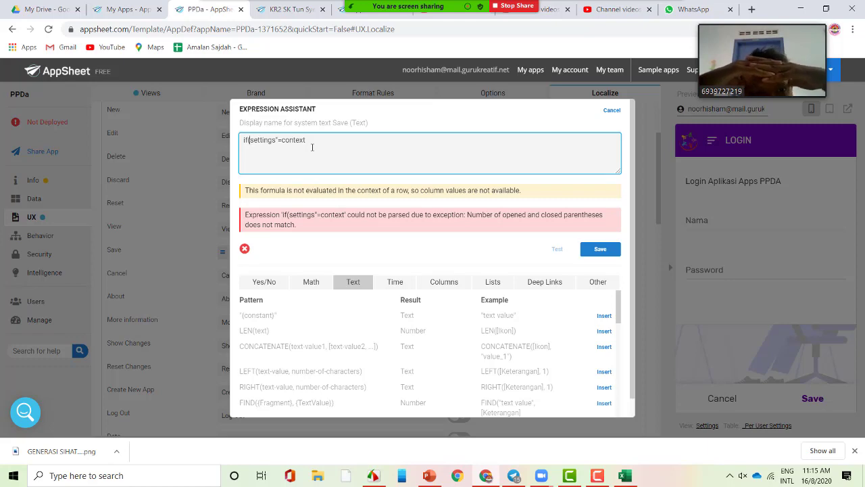
{"action": "type", "text": "\""}
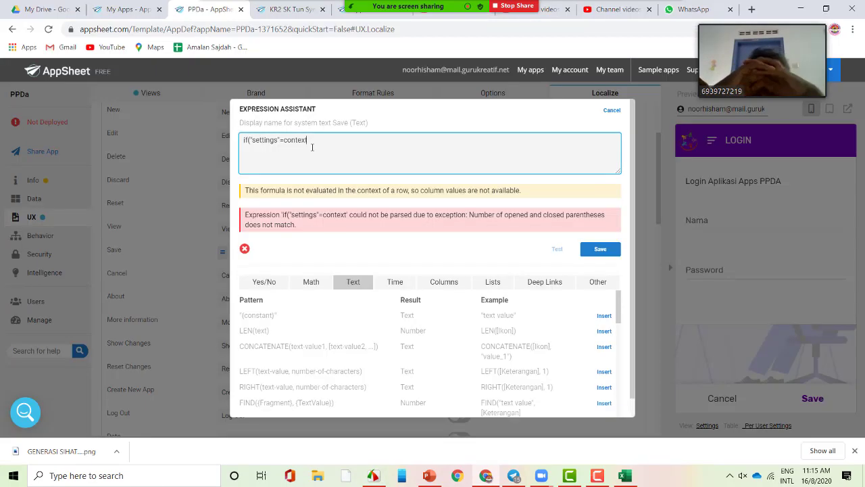
{"action": "type", "text": "(\"settings\"=context("}
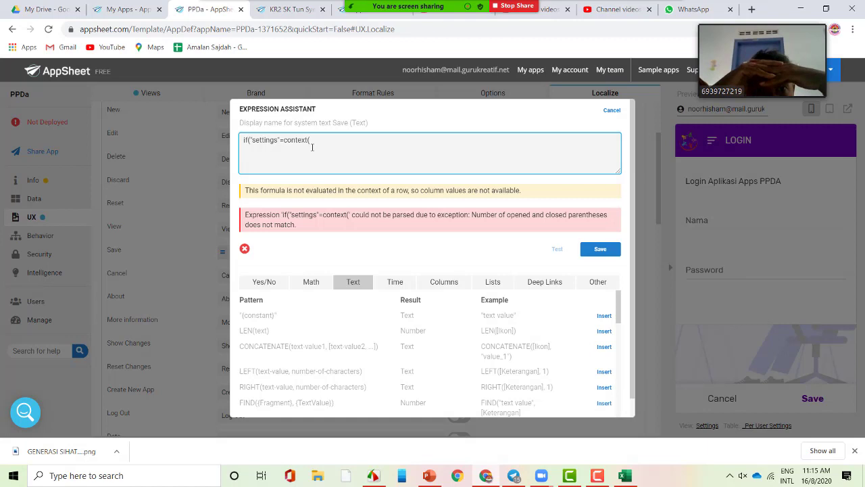
{"action": "type", "text": "\"view"}
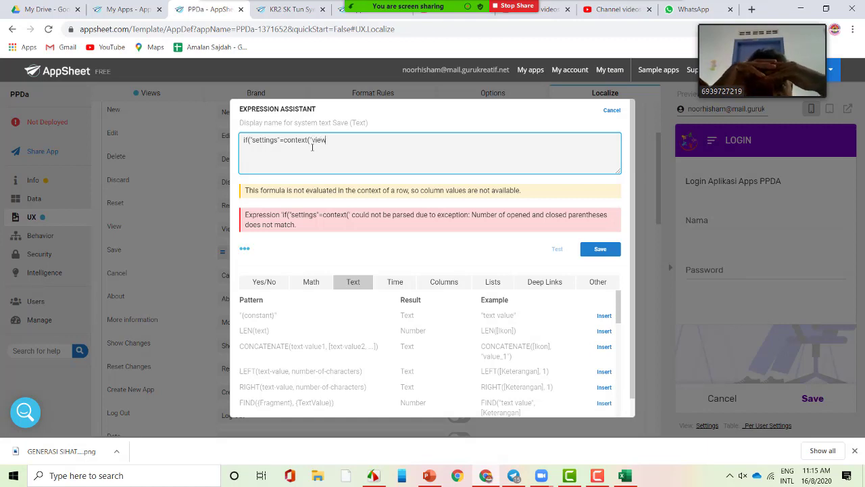
{"action": "type", "text": "\""}
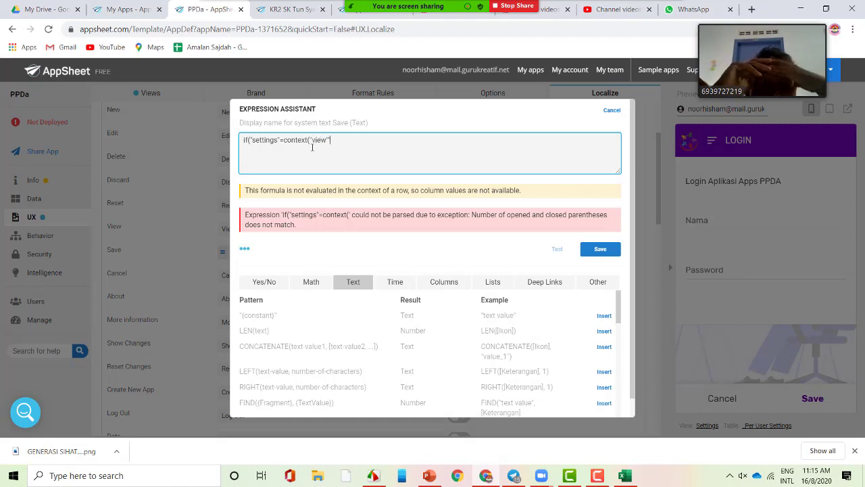
{"action": "type", "text": ")"}
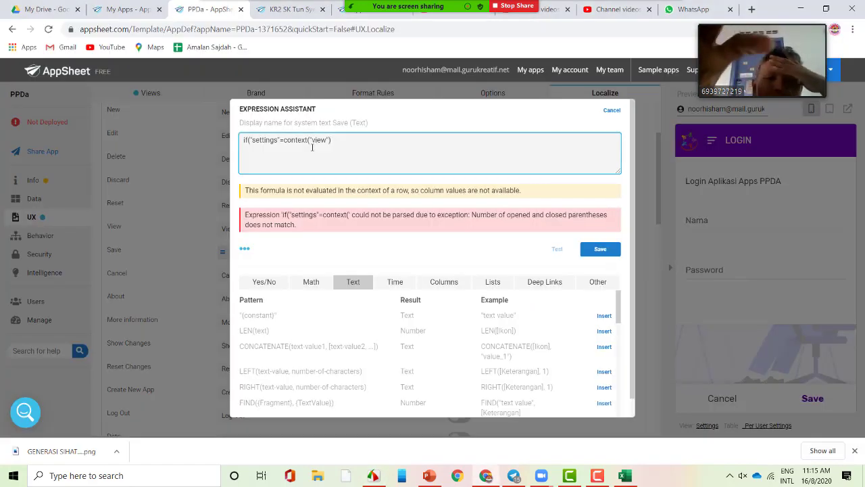
{"action": "type", "text": ",LOGIN"}
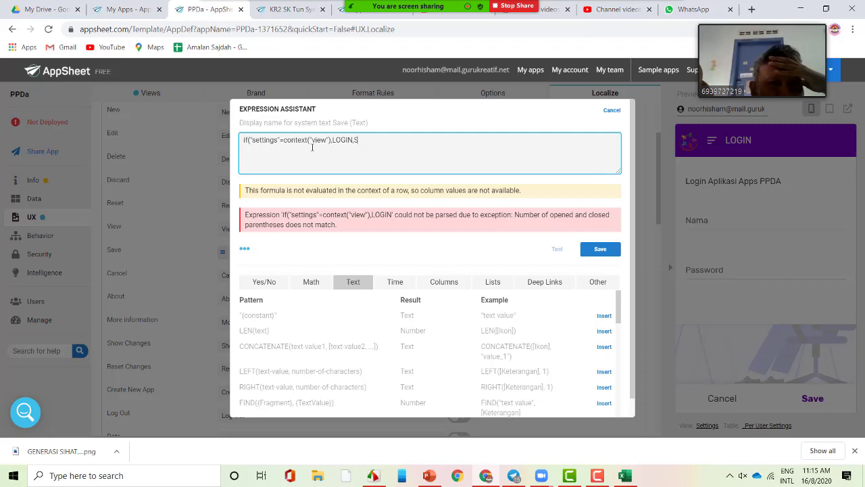
{"action": "type", "text": ",SAV"}
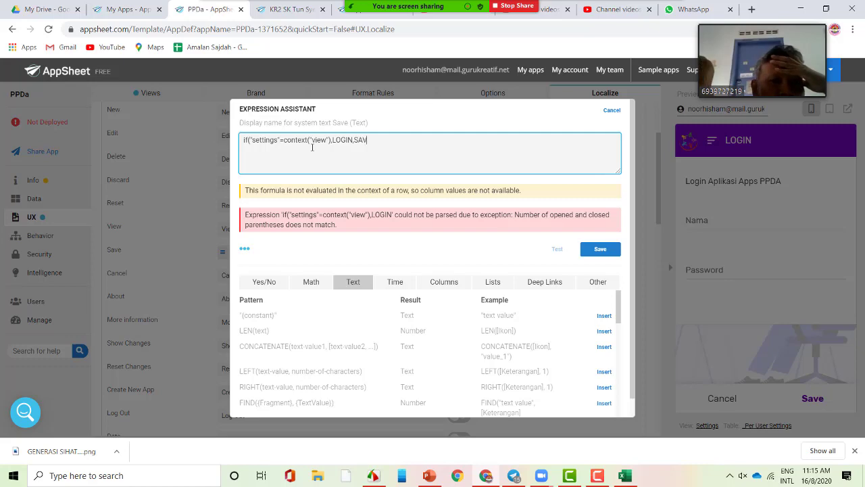
{"action": "type", "text": "E"}
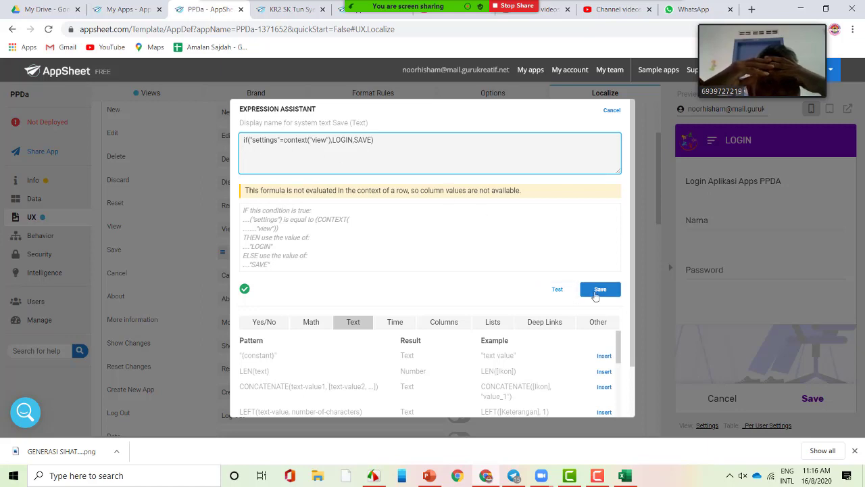
{"action": "left_click", "coordinate": [595, 290]}
{"action": "scroll", "coordinate": [317, 213], "scroll_direction": "down", "scroll_amount": 2}
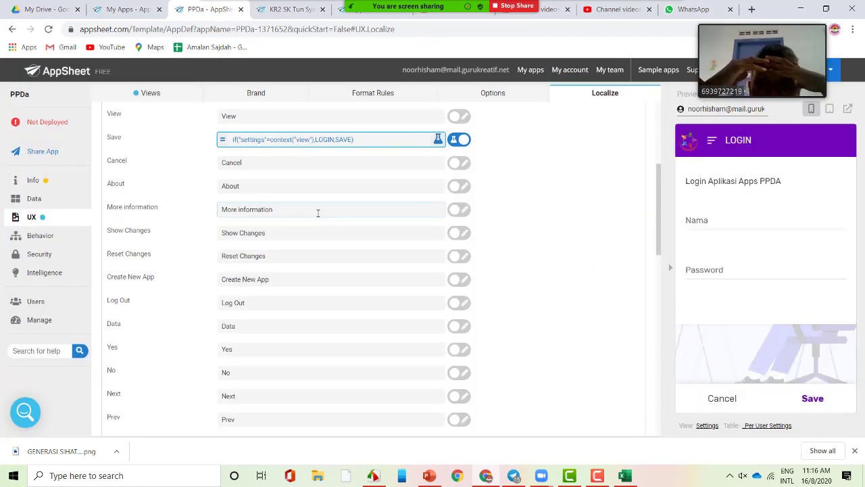
- Copy the Save formula, turn the Cancel label into a formula, and paste it in
{"action": "left_click", "coordinate": [375, 140]}
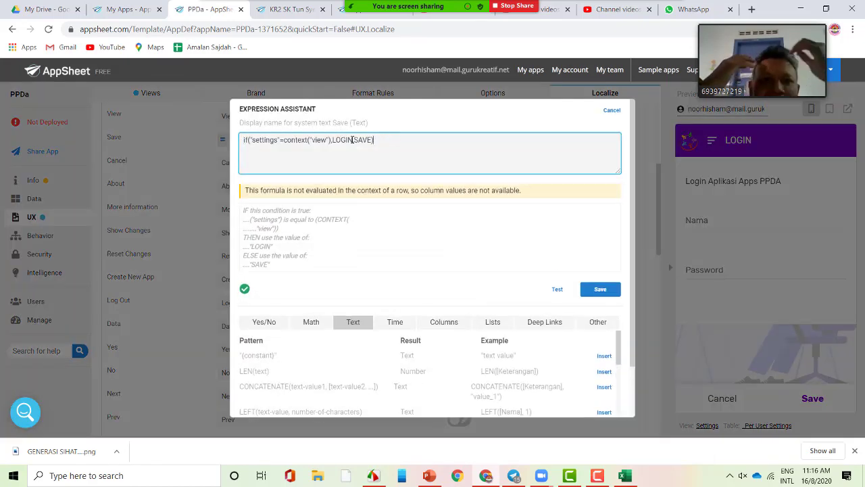
{"action": "left_click_drag", "start_coordinate": [376, 140], "coordinate": [228, 146]}
{"action": "key", "text": "ctrl+c"}
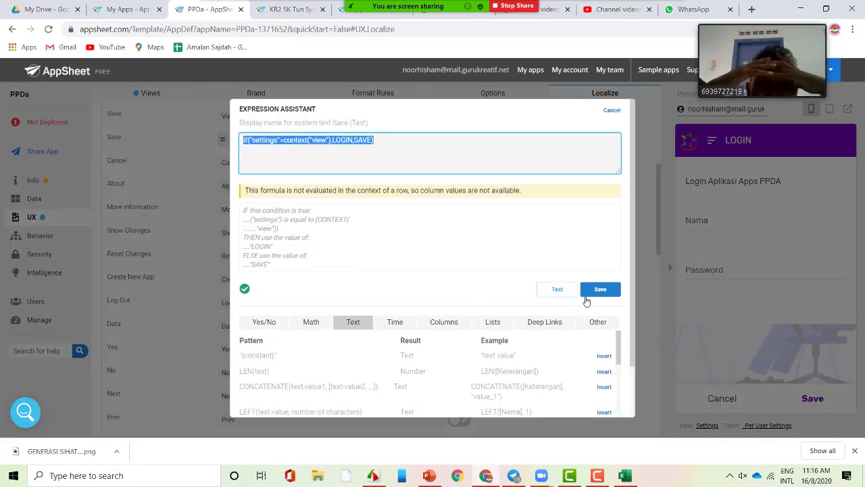
{"action": "left_click", "coordinate": [601, 289]}
{"action": "left_click", "coordinate": [263, 162]}
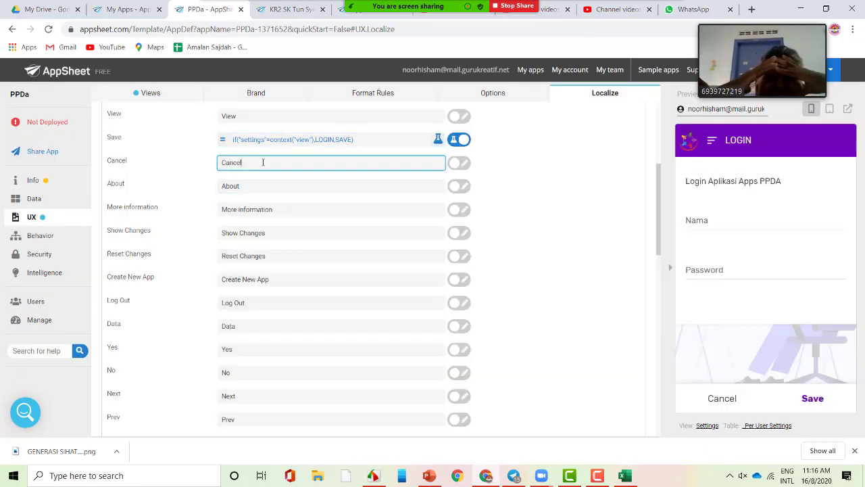
{"action": "left_click", "coordinate": [460, 164]}
{"action": "left_click", "coordinate": [318, 164]}
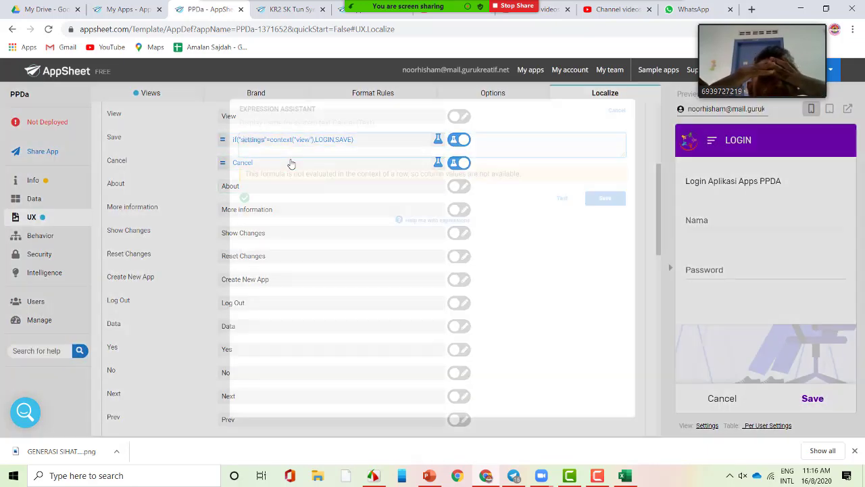
{"action": "triple_click", "coordinate": [289, 145]}
{"action": "key", "text": "ctrl+v"}
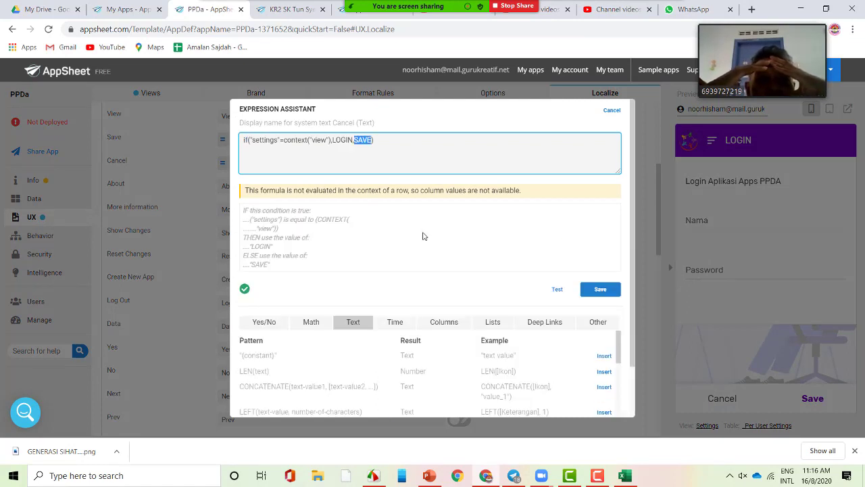
- Change the pasted formula to LOGOUT and CANCEL and save it
{"action": "type", "text": "c"}
{"action": "type", "text": "CANCEL"}
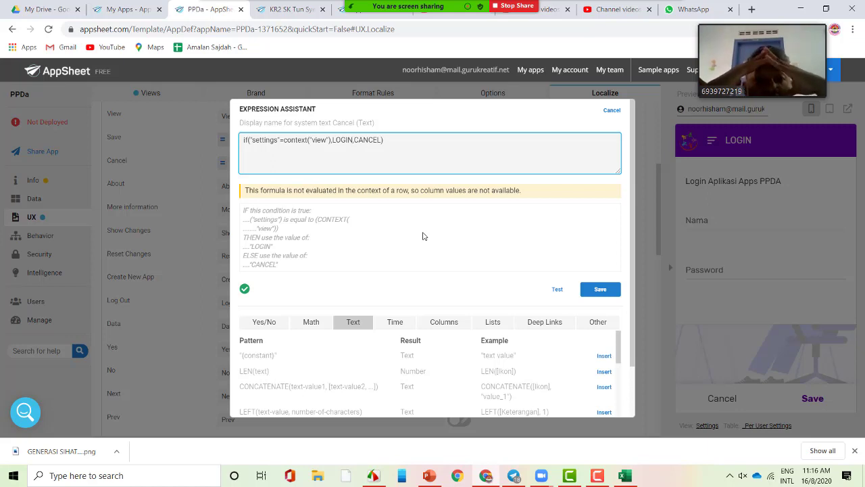
{"action": "key", "text": "shift+Left"}
{"action": "key", "text": "Right"}
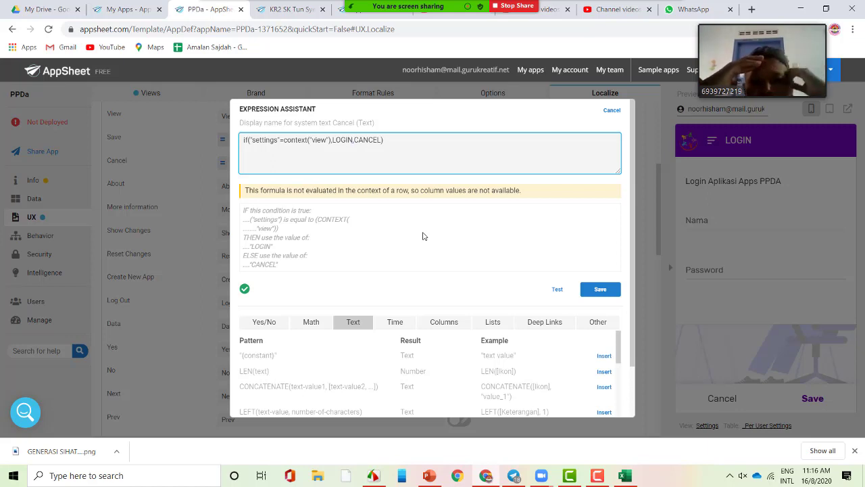
{"action": "key", "text": "shift+Left"}
{"action": "key", "text": "shift+Left"}
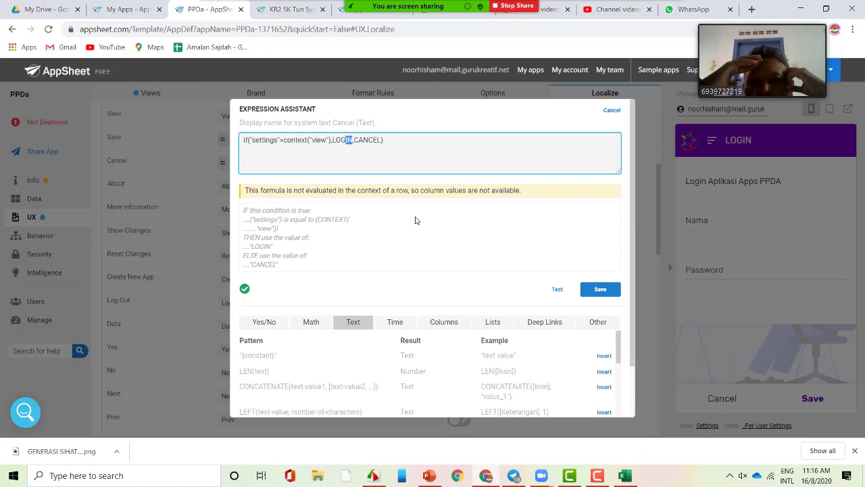
{"action": "type", "text": "OUT"}
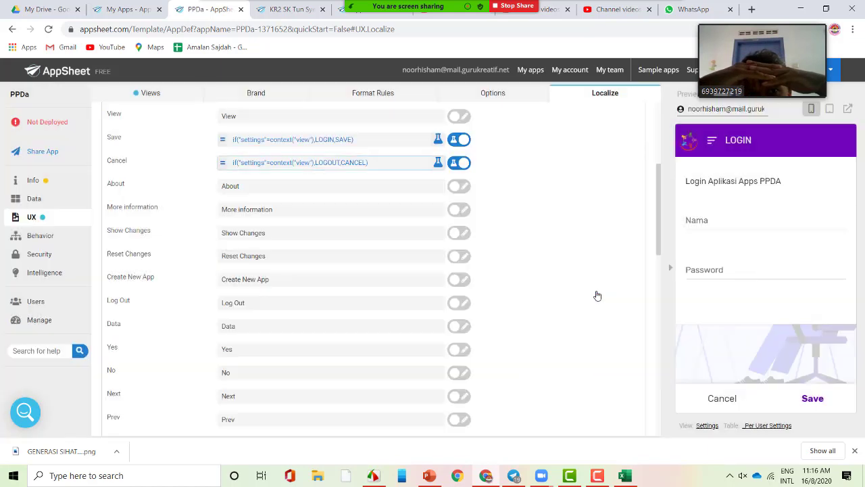
{"action": "left_click", "coordinate": [596, 291]}
- Save the app, then press LOGOUT in the preview and submit the LOGIN form
{"action": "mouse_move", "coordinate": [795, 32]}
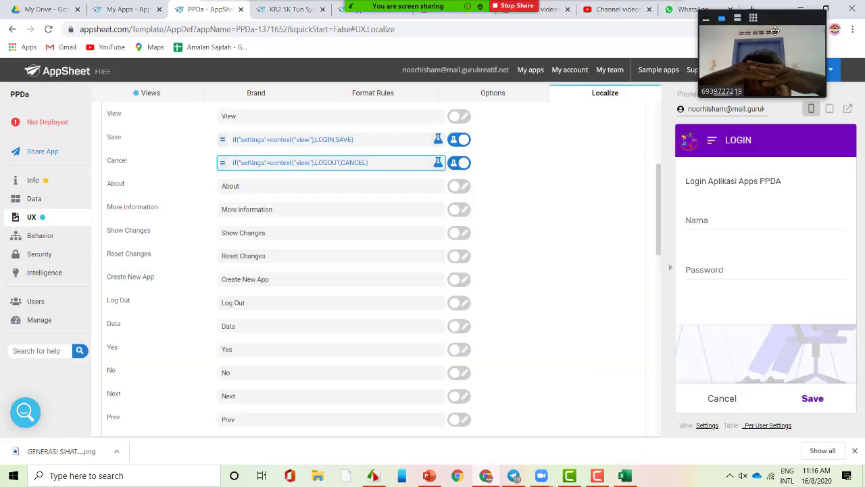
{"action": "left_click_drag", "start_coordinate": [789, 24], "coordinate": [666, 51]}
{"action": "left_click", "coordinate": [805, 71]}
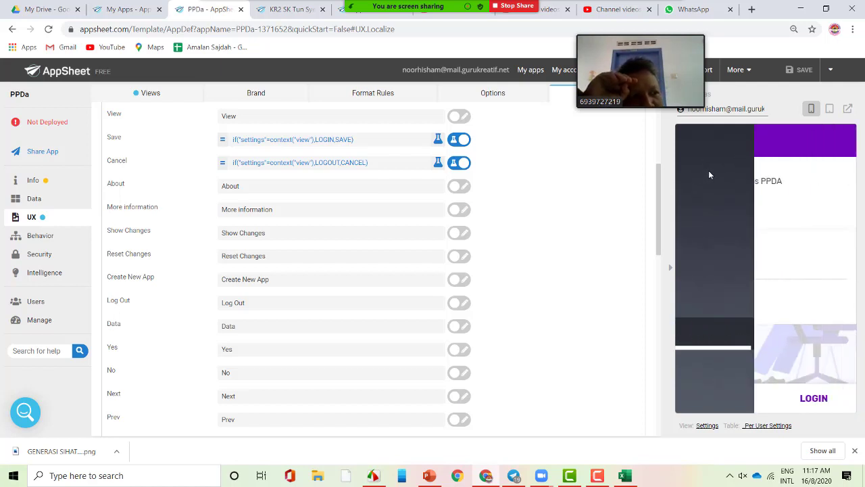
{"action": "left_click", "coordinate": [726, 405]}
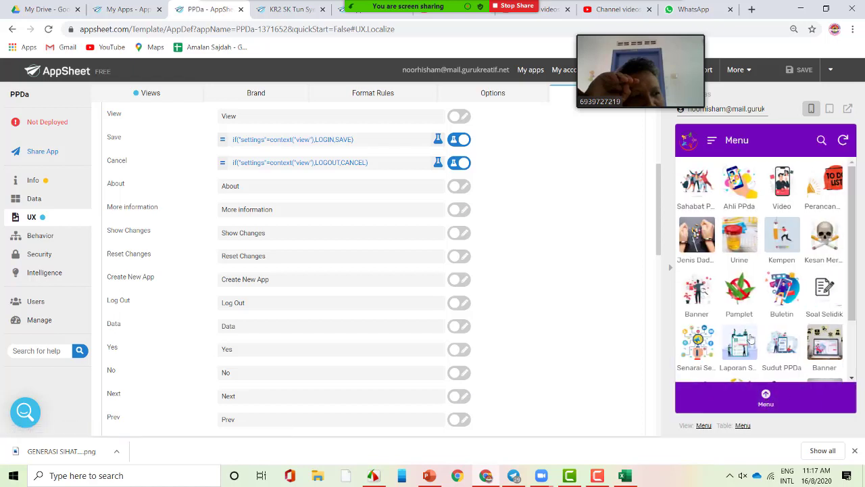
{"action": "left_click", "coordinate": [712, 140]}
{"action": "left_click", "coordinate": [721, 363]}
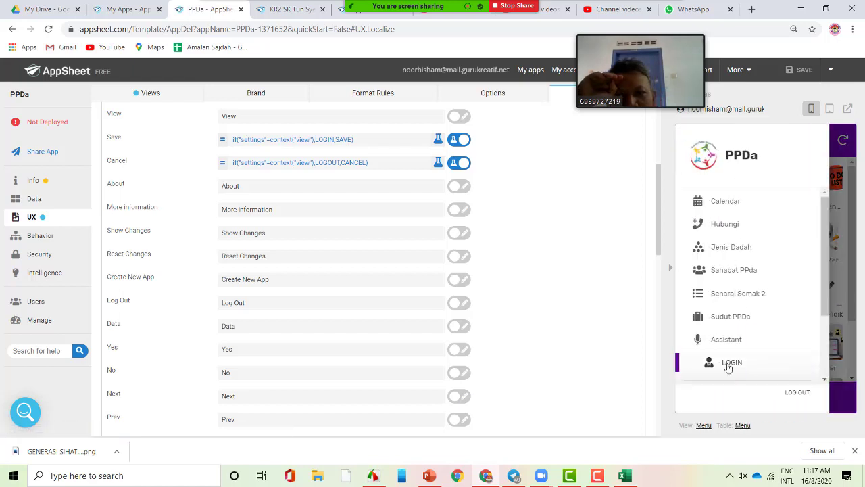
{"action": "left_click", "coordinate": [815, 396]}
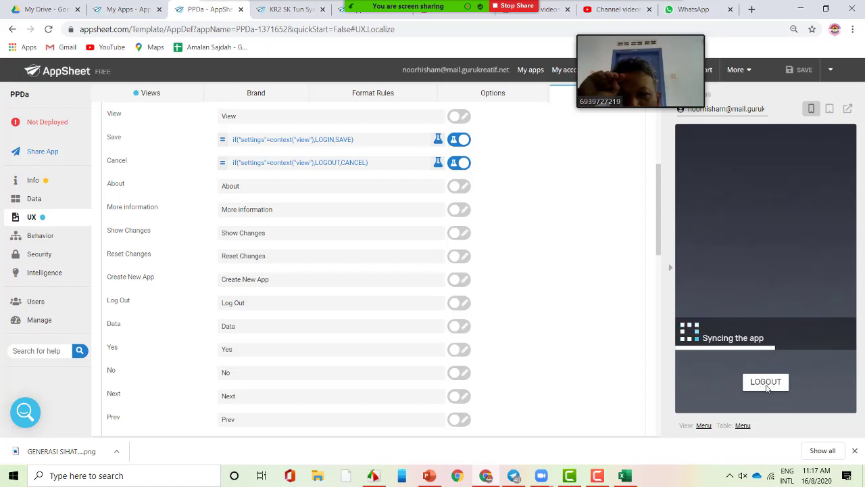
- Reopen LOGIN, enter a name and a password, and submit the form
{"action": "left_click", "coordinate": [690, 140]}
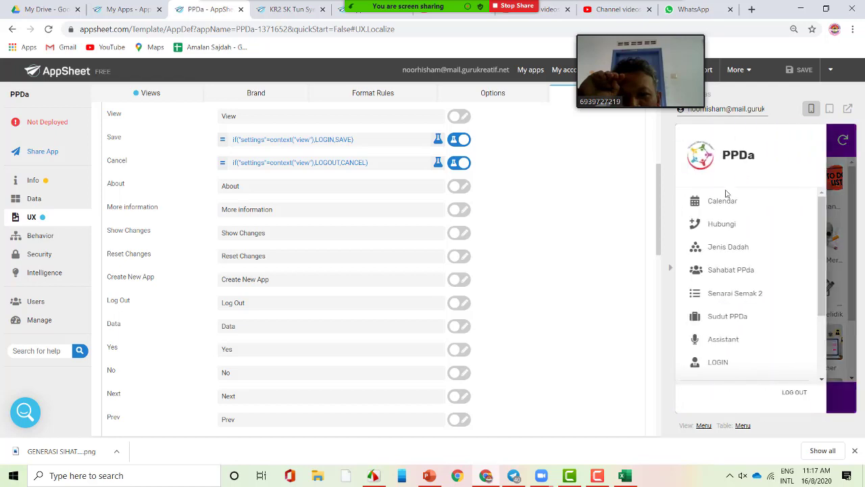
{"action": "left_click", "coordinate": [720, 363]}
{"action": "left_click", "coordinate": [722, 220]}
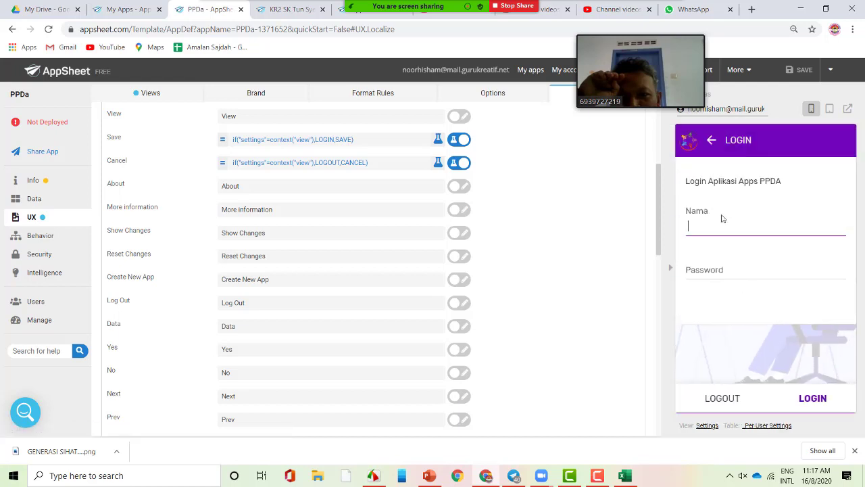
{"action": "type", "text": "NAMALAIN"}
{"action": "key", "text": "Tab"}
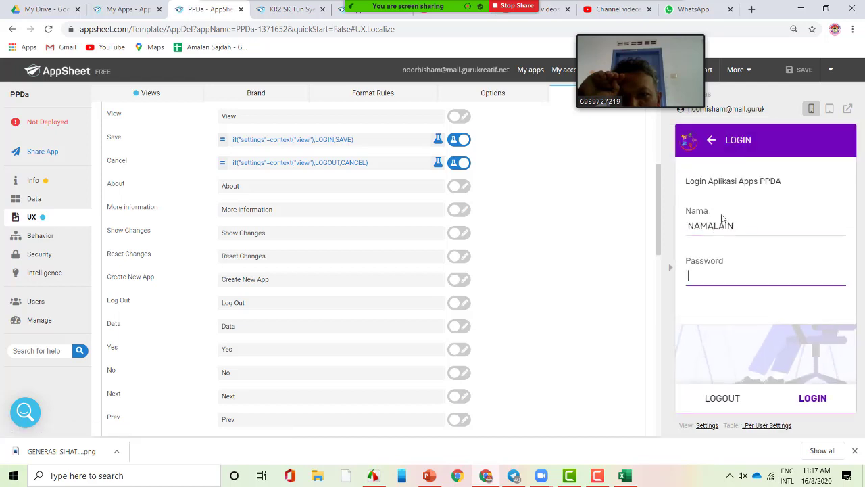
{"action": "type", "text": "1234"}
{"action": "left_click", "coordinate": [808, 399]}
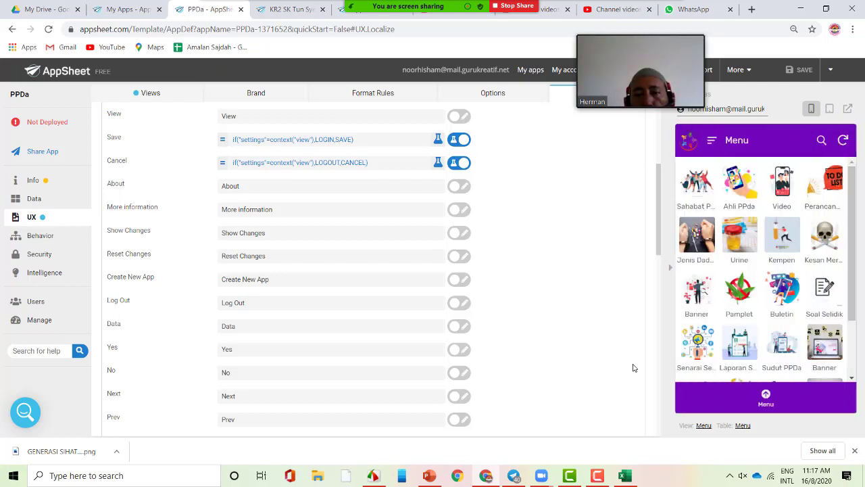
- Open the Sahabat PPDa list in the preview and go back to the Menu grid
{"action": "left_click", "coordinate": [711, 177]}
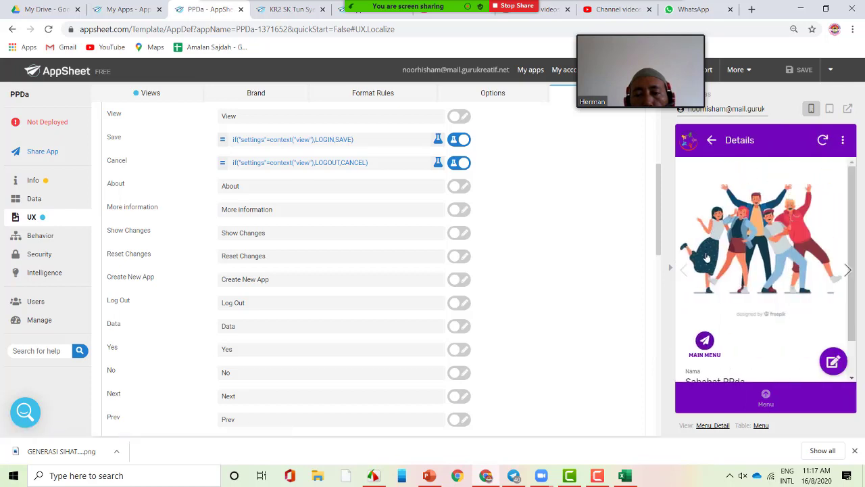
{"action": "left_click", "coordinate": [704, 341]}
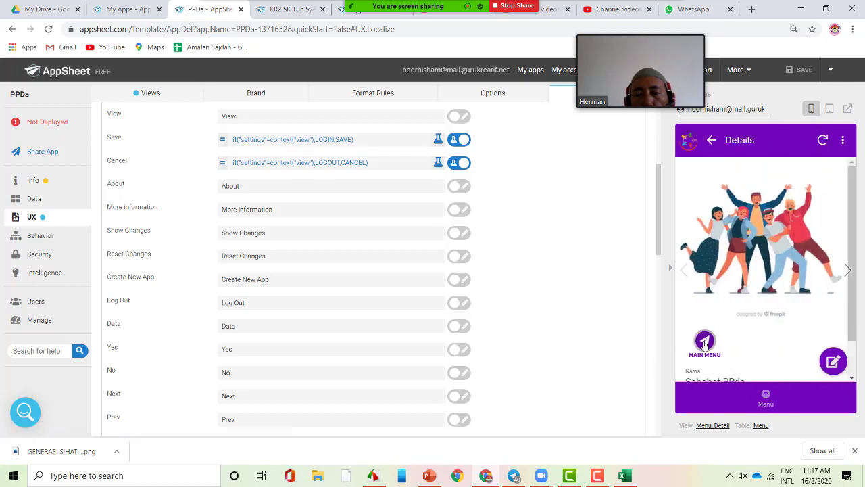
{"action": "left_click", "coordinate": [710, 142]}
{"action": "left_click", "coordinate": [710, 142]}
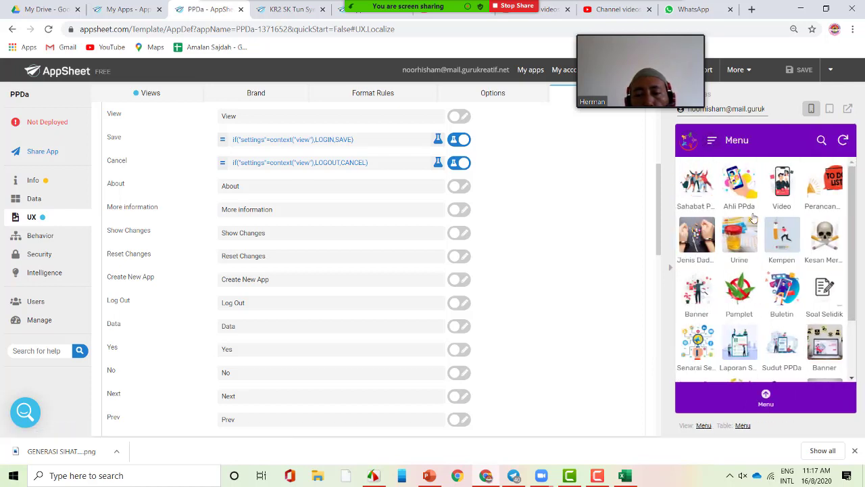
{"action": "scroll", "coordinate": [760, 308], "scroll_direction": "down", "scroll_amount": 2}
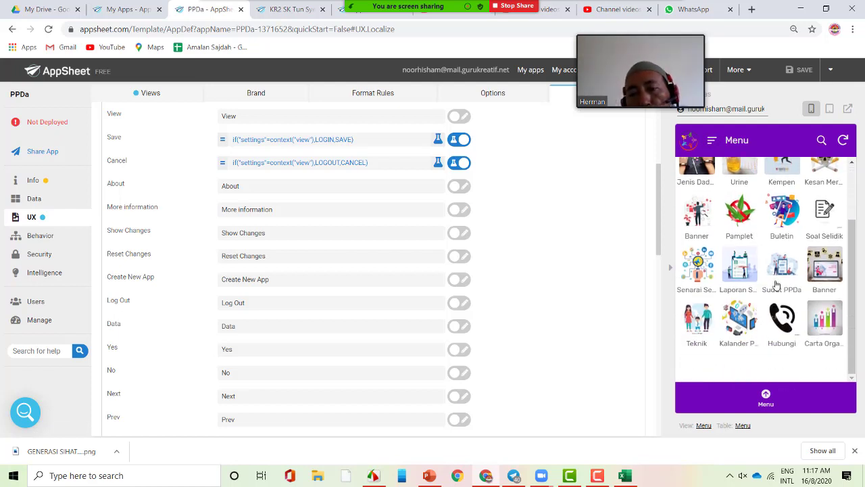
- Open LOGIN from the drawer, select the Nama and Password values, then go to Data Tables
{"action": "left_click", "coordinate": [712, 140]}
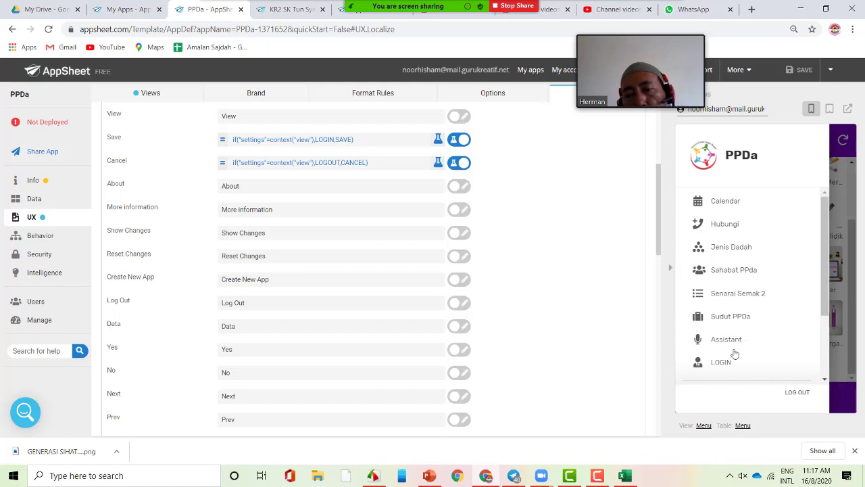
{"action": "scroll", "coordinate": [735, 354], "scroll_direction": "down", "scroll_amount": 3}
{"action": "left_click", "coordinate": [717, 265]}
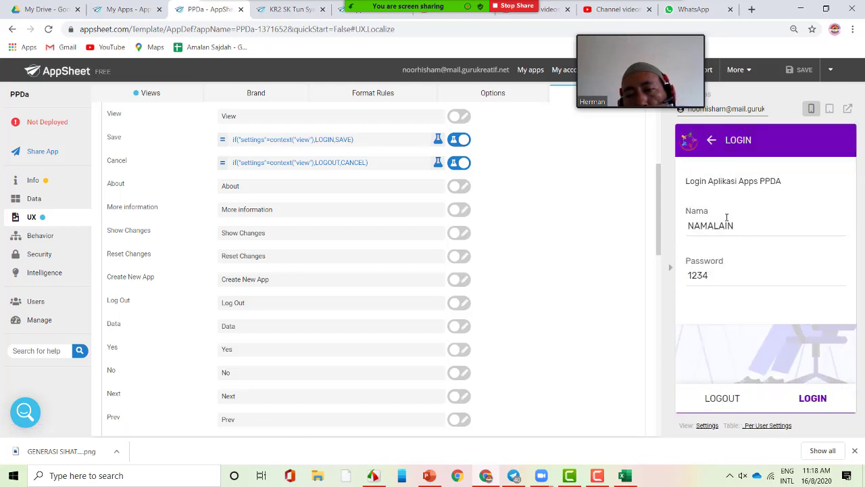
{"action": "double_click", "coordinate": [749, 225]}
{"action": "double_click", "coordinate": [730, 275]}
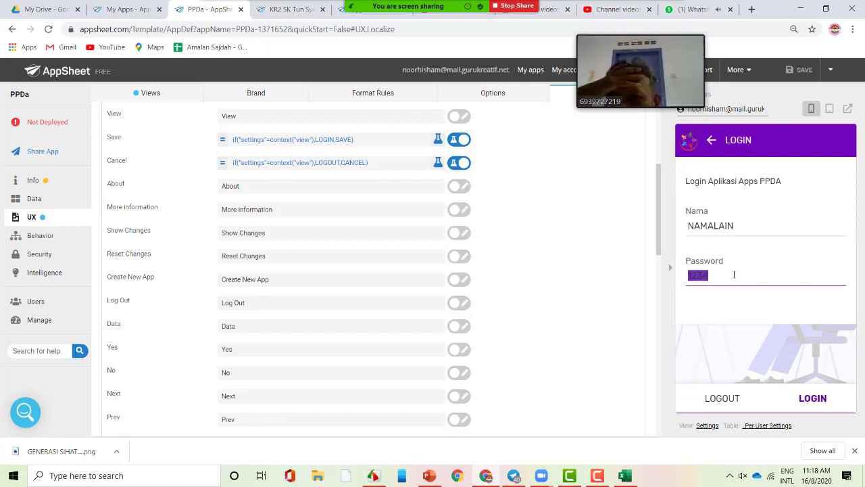
{"action": "left_click", "coordinate": [63, 198]}
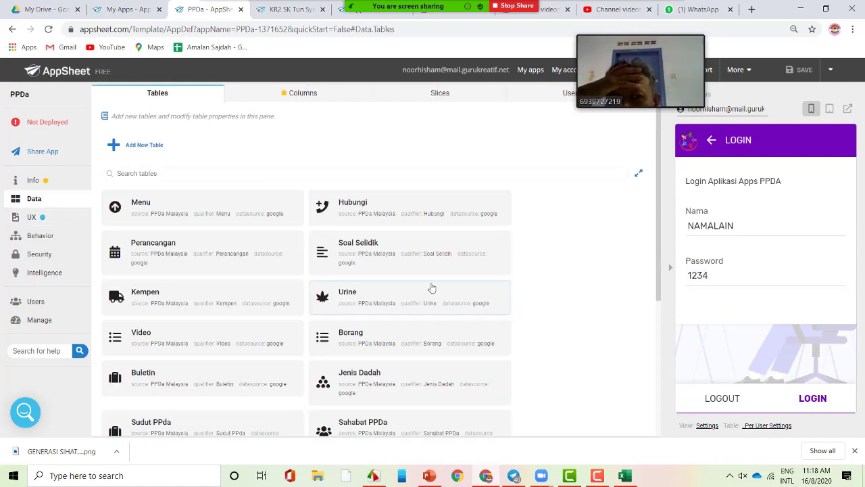
- Check the Password and Nama fields, tap LOGOUT in the preview, then stop screen sharing
{"action": "scroll", "coordinate": [436, 297], "scroll_direction": "down", "scroll_amount": 2}
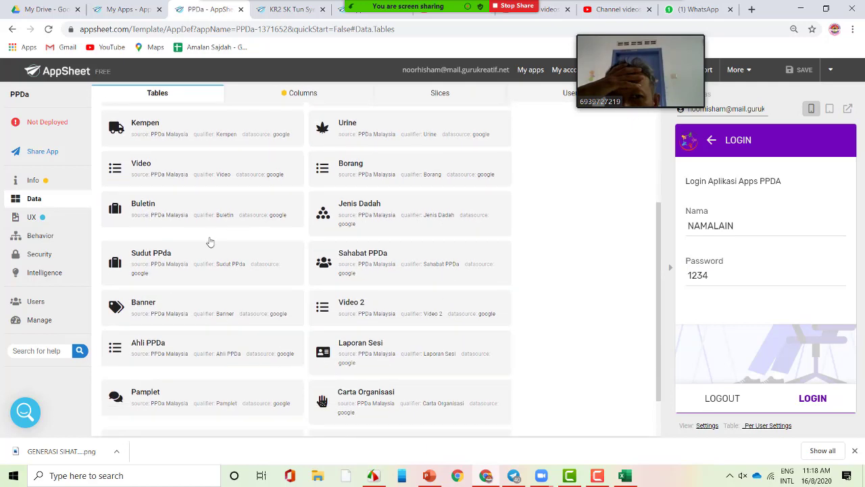
{"action": "scroll", "coordinate": [290, 222], "scroll_direction": "up", "scroll_amount": 3}
{"action": "left_click", "coordinate": [738, 281]}
{"action": "left_click", "coordinate": [734, 279]}
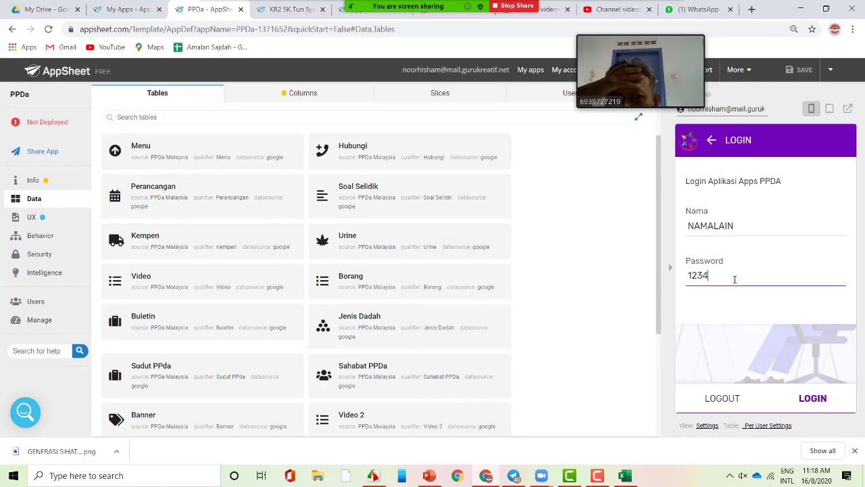
{"action": "left_click", "coordinate": [741, 229]}
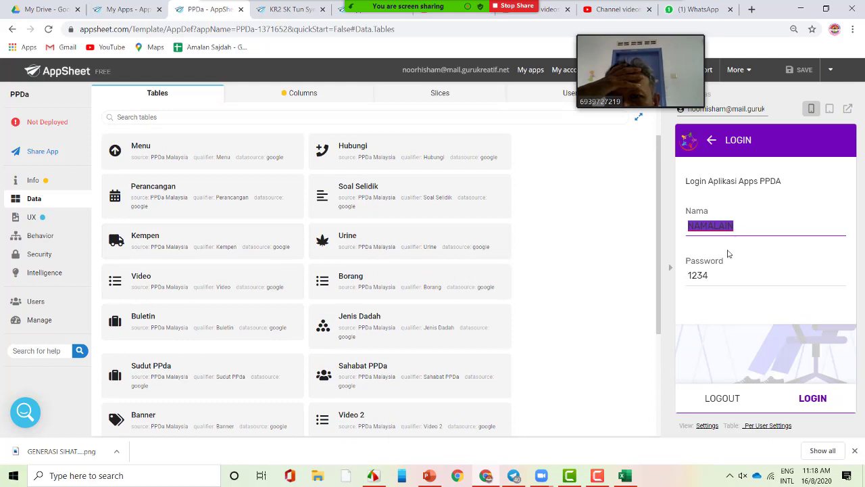
{"action": "left_click", "coordinate": [727, 402]}
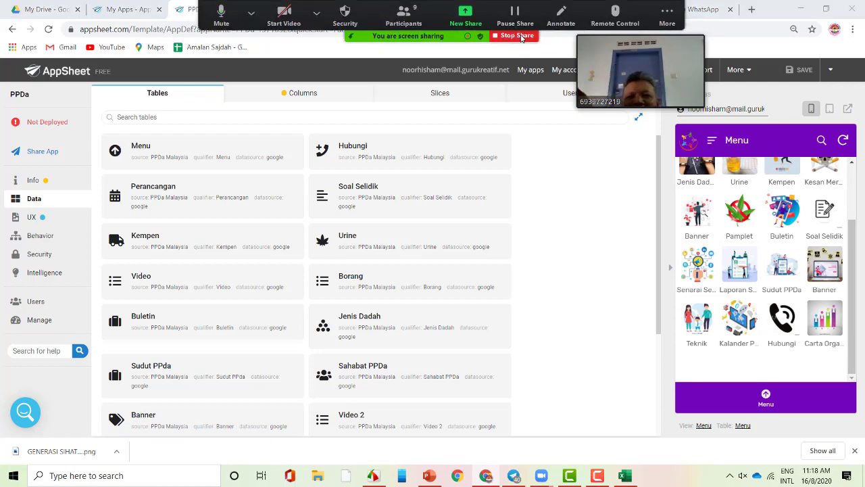
{"action": "left_click", "coordinate": [522, 34]}
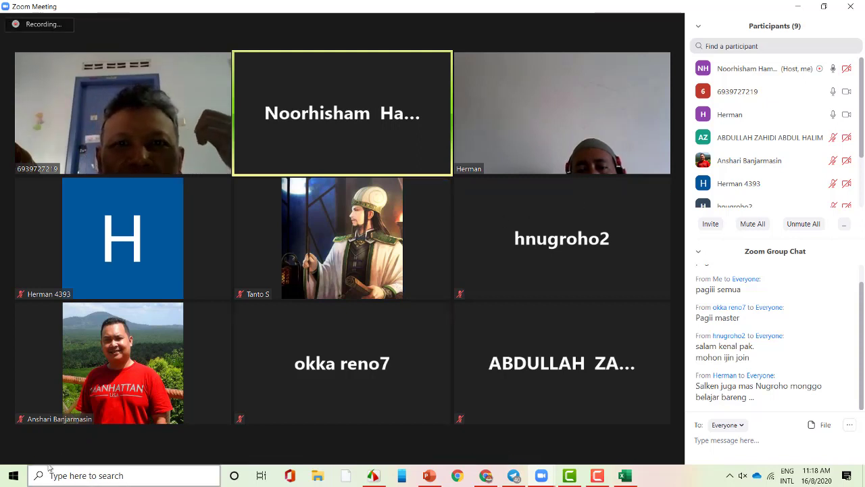
- Mute your own microphone in the Zoom meeting, glancing at the share options list along the way
{"action": "left_click", "coordinate": [28, 447]}
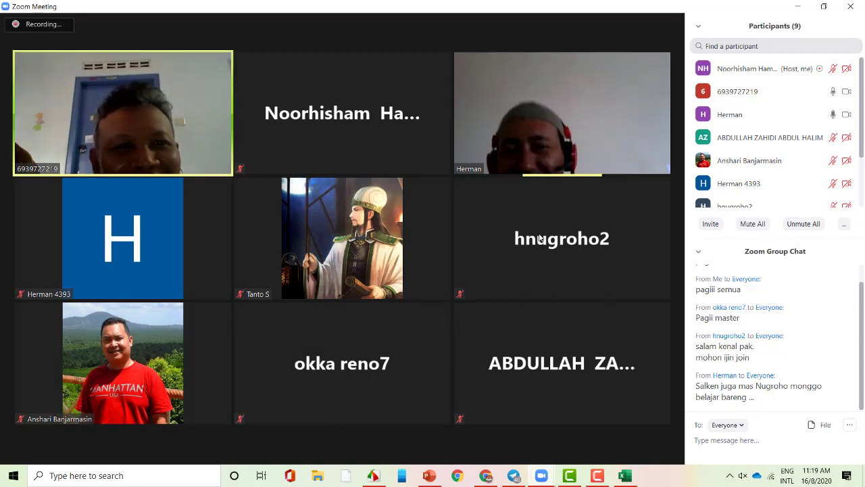
{"action": "mouse_move", "coordinate": [448, 25]}
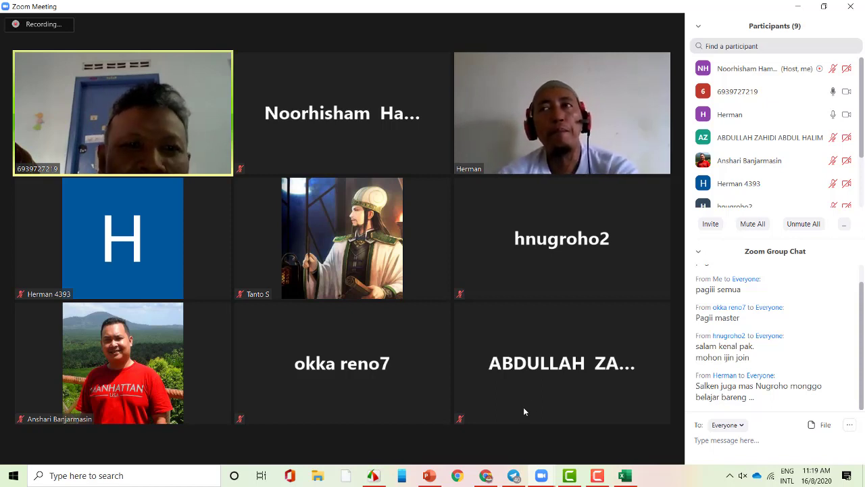
{"action": "mouse_move", "coordinate": [501, 33]}
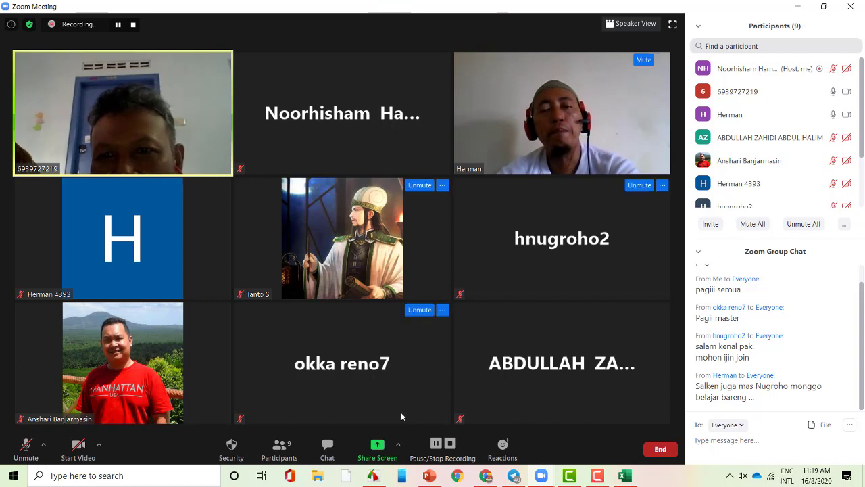
{"action": "left_click", "coordinate": [400, 452]}
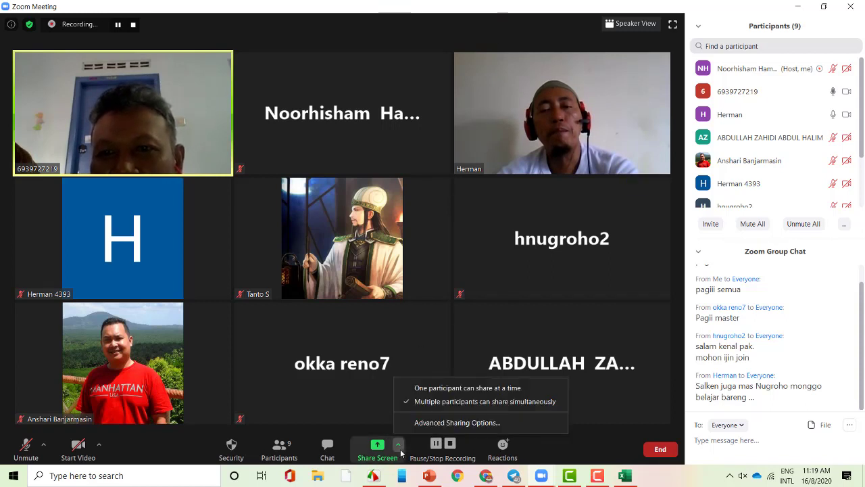
{"action": "left_click", "coordinate": [426, 4]}
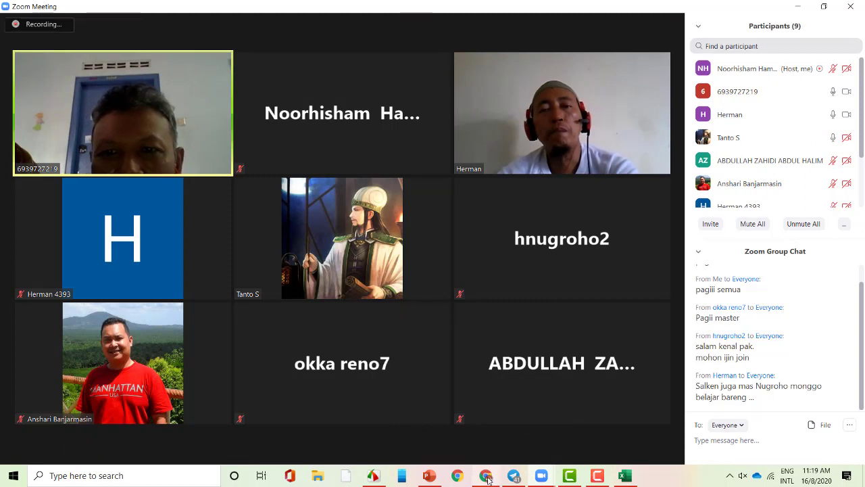
{"action": "mouse_move", "coordinate": [488, 479]}
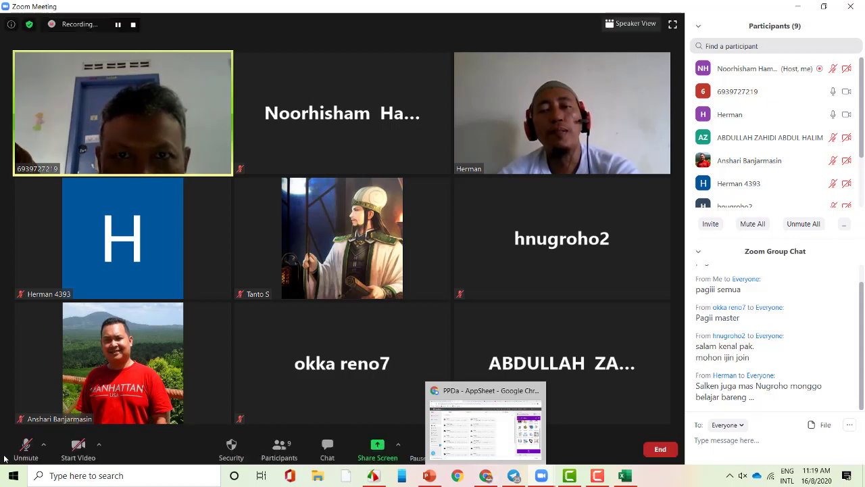
{"action": "mouse_move", "coordinate": [165, 358]}
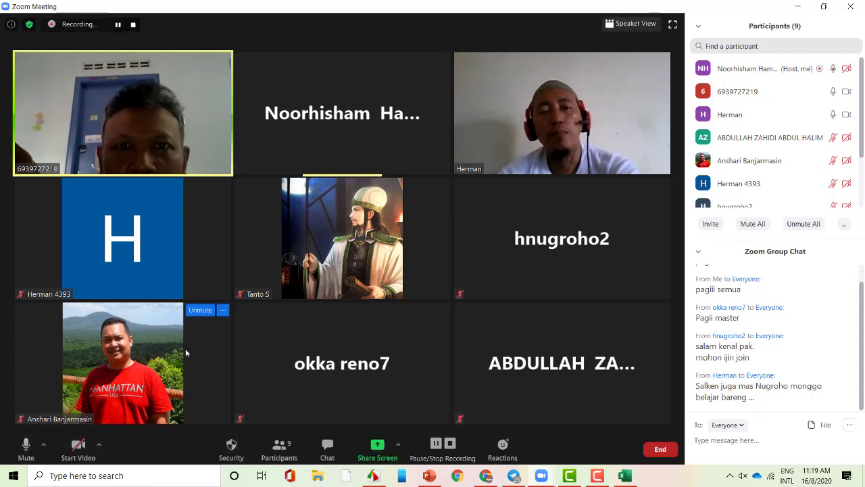
{"action": "left_click", "coordinate": [20, 454]}
{"action": "mouse_move", "coordinate": [222, 408]}
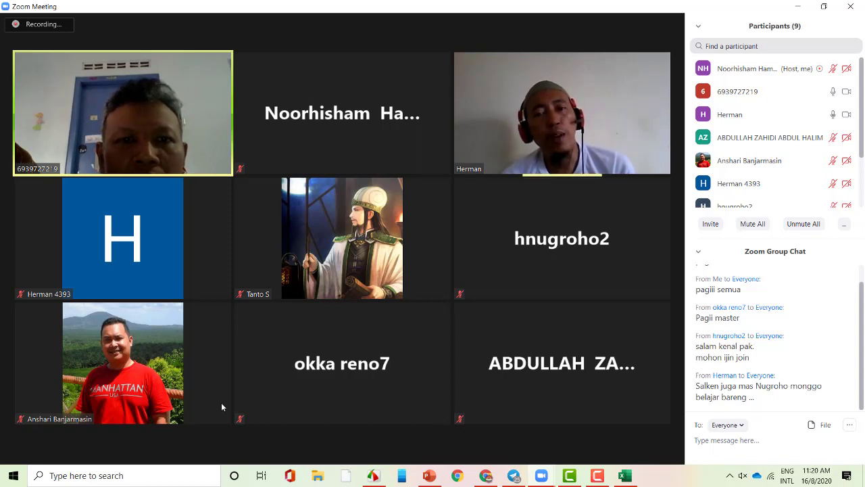
- Browse the share picker's Whiteboard, Camtasia, PowerPoint and PPDa AppSheet tiles, then close it without sharing
{"action": "left_click", "coordinate": [397, 446]}
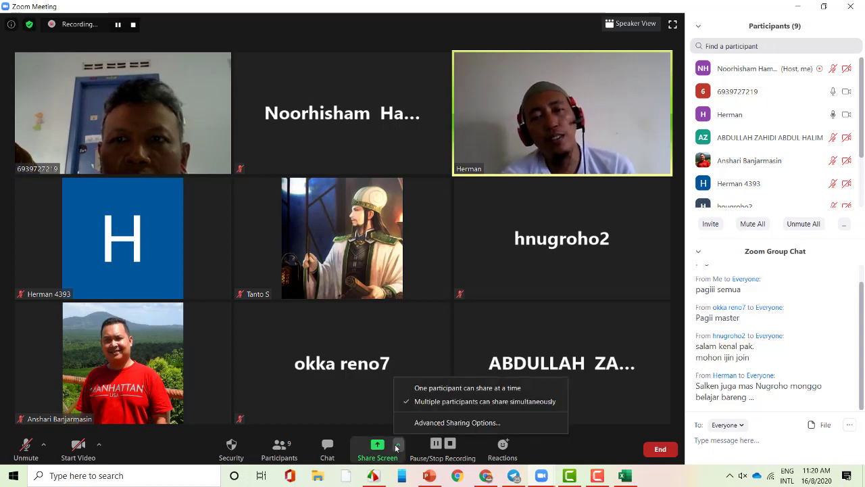
{"action": "left_click", "coordinate": [377, 447]}
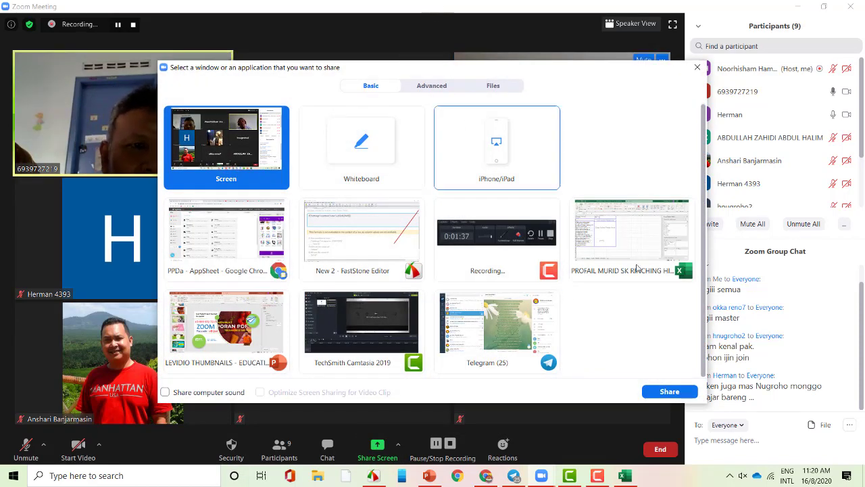
{"action": "left_click", "coordinate": [697, 67]}
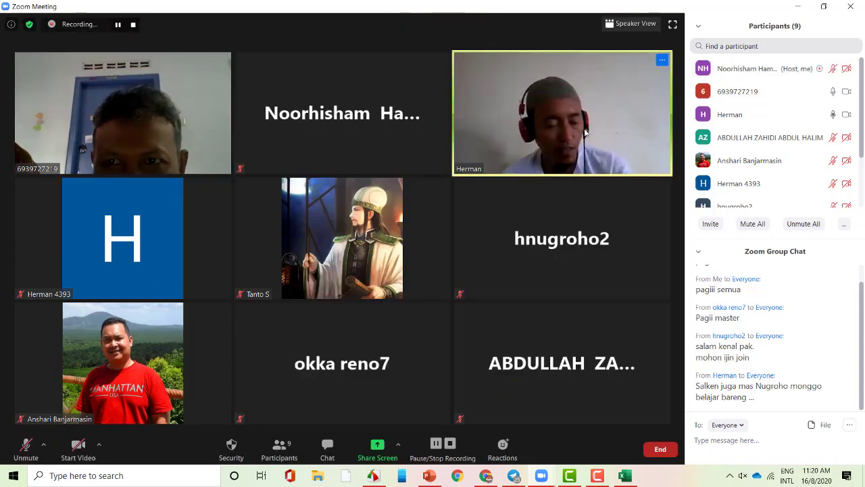
{"action": "left_click", "coordinate": [377, 449]}
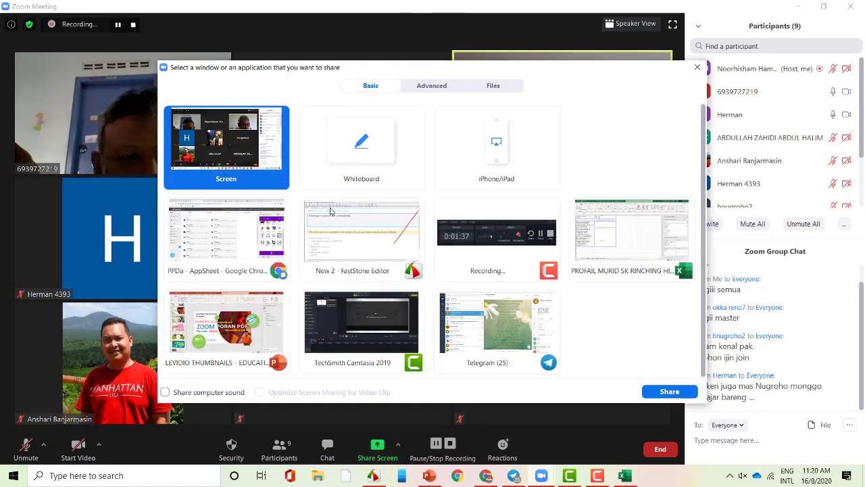
{"action": "left_click", "coordinate": [363, 156]}
{"action": "left_click", "coordinate": [372, 332]}
{"action": "left_click", "coordinate": [252, 332]}
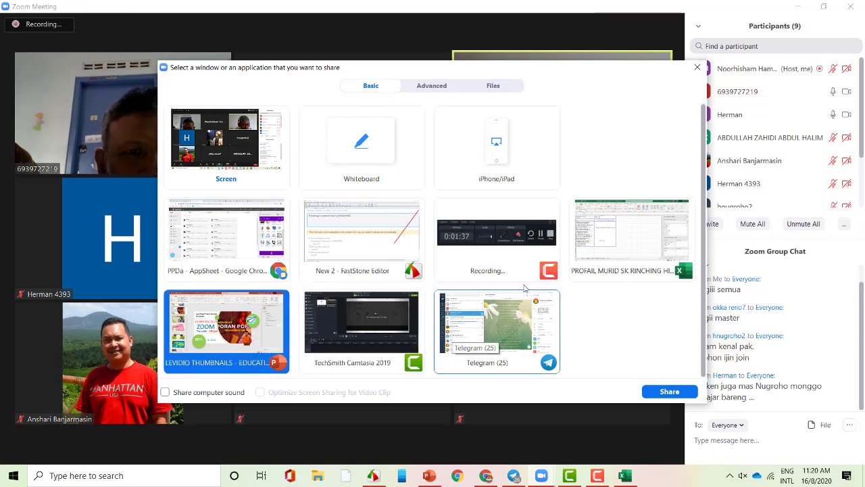
{"action": "left_click", "coordinate": [257, 234]}
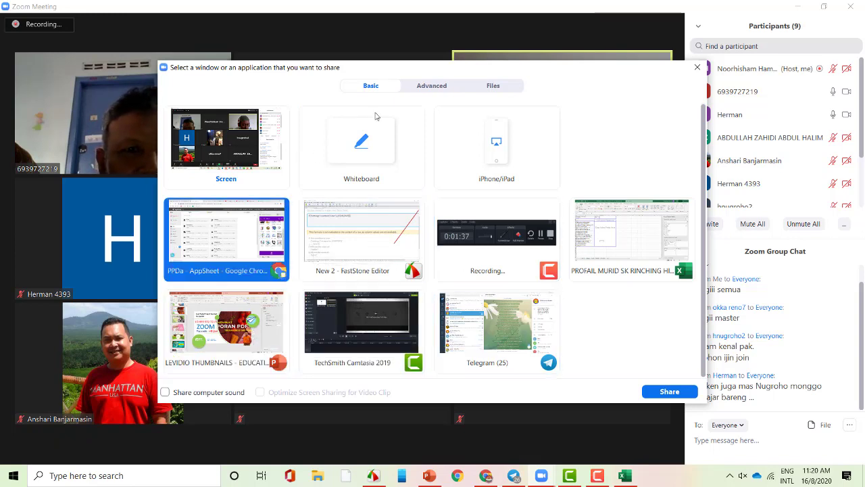
{"action": "left_click", "coordinate": [697, 67]}
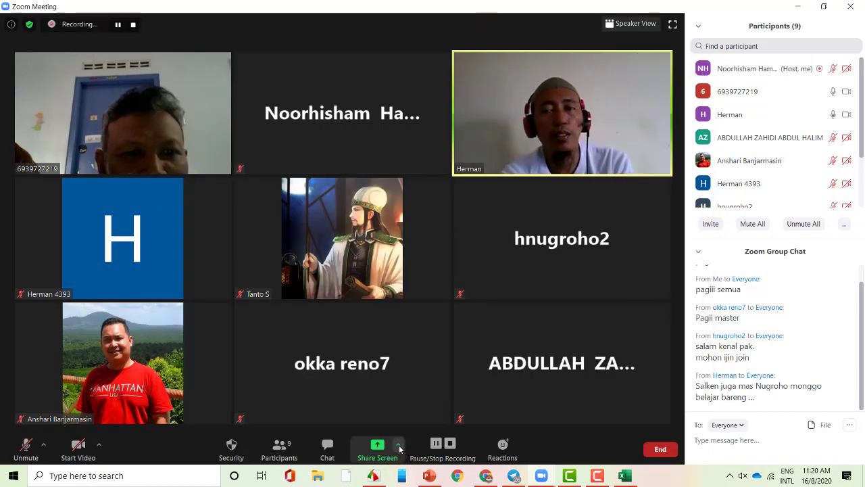
- Switch sharing from one participant to multiple participants, then bring up Advanced Sharing Options
{"action": "left_click", "coordinate": [399, 447]}
{"action": "left_click", "coordinate": [437, 390]}
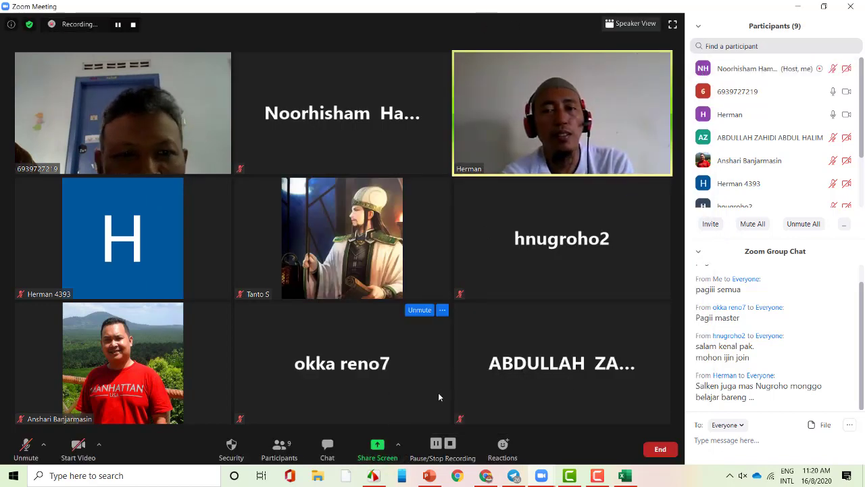
{"action": "left_click", "coordinate": [398, 445]}
{"action": "left_click", "coordinate": [453, 404]}
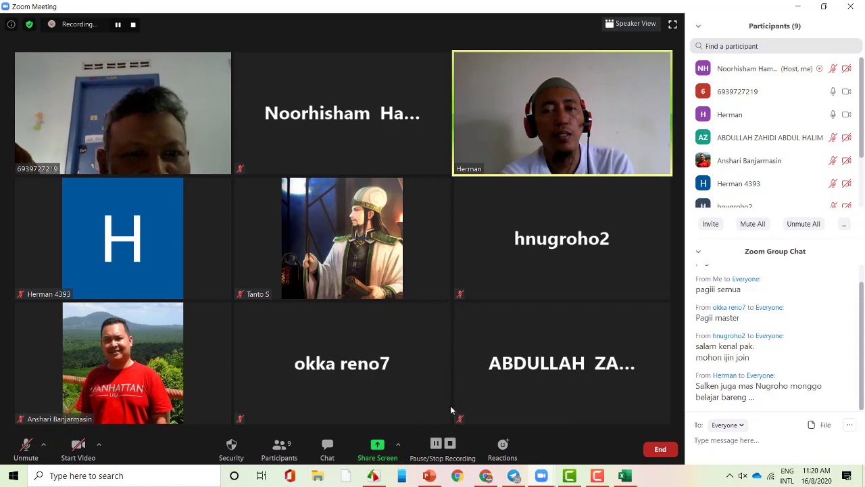
{"action": "left_click", "coordinate": [399, 444]}
{"action": "left_click", "coordinate": [425, 426]}
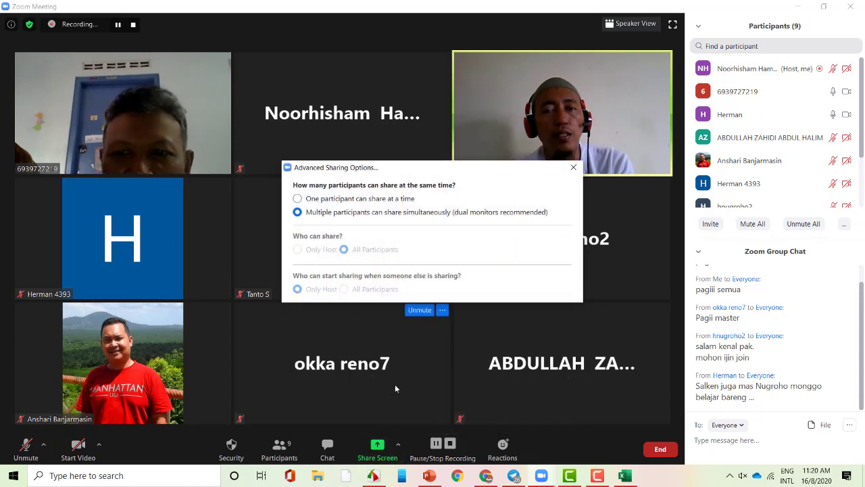
- Dismiss the cannot-minimize warning, pause recording, and close the share picker without sharing
{"action": "left_click", "coordinate": [417, 321]}
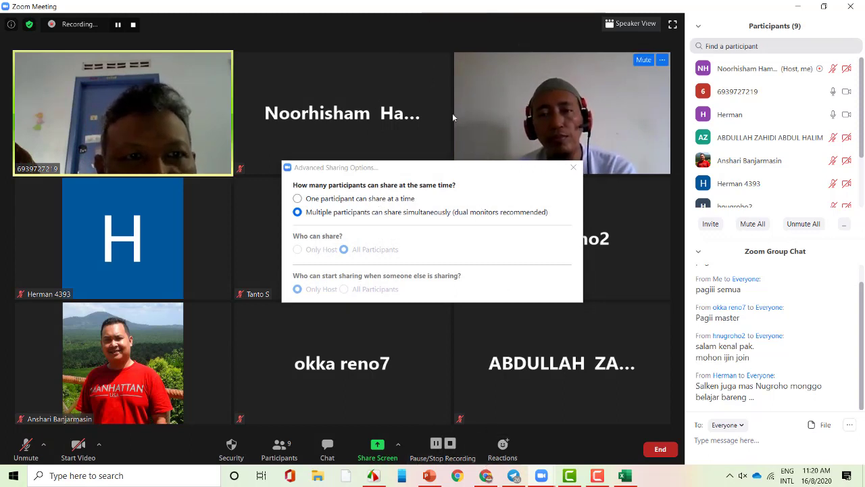
{"action": "left_click", "coordinate": [790, 5]}
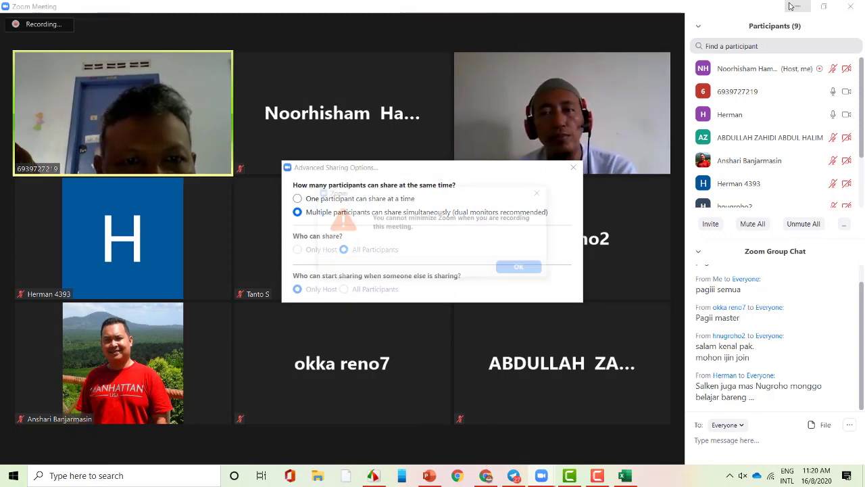
{"action": "left_click", "coordinate": [541, 192]}
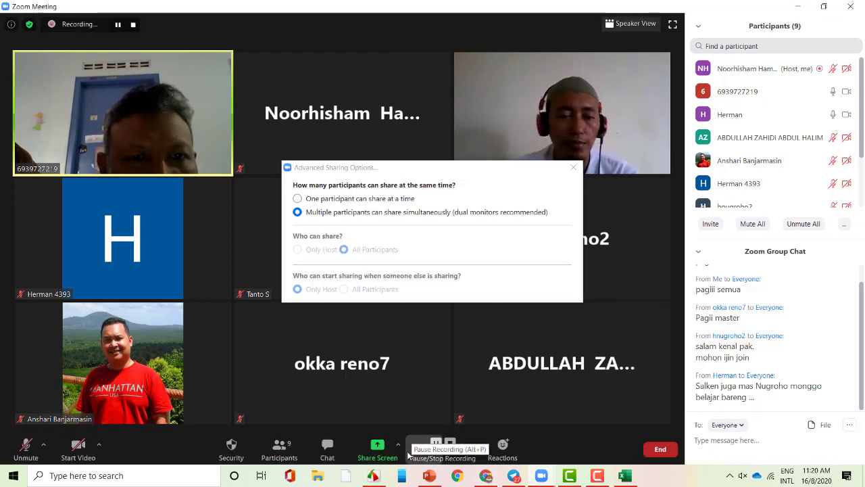
{"action": "left_click", "coordinate": [436, 444]}
{"action": "left_click", "coordinate": [403, 455]}
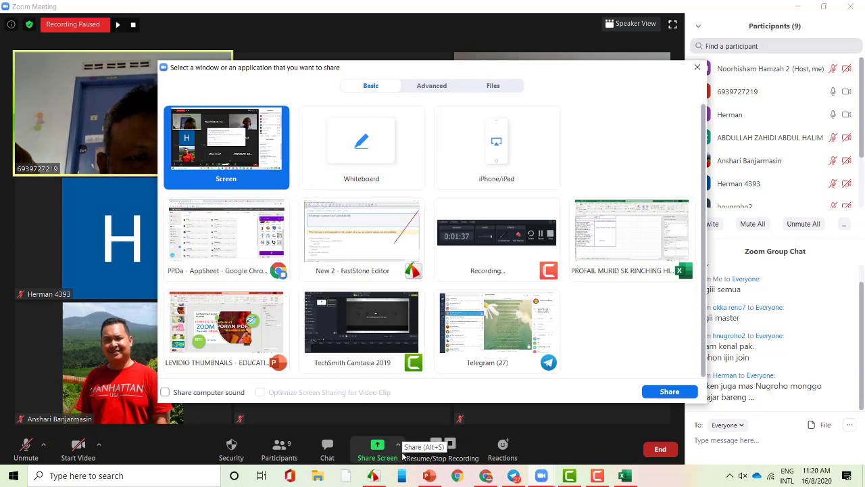
{"action": "left_click", "coordinate": [368, 355]}
{"action": "left_click", "coordinate": [259, 252]}
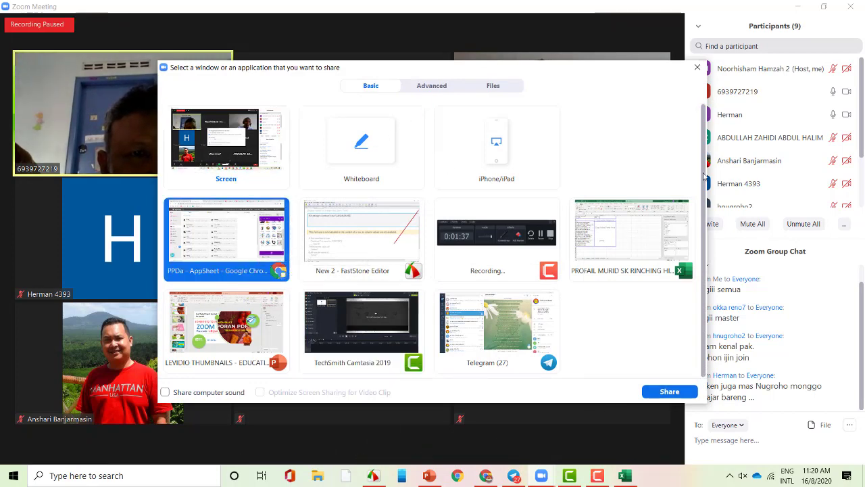
{"action": "left_click", "coordinate": [698, 67]}
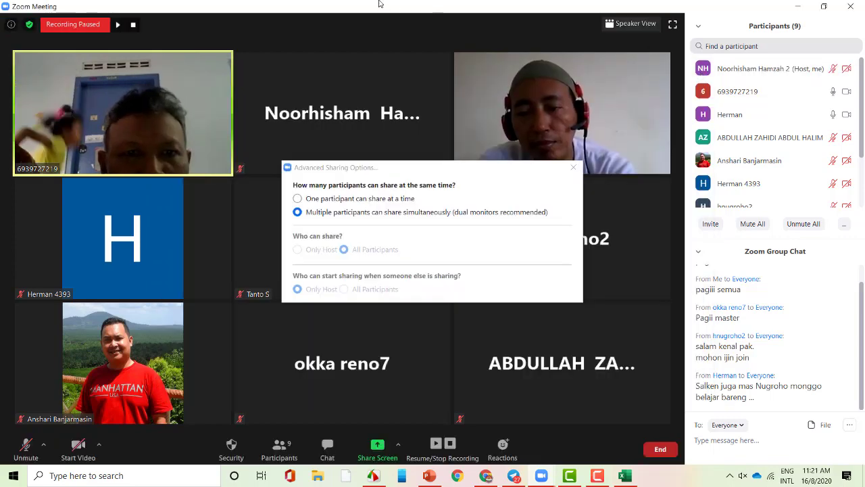
- Minimize Chrome and FastStone, close Advanced Sharing Options, and maximize the Zoom Meeting window
{"action": "double_click", "coordinate": [276, 13]}
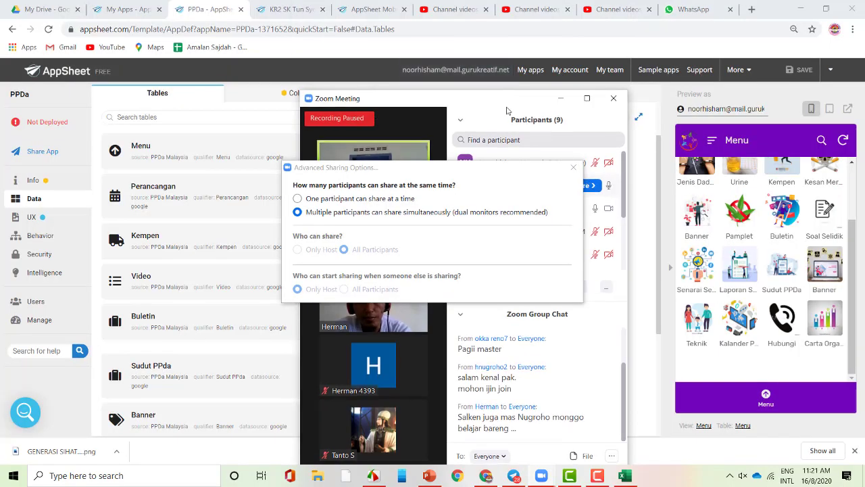
{"action": "left_click_drag", "start_coordinate": [499, 101], "coordinate": [357, 69]}
{"action": "left_click", "coordinate": [801, 9]}
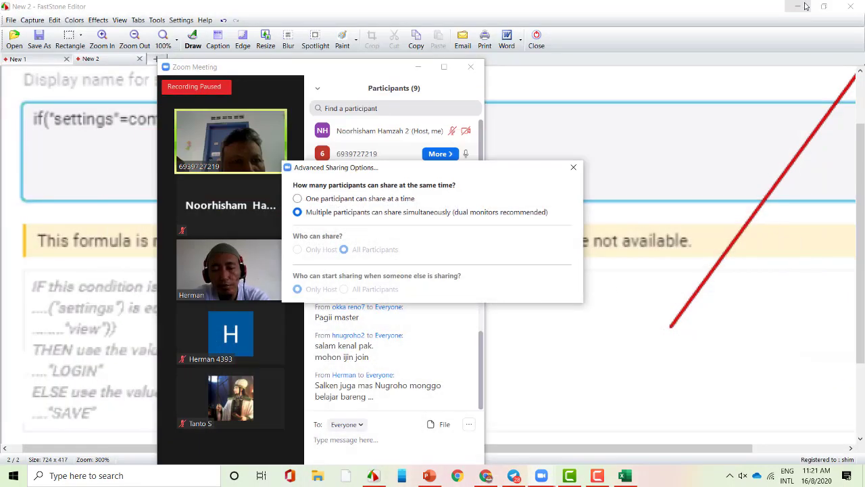
{"action": "left_click", "coordinate": [795, 6]}
{"action": "left_click_drag", "start_coordinate": [463, 177], "coordinate": [680, 110]}
{"action": "left_click", "coordinate": [785, 100]}
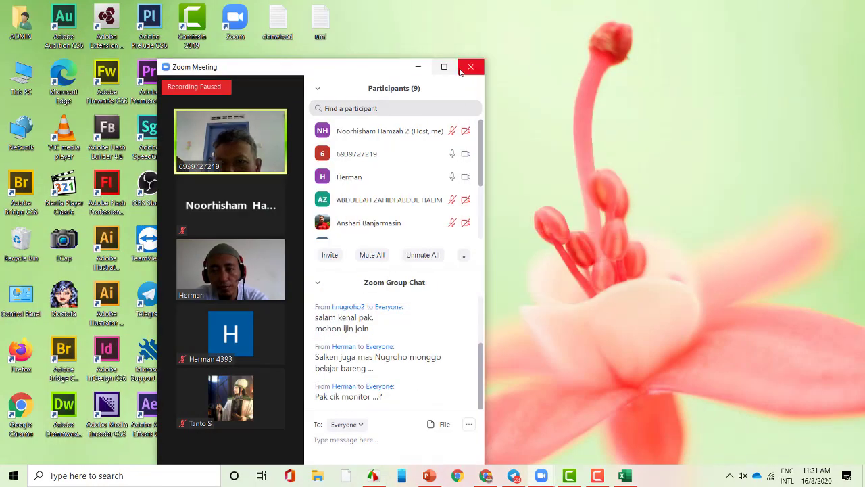
{"action": "left_click", "coordinate": [446, 67]}
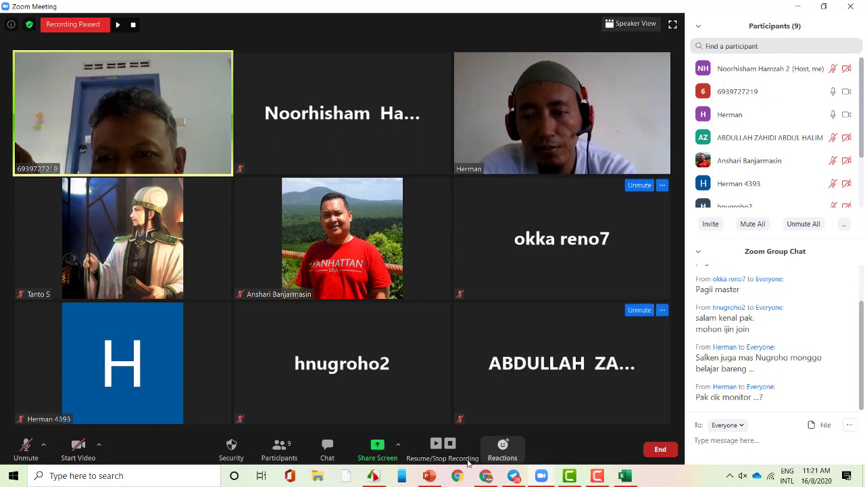
- Unmute your microphone while Advanced Sharing Options is open, then close that dialog
{"action": "left_click", "coordinate": [398, 446]}
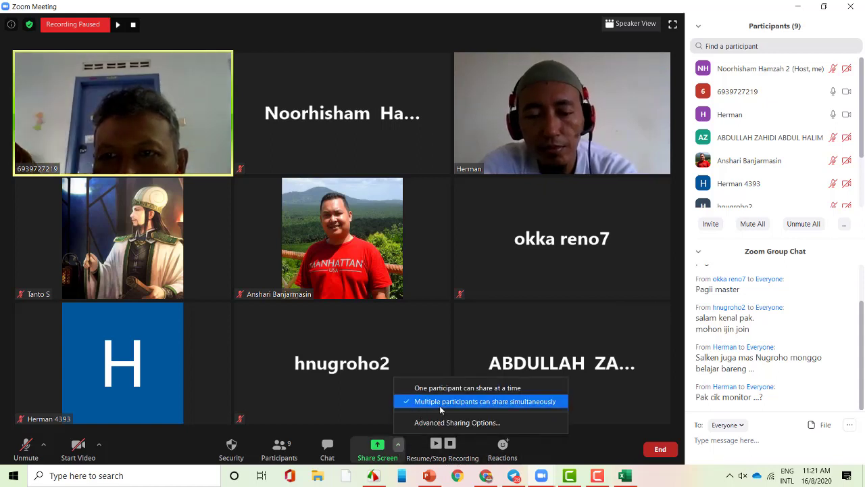
{"action": "left_click", "coordinate": [457, 422]}
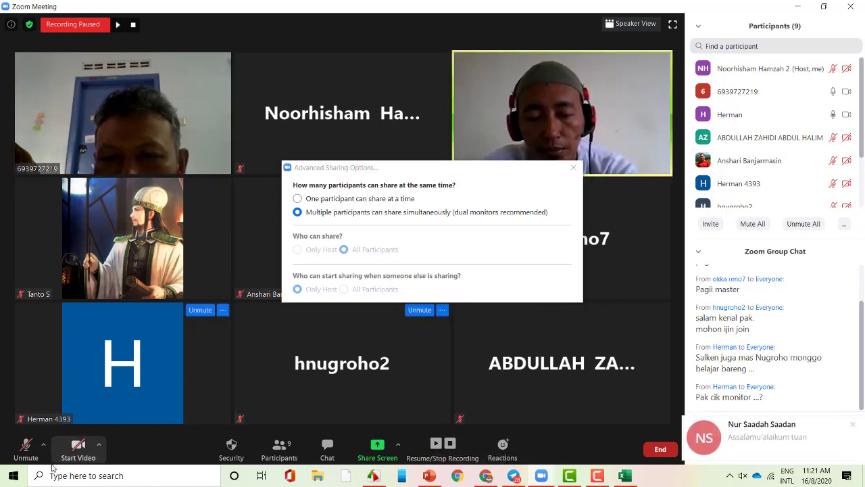
{"action": "left_click", "coordinate": [26, 446]}
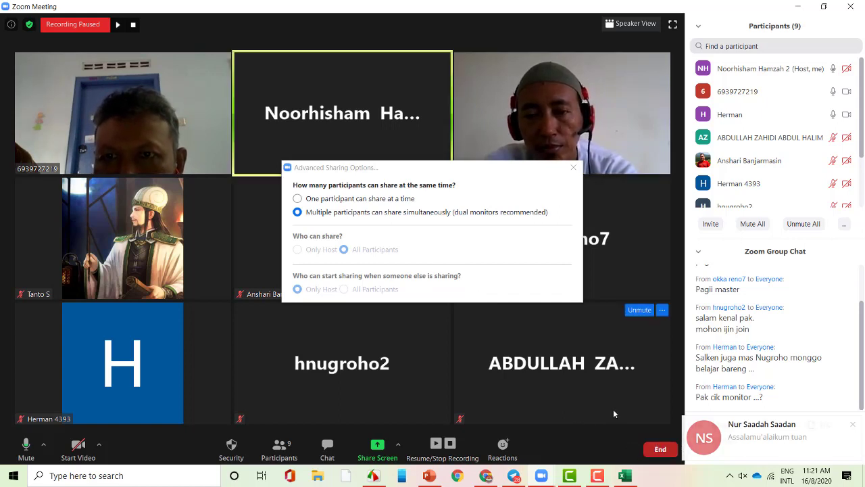
{"action": "left_click", "coordinate": [573, 167]}
- Check the window picker and Advanced Sharing Options again, closing both without changes
{"action": "left_click", "coordinate": [377, 450]}
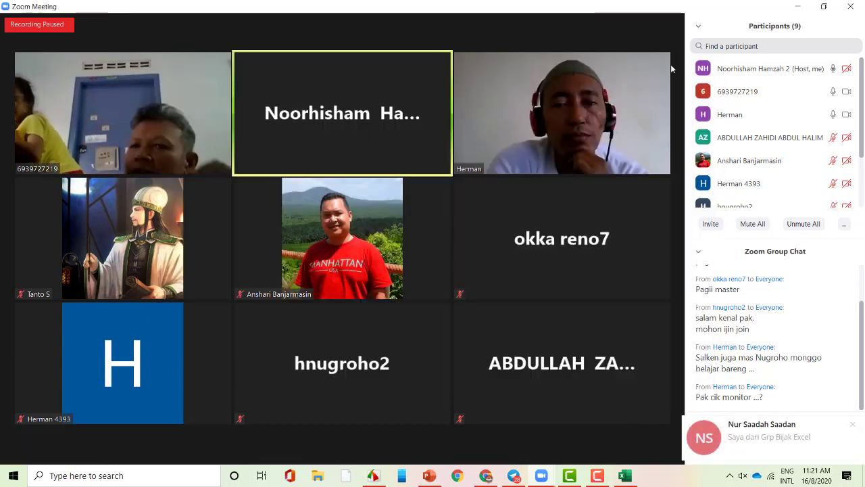
{"action": "left_click", "coordinate": [698, 67]}
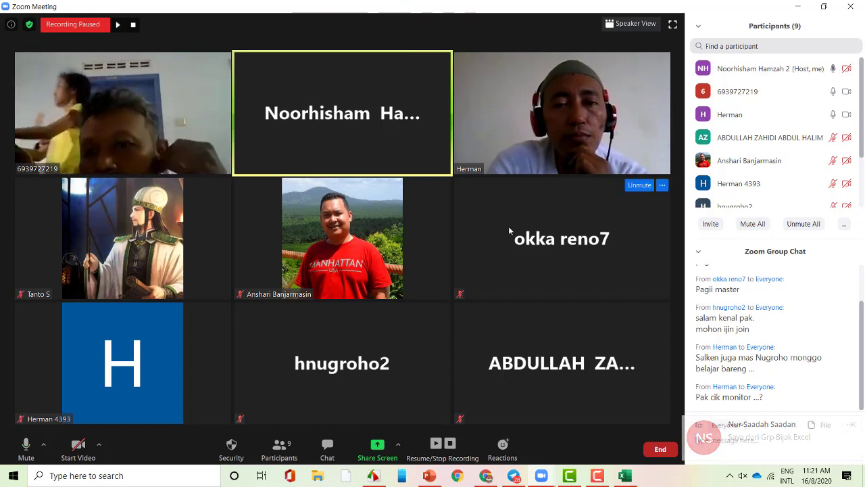
{"action": "left_click", "coordinate": [399, 444]}
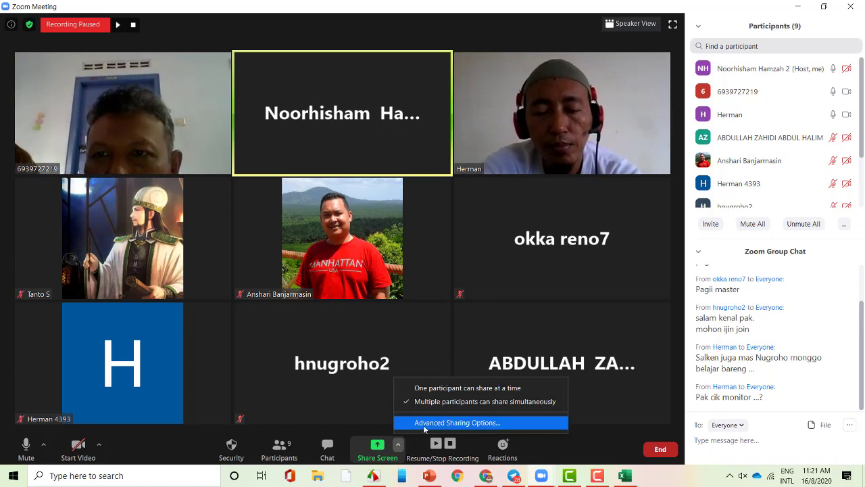
{"action": "left_click", "coordinate": [424, 422]}
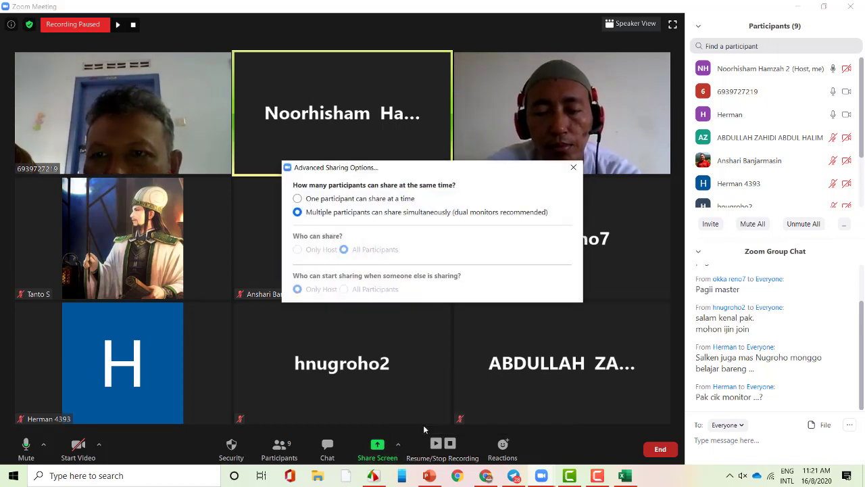
{"action": "left_click", "coordinate": [573, 167]}
- Look through the share sources: Whiteboard, iPhone/iPad, Excel, FastStone Editor and Camtasia
{"action": "left_click", "coordinate": [377, 447]}
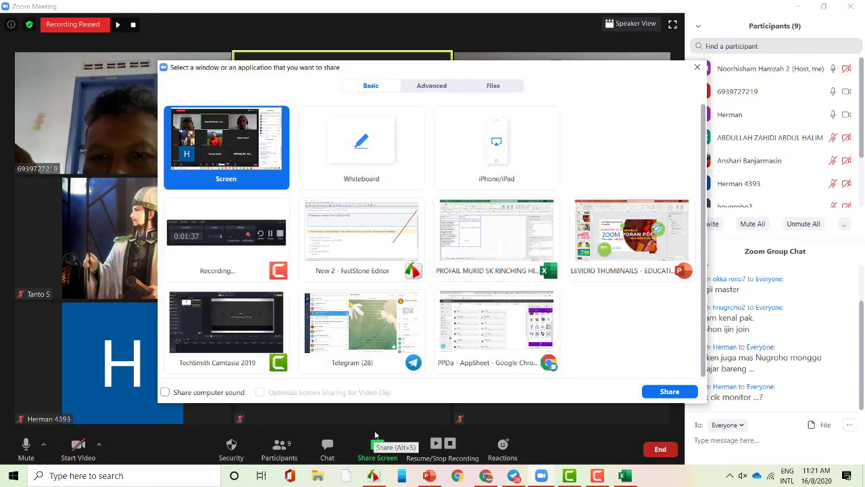
{"action": "left_click", "coordinate": [363, 181]}
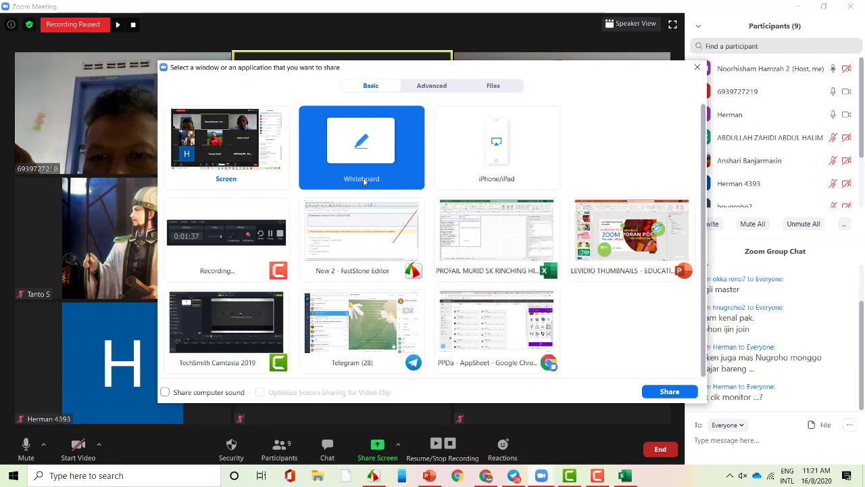
{"action": "left_click", "coordinate": [466, 177]}
{"action": "left_click", "coordinate": [497, 240]}
{"action": "left_click", "coordinate": [370, 263]}
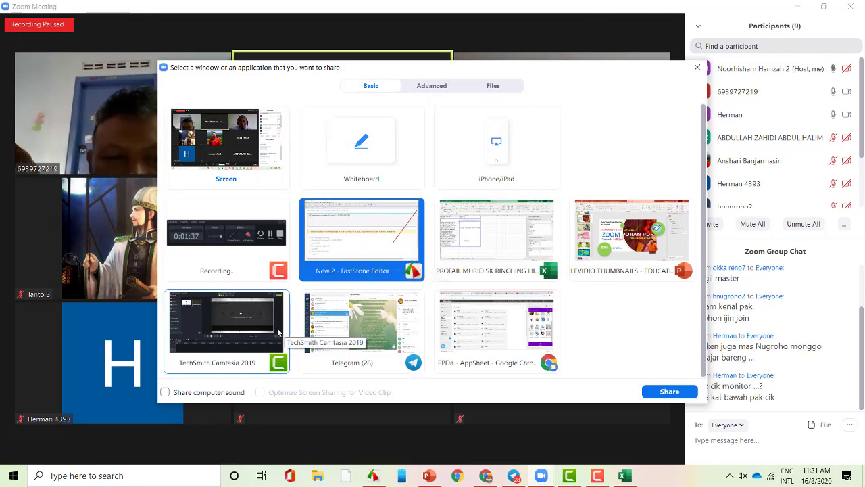
{"action": "left_click", "coordinate": [271, 328]}
- Share the PPDa AppSheet browser window with the meeting, then stop sharing
{"action": "left_click", "coordinate": [534, 324]}
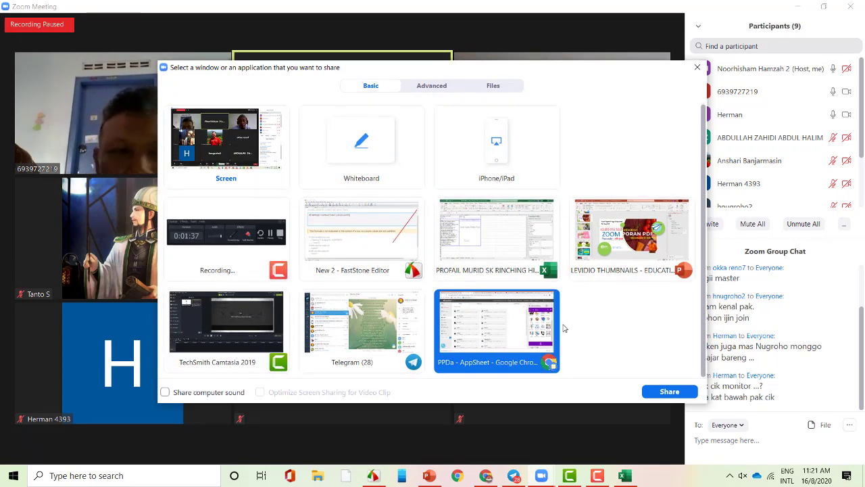
{"action": "left_click", "coordinate": [669, 392]}
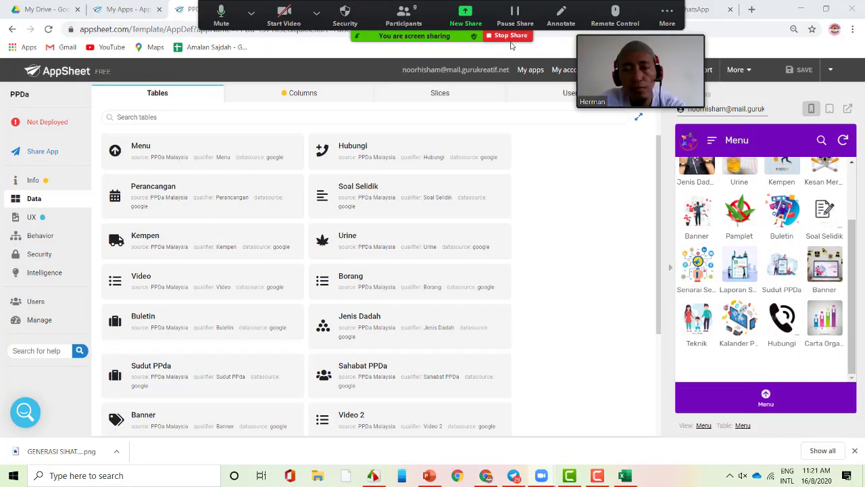
{"action": "left_click", "coordinate": [512, 35]}
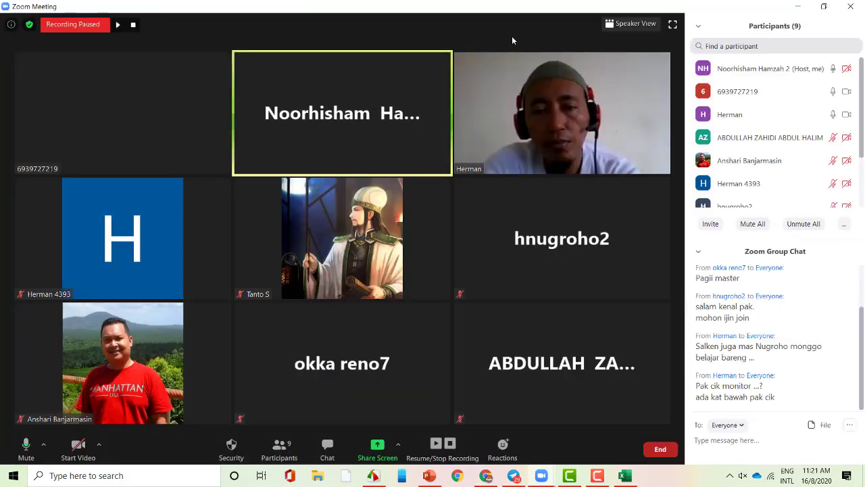
{"action": "left_click", "coordinate": [398, 444]}
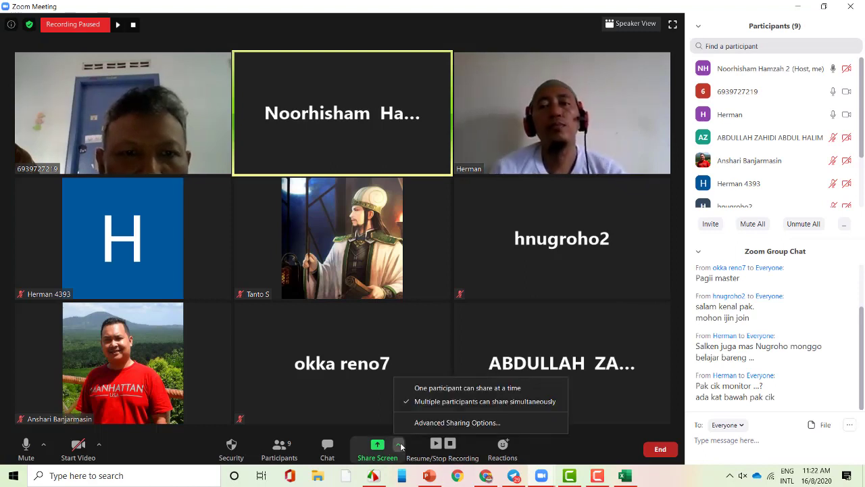
{"action": "left_click", "coordinate": [486, 32]}
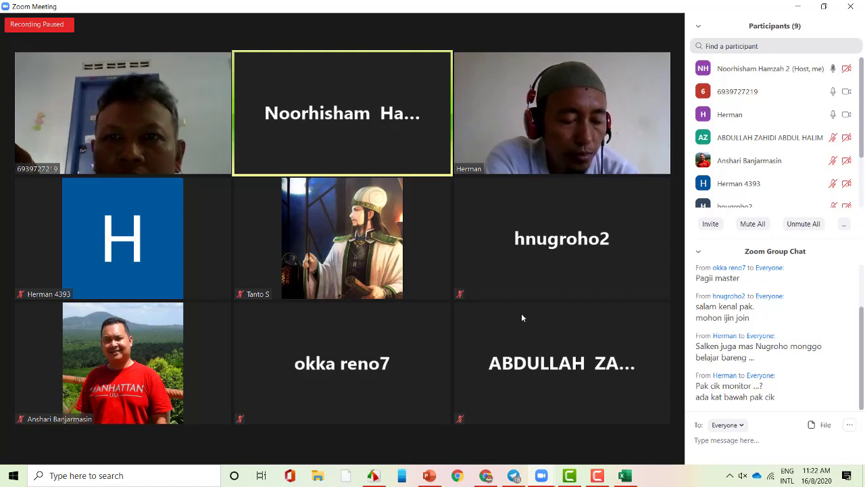
{"action": "mouse_move", "coordinate": [154, 153]}
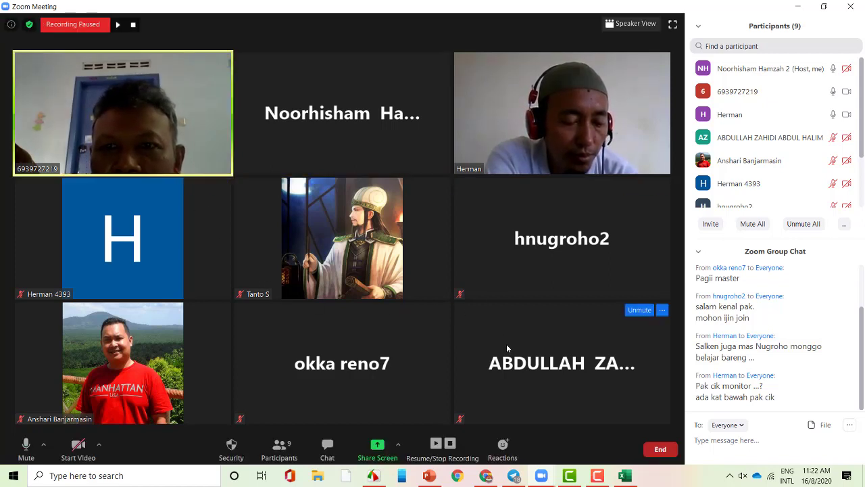
{"action": "left_click", "coordinate": [400, 449]}
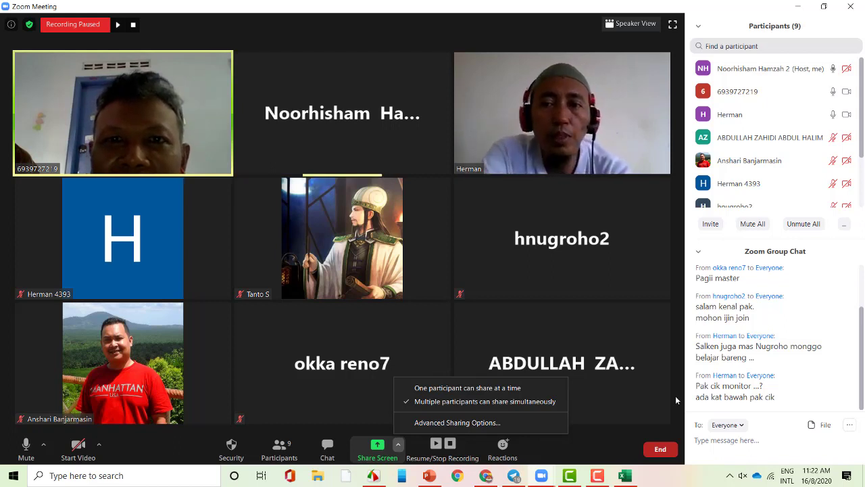
{"action": "mouse_move", "coordinate": [661, 309]}
{"action": "left_click", "coordinate": [453, 12]}
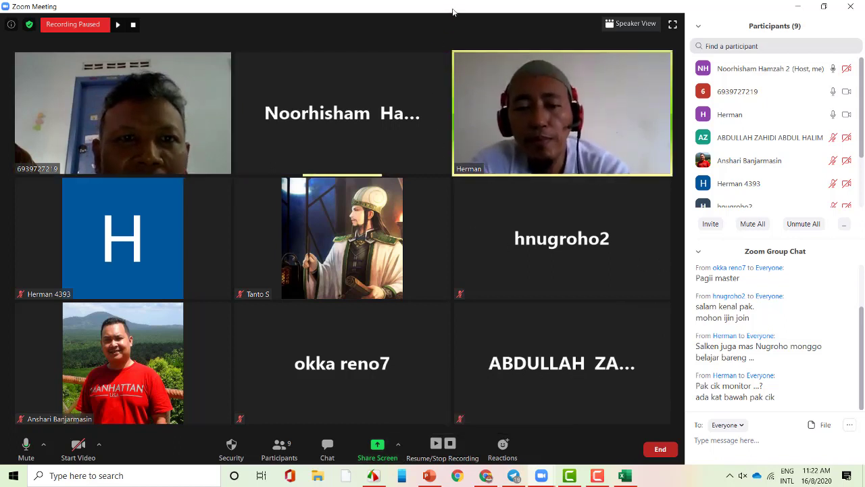
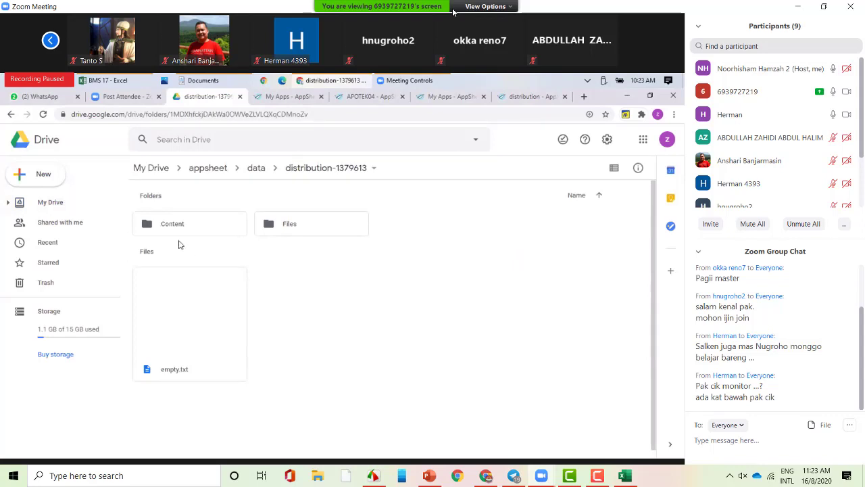
- Open invoice_BodyTemplate from the Content folder in Docs, then return to the Drive folder path
{"action": "double_click", "coordinate": [206, 228]}
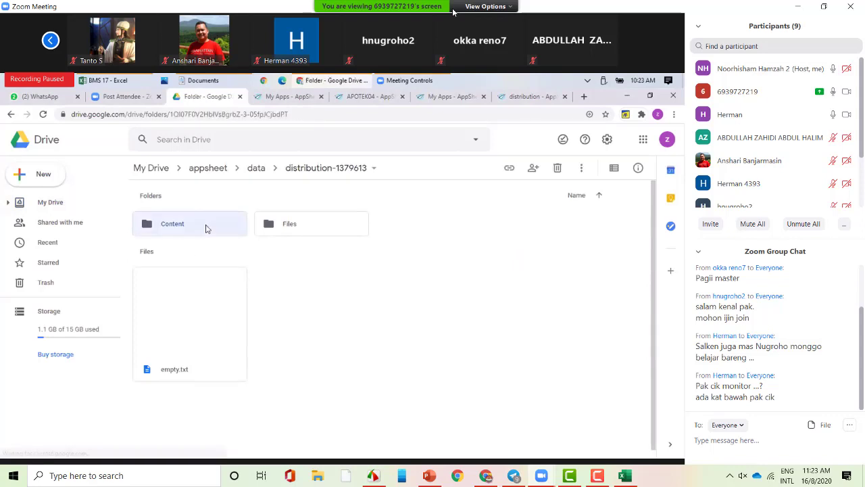
{"action": "double_click", "coordinate": [196, 280]}
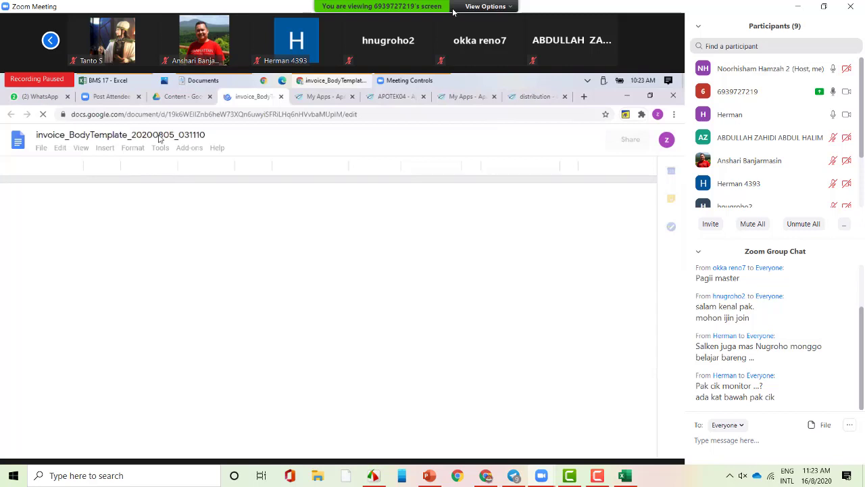
{"action": "key", "text": "ctrl+shift+Tab"}
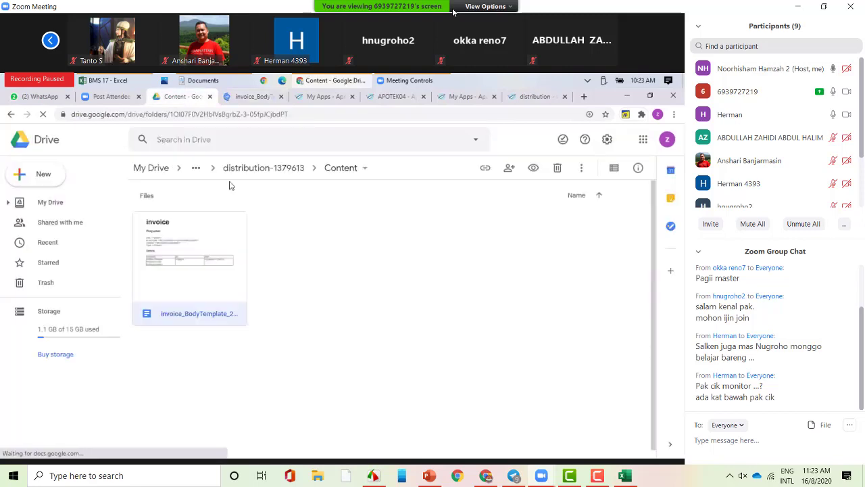
{"action": "left_click", "coordinate": [197, 171]}
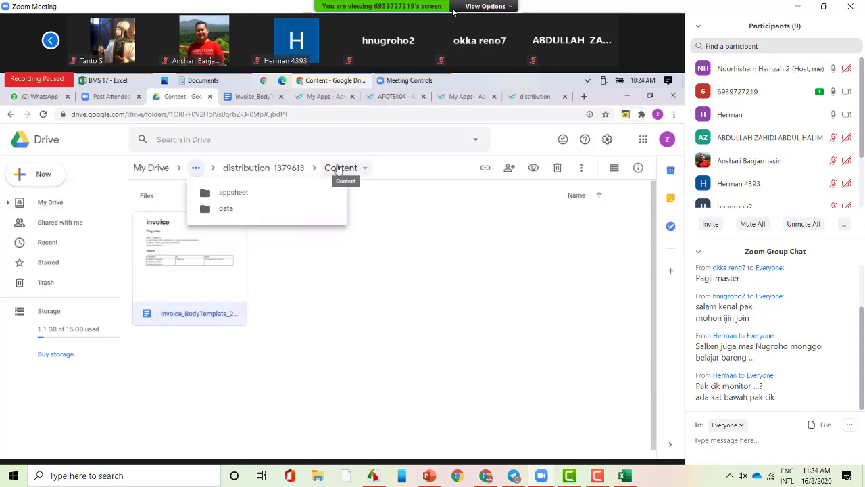
- Open the Files folder and preview the newest invoice PDF, Faktur20200816
{"action": "left_click", "coordinate": [292, 169]}
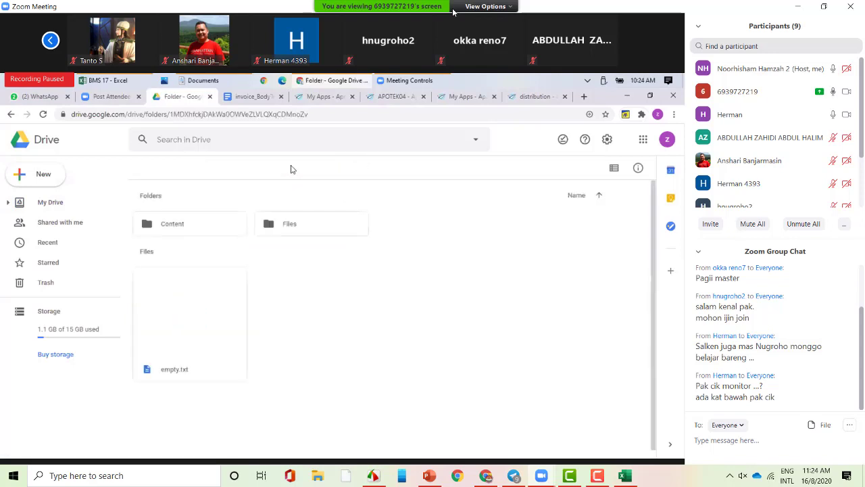
{"action": "left_click", "coordinate": [301, 223]}
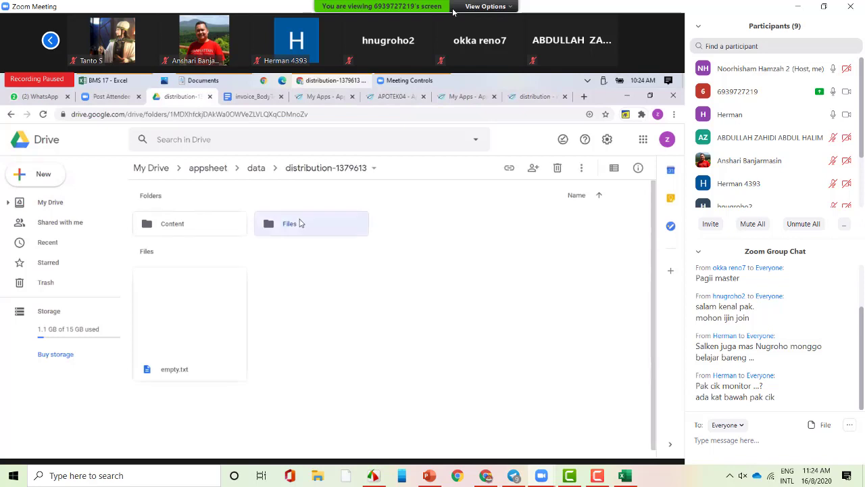
{"action": "double_click", "coordinate": [301, 223]}
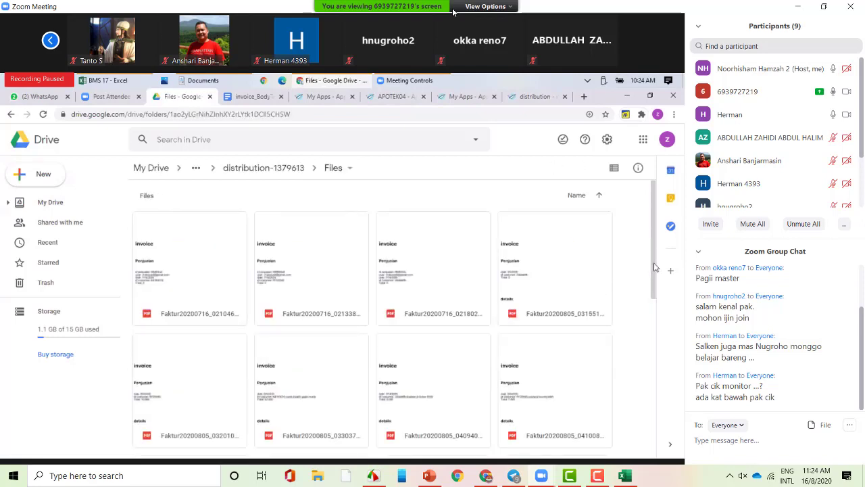
{"action": "scroll", "coordinate": [659, 270], "scroll_direction": "down", "scroll_amount": 1}
{"action": "scroll", "coordinate": [663, 369], "scroll_direction": "down", "scroll_amount": 5}
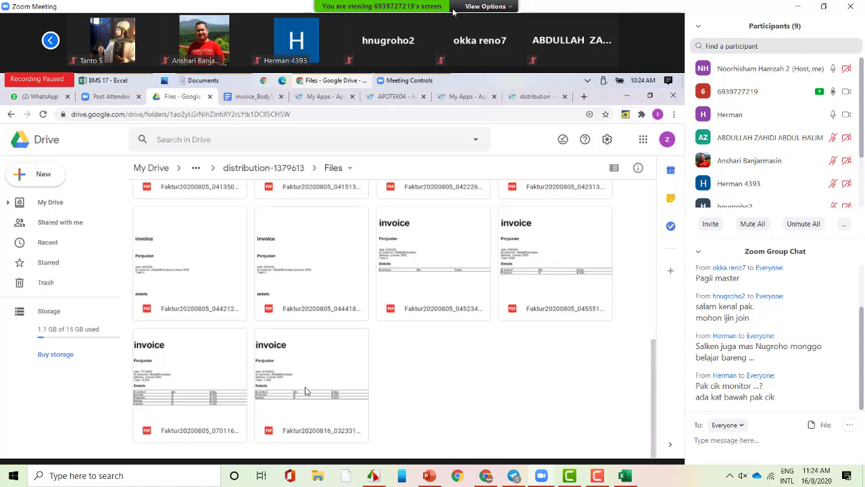
{"action": "left_click", "coordinate": [305, 391]}
{"action": "double_click", "coordinate": [305, 391]}
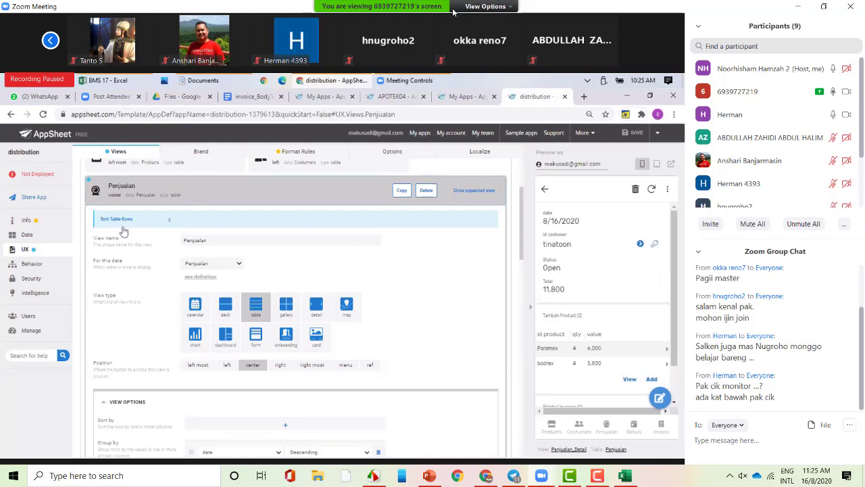
- Go to the Behavior section and start adding a new action
{"action": "left_click", "coordinate": [48, 266]}
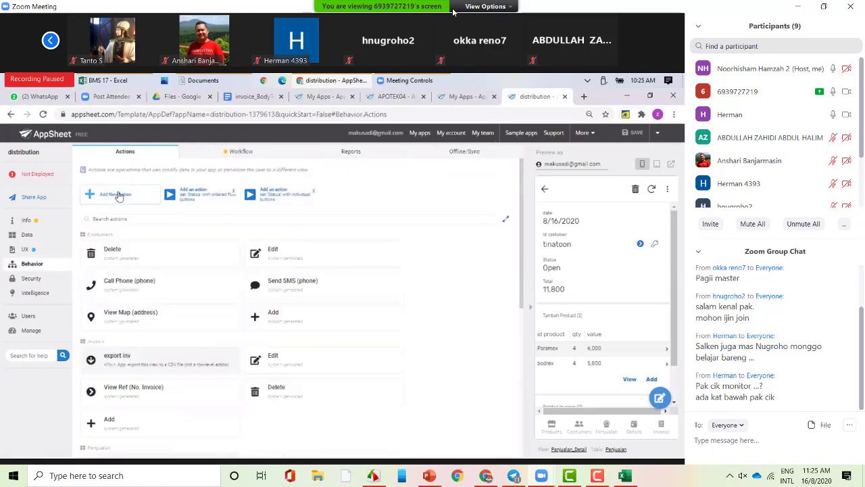
{"action": "left_click", "coordinate": [117, 196]}
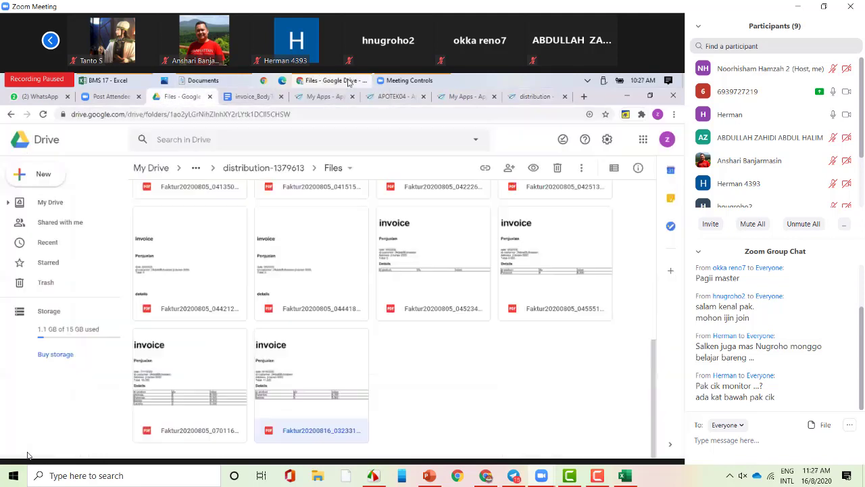
- Preview Faktur20200805_044418_563.pdf, close it, and switch back to the AppSheet workflow rule
{"action": "double_click", "coordinate": [317, 267]}
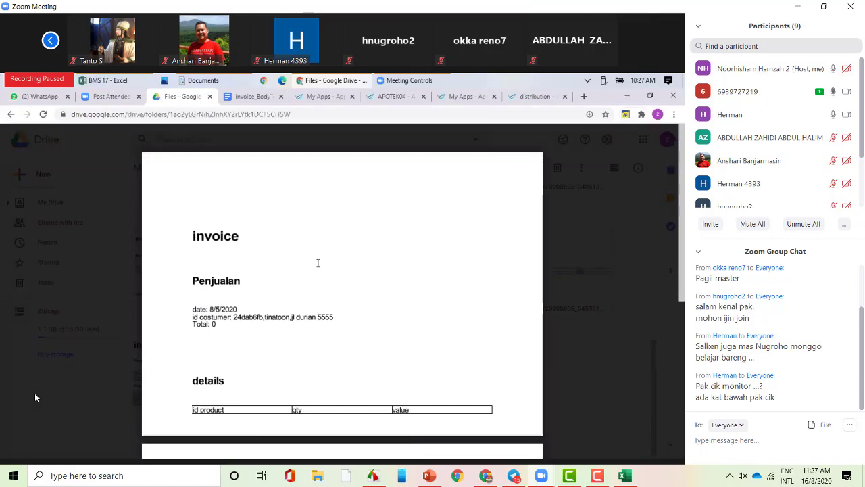
{"action": "mouse_move", "coordinate": [13, 142]}
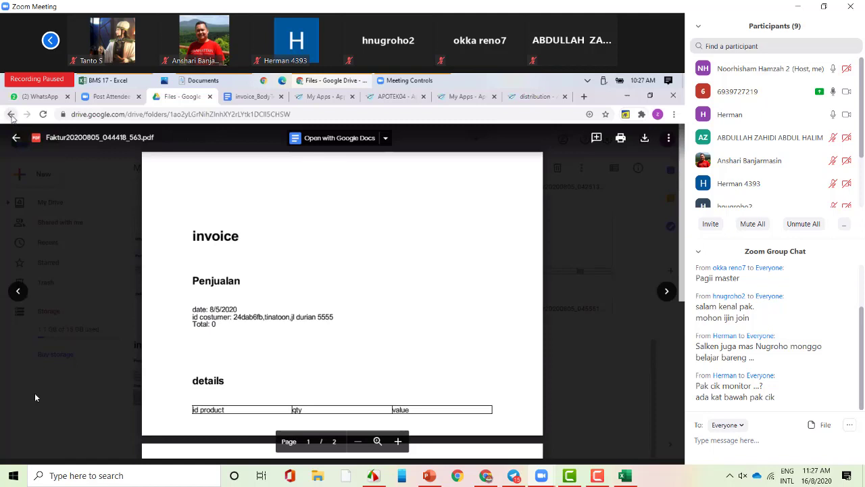
{"action": "left_click", "coordinate": [15, 139]}
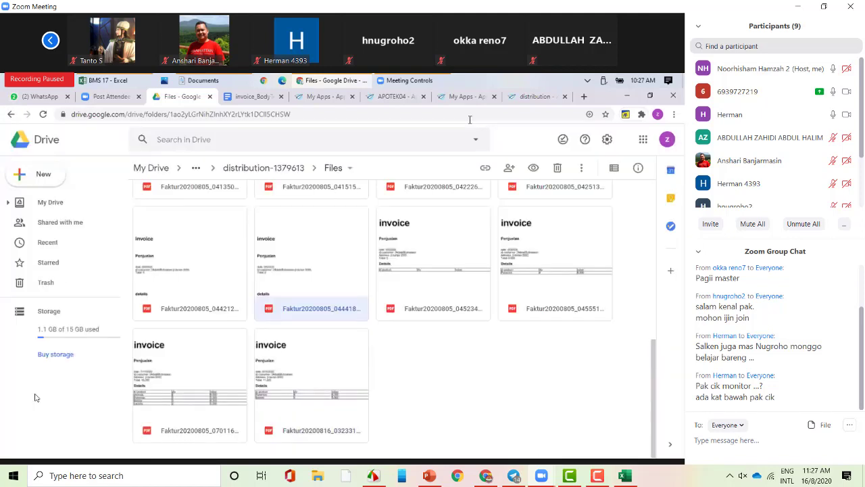
{"action": "key", "text": "ctrl+9"}
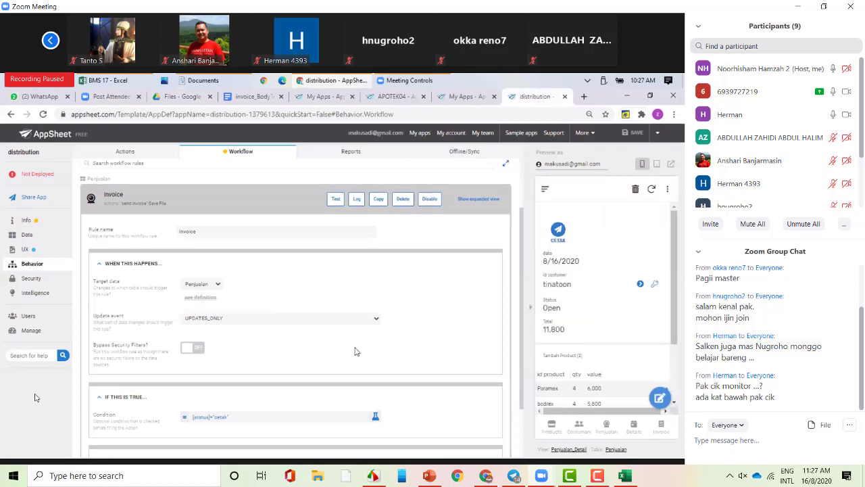
- Run CETAK on the 8/16/2020 sale and scroll the preview to confirm its cetak status
{"action": "left_click", "coordinate": [559, 231]}
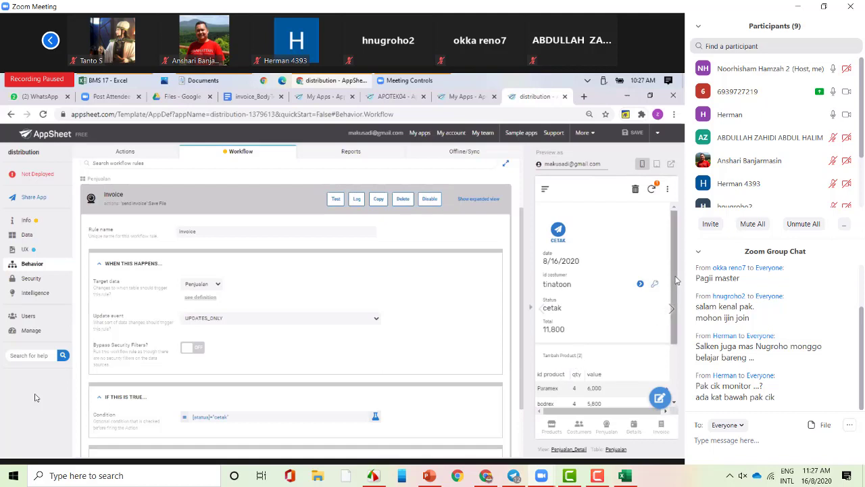
{"action": "left_click_drag", "start_coordinate": [677, 281], "coordinate": [678, 336]}
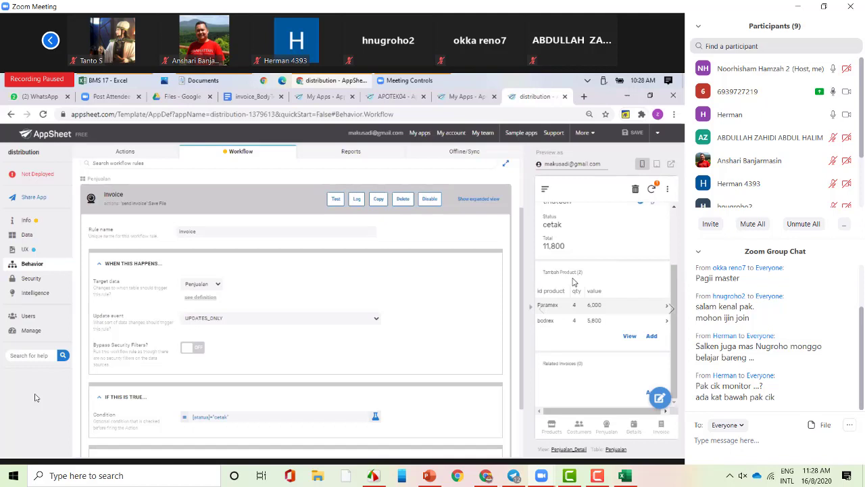
{"action": "scroll", "coordinate": [573, 282], "scroll_direction": "up", "scroll_amount": 2}
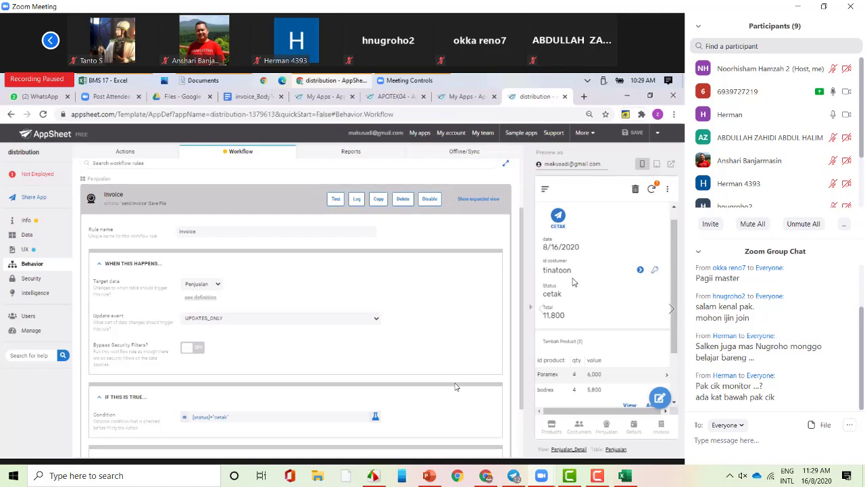
- Try an [id penjualan]=[id detail] condition, discard it, and reopen the [status]="cetak" condition
{"action": "left_click", "coordinate": [213, 418]}
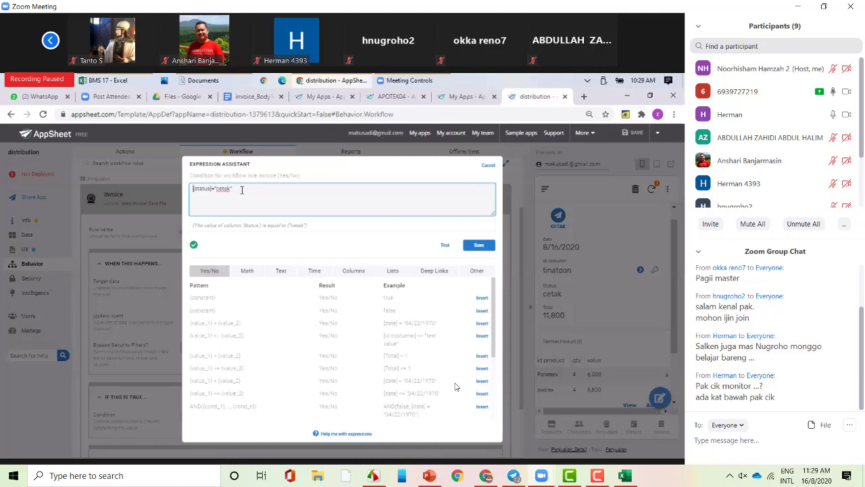
{"action": "left_click_drag", "start_coordinate": [242, 189], "coordinate": [171, 183]}
{"action": "key", "text": "BackSpace"}
{"action": "type", "text": "[id penjualan]=[id detail] "}
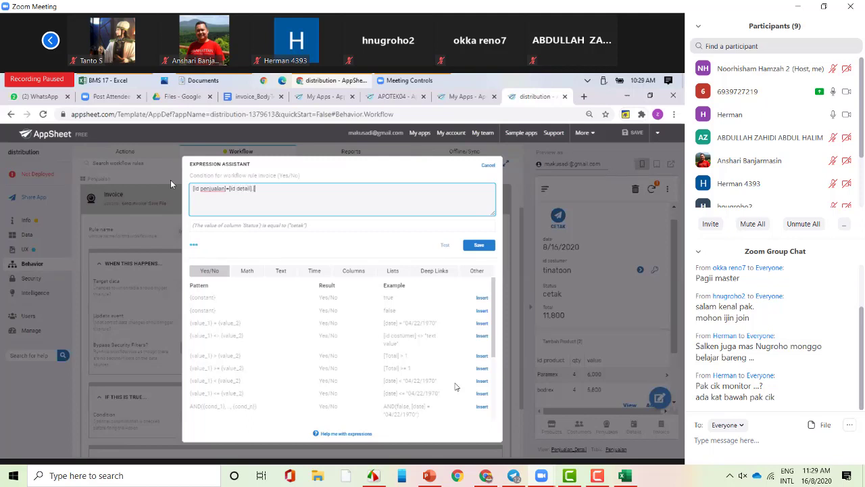
{"action": "type", "text": "[id detail"}
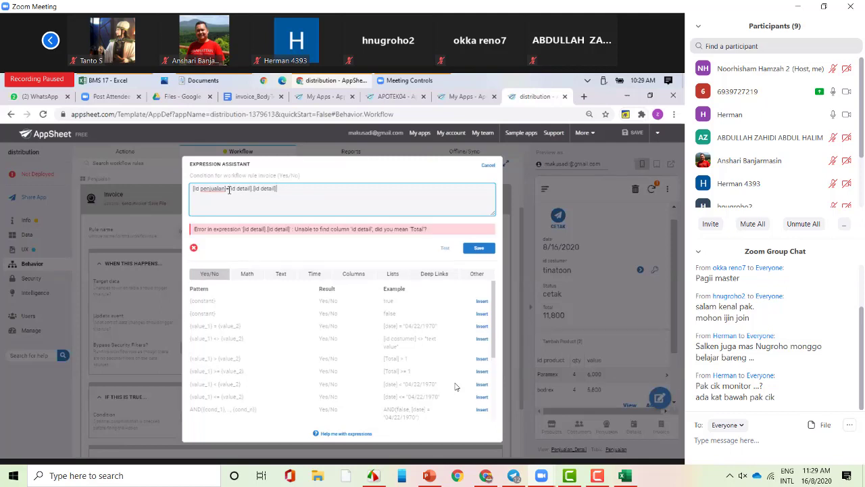
{"action": "double_click", "coordinate": [268, 188]}
{"action": "type", "text": "penjualan"}
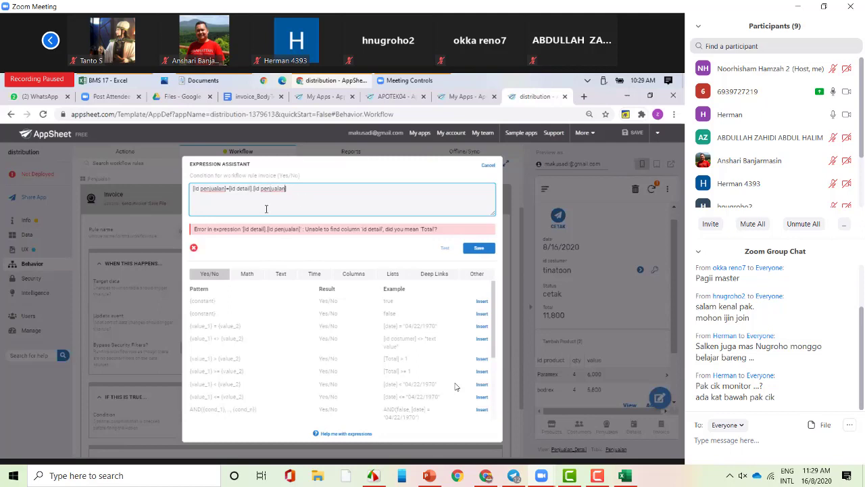
{"action": "left_click", "coordinate": [489, 167]}
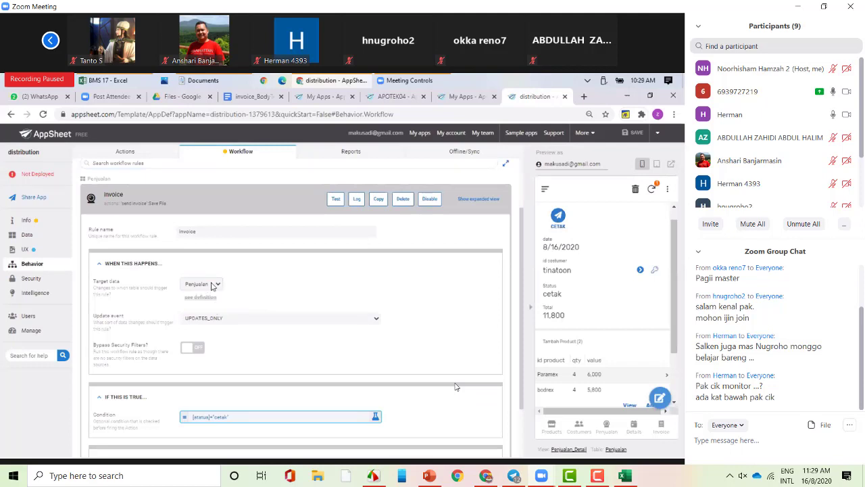
{"action": "left_click", "coordinate": [248, 419]}
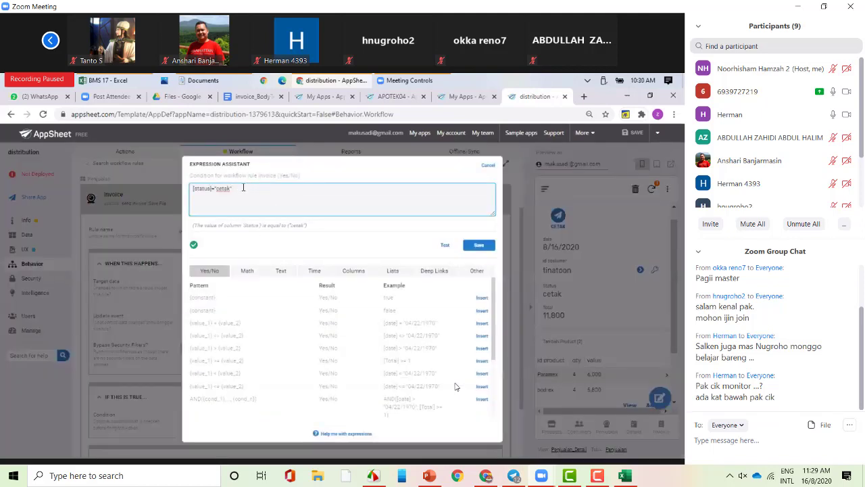
- Replace [status]="cetak" with lookup([id penjualan],"detail","id detail","id penjualan")=[id penjualan]
{"action": "left_click_drag", "start_coordinate": [249, 187], "coordinate": [160, 196]}
{"action": "key", "text": "BackSpace"}
{"action": "type", "text": "[s"}
{"action": "type", "text": "d"}
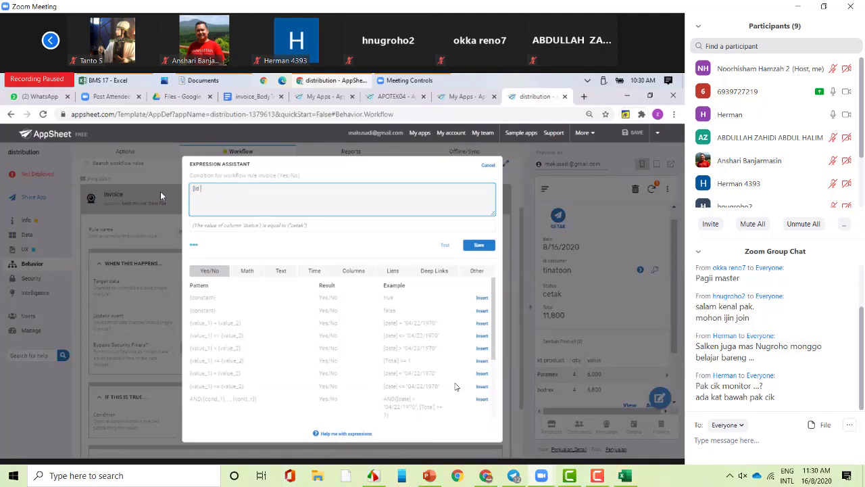
{"action": "type", "text": " p"}
{"action": "key", "text": "BackSpace"}
{"action": "key", "text": "BackSpace"}
{"action": "key", "text": "BackSpace"}
{"action": "type", "text": "lookup([id penjualan],\"detail\""}
{"action": "type", "text": "penjualan"}
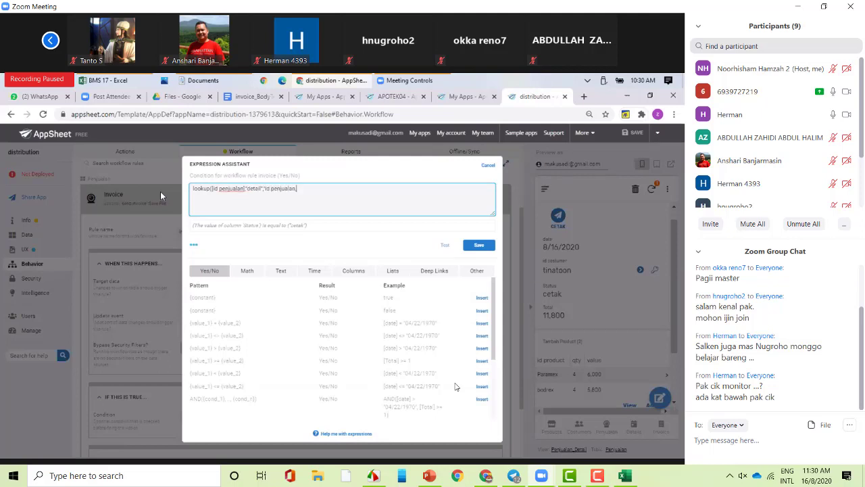
{"action": "type", "text": "\","}
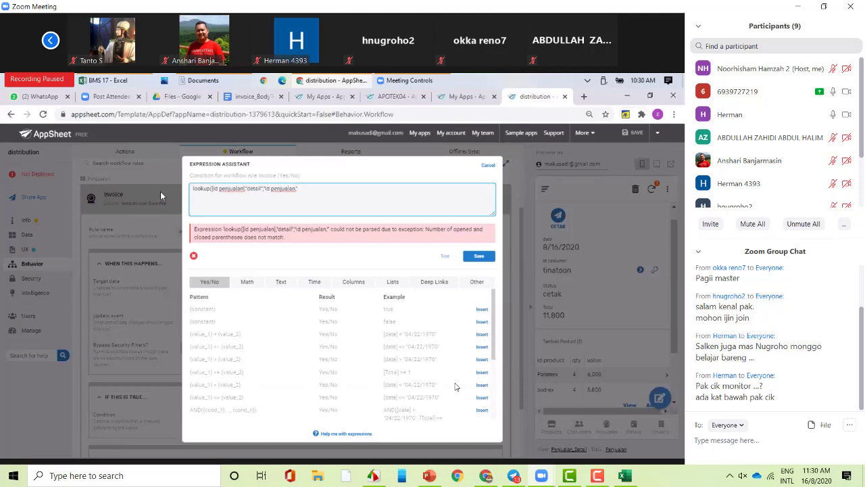
{"action": "key", "text": "BackSpace"}
{"action": "key", "text": "BackSpace"}
{"action": "key", "text": "BackSpace"}
{"action": "key", "text": "BackSpace"}
{"action": "key", "text": "BackSpace"}
{"action": "key", "text": "BackSpace"}
{"action": "key", "text": "BackSpace"}
{"action": "key", "text": "BackSpace"}
{"action": "key", "text": "BackSpace"}
{"action": "key", "text": "BackSpace"}
{"action": "key", "text": "BackSpace"}
{"action": "key", "text": "BackSpace"}
{"action": "key", "text": "BackSpace"}
{"action": "type", "text": "d det"}
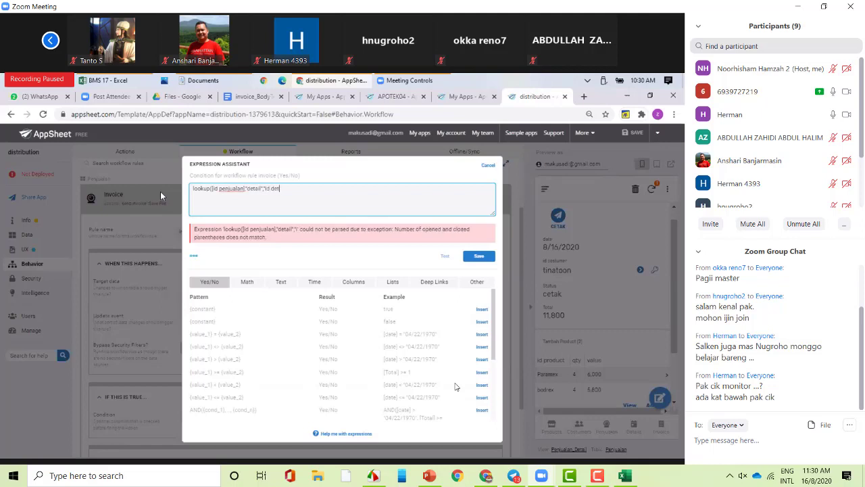
{"action": "type", "text": "ail"}
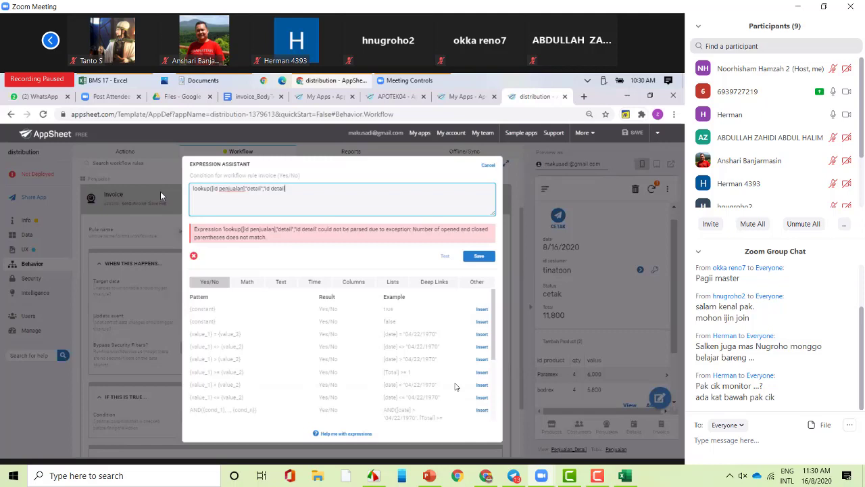
{"action": "type", "text": "\","}
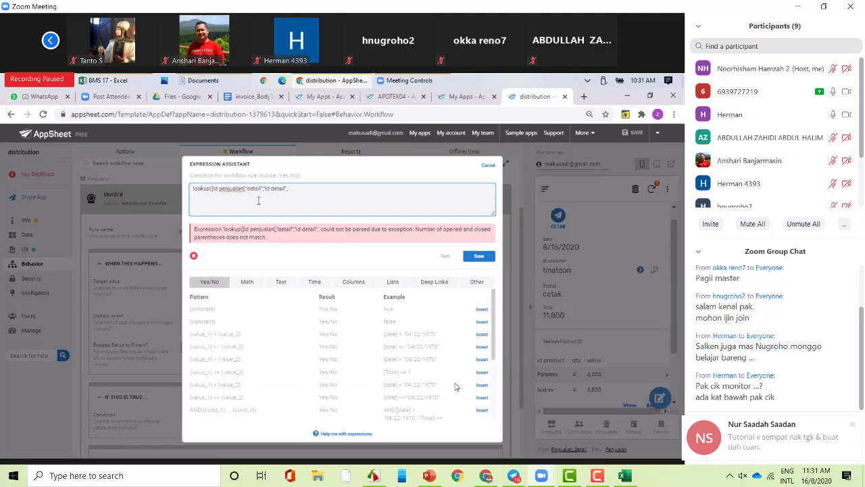
{"action": "type", "text": "\"id penuualan"}
{"action": "key", "text": "BackSpace"}
{"action": "key", "text": "BackSpace"}
{"action": "key", "text": "BackSpace"}
{"action": "key", "text": "BackSpace"}
{"action": "key", "text": "BackSpace"}
{"action": "type", "text": "jualan\")="}
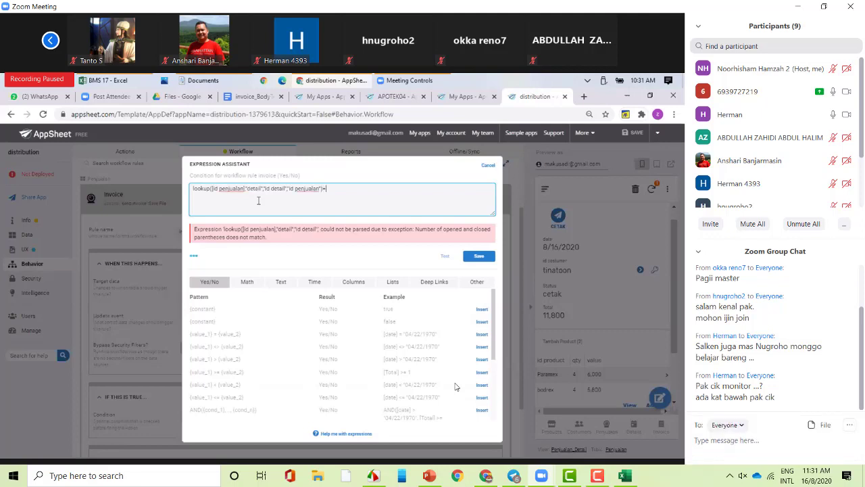
{"action": "type", "text": "[id penjualan"}
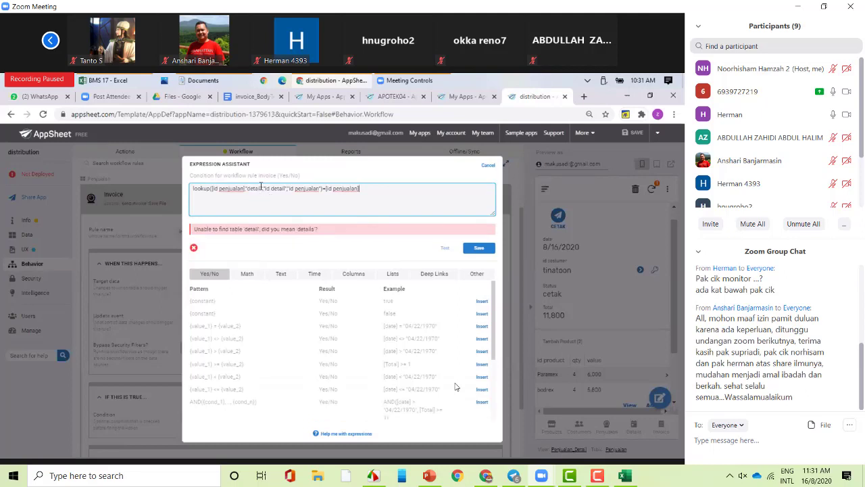
- Change the lookup table name "detail" to "details" and save the condition
{"action": "left_click", "coordinate": [261, 185]}
{"action": "type", "text": "s"}
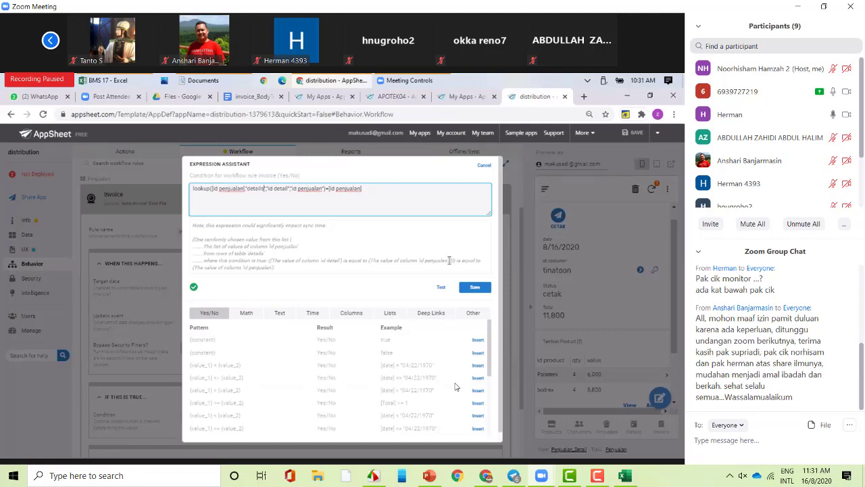
{"action": "left_click", "coordinate": [468, 285]}
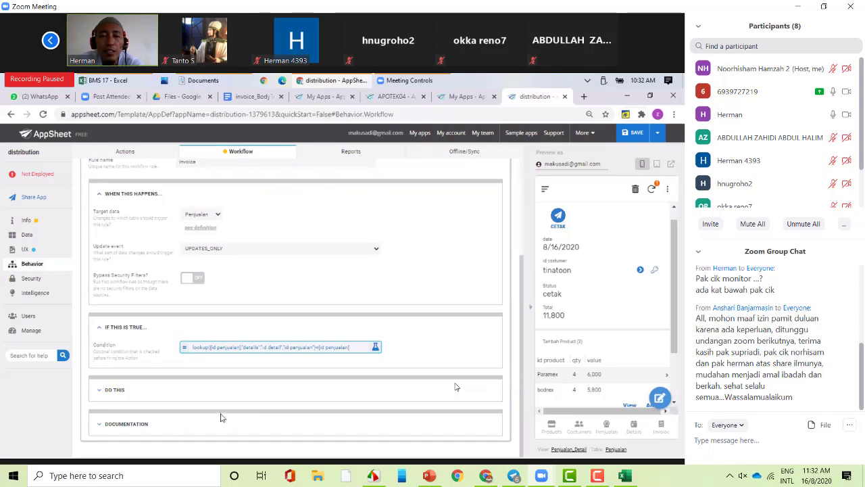
- Set the invoice rule's update event to ADDS_AND_UPDATES and save the app
{"action": "left_click", "coordinate": [316, 249]}
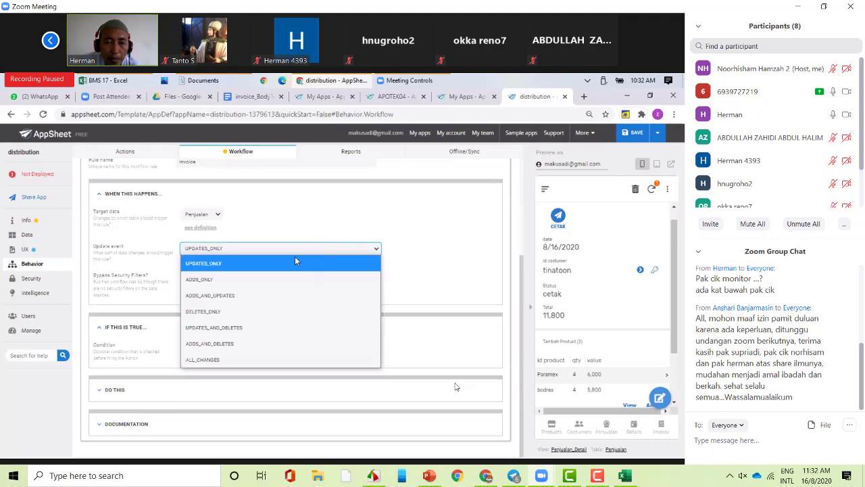
{"action": "left_click", "coordinate": [255, 299]}
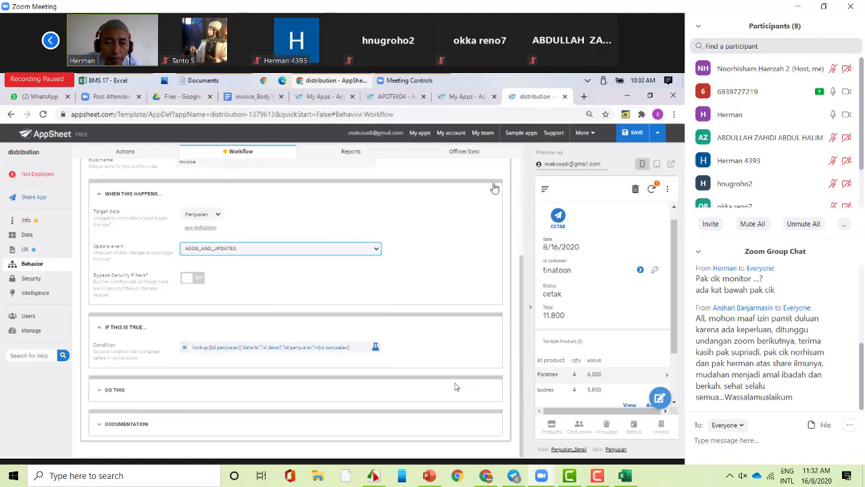
{"action": "left_click", "coordinate": [637, 133]}
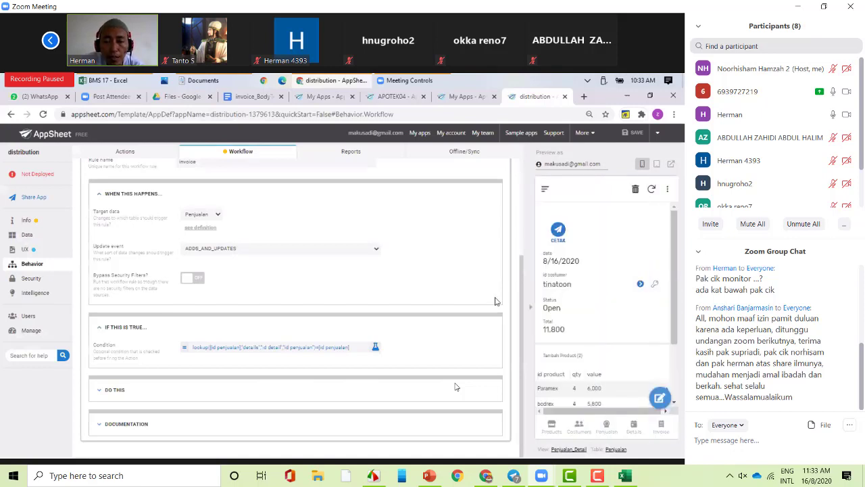
- In the preview, start a new Penjualan record and choose a customer
{"action": "left_click", "coordinate": [609, 427]}
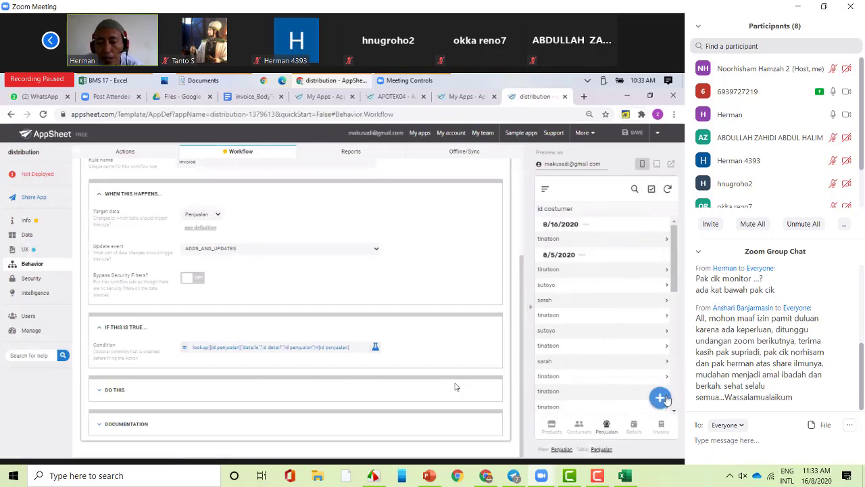
{"action": "left_click", "coordinate": [662, 397]}
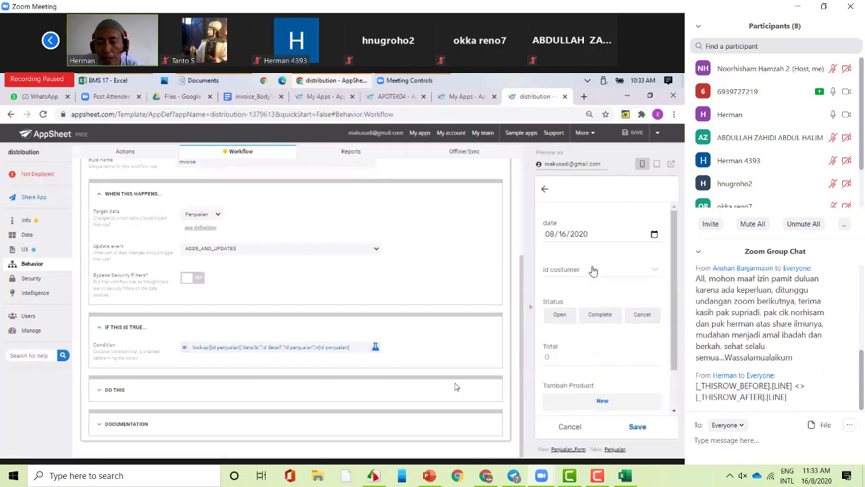
{"action": "left_click", "coordinate": [593, 270]}
{"action": "left_click", "coordinate": [589, 252]}
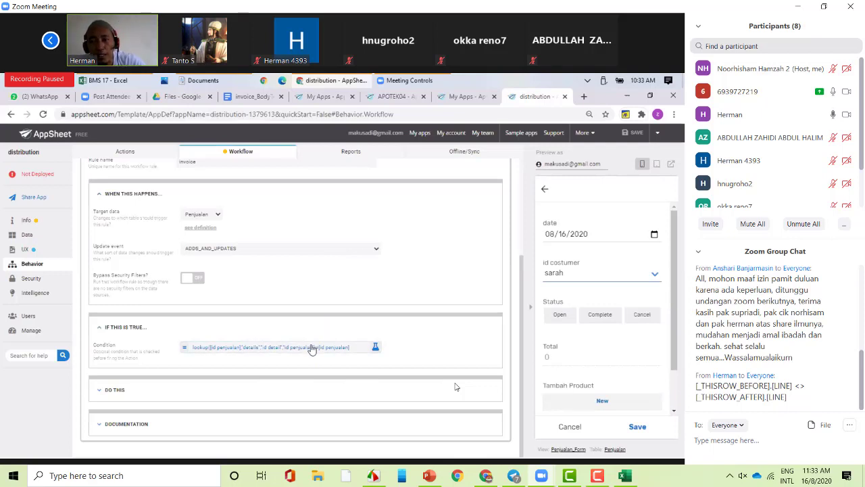
- Confirm the ADDS_AND_UPDATES event and reopen the rule's lookup condition for review
{"action": "left_click", "coordinate": [297, 251]}
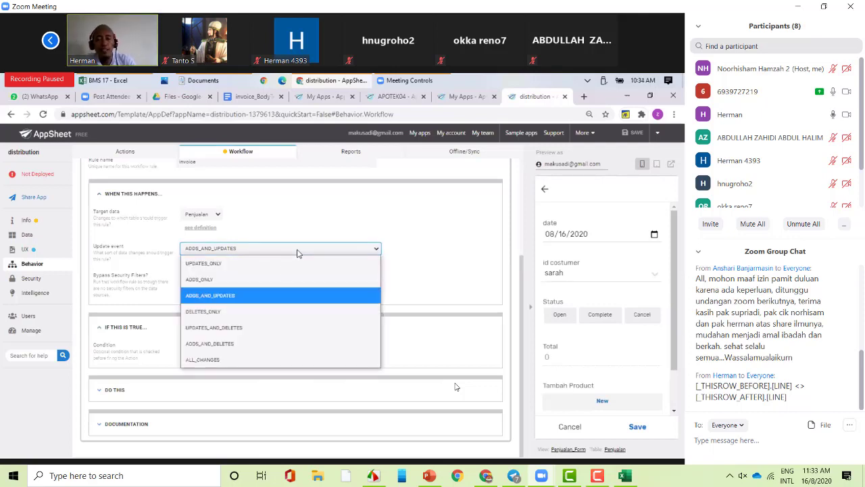
{"action": "left_click", "coordinate": [265, 300]}
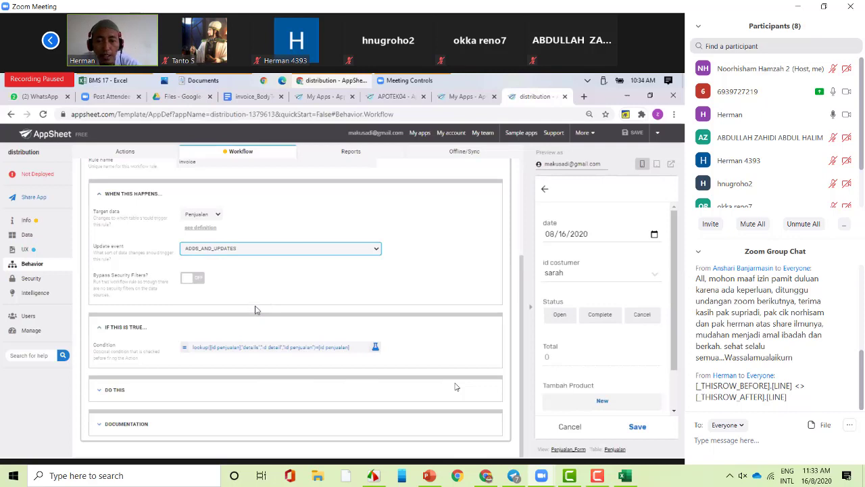
{"action": "left_click", "coordinate": [234, 350]}
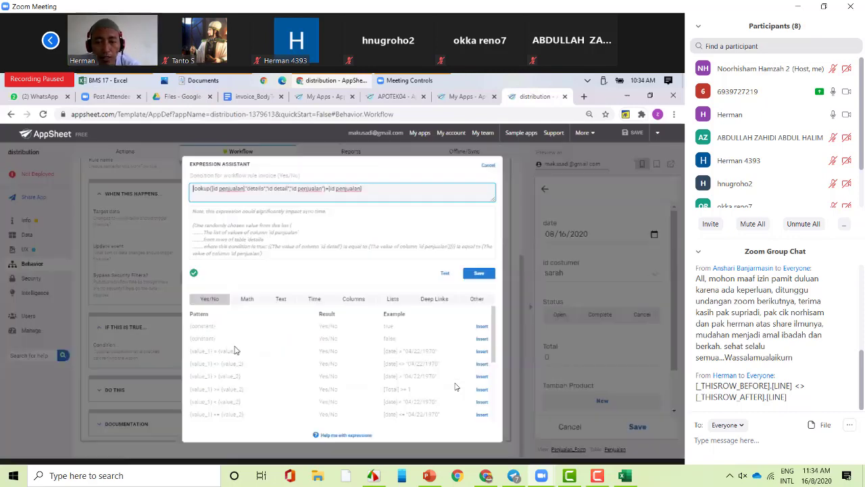